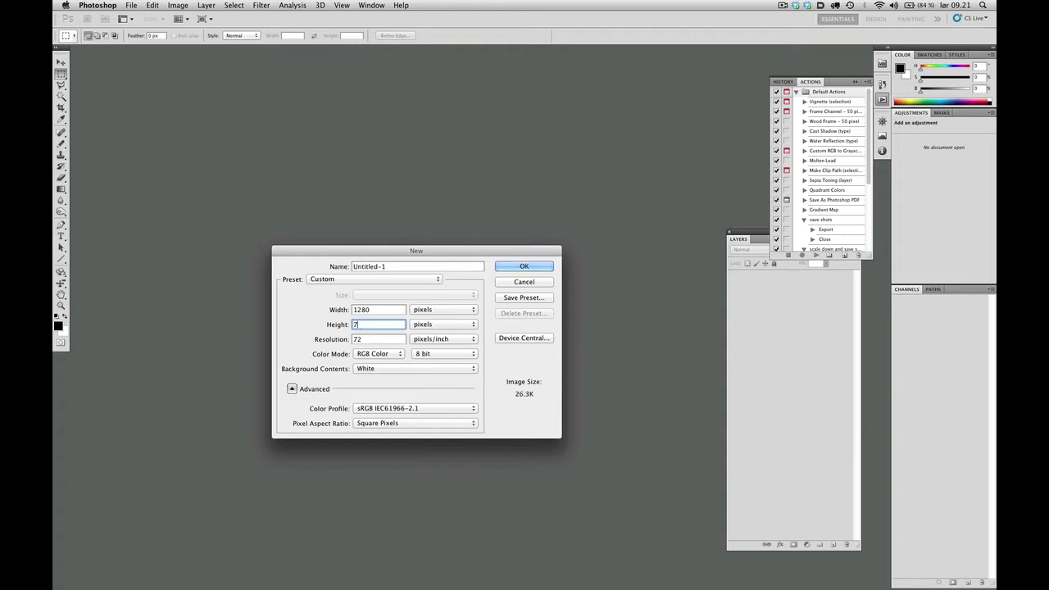
- Create a new 1280 × 720 pixel RGB document at 72 pixels/inch with a white background
left_click(373, 309)
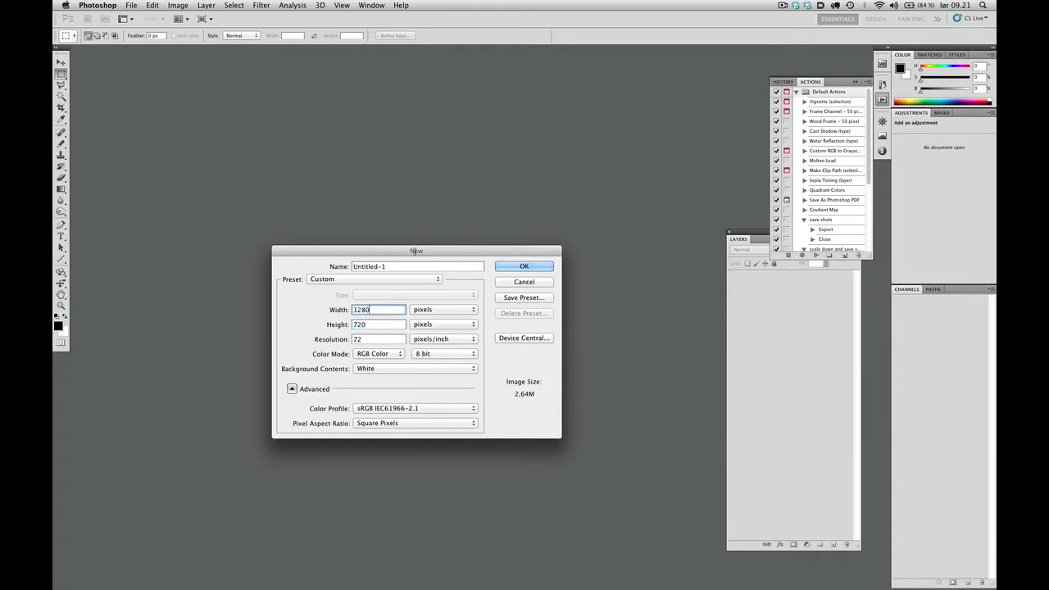
left_click_drag(428, 251, 435, 257)
left_click(525, 274)
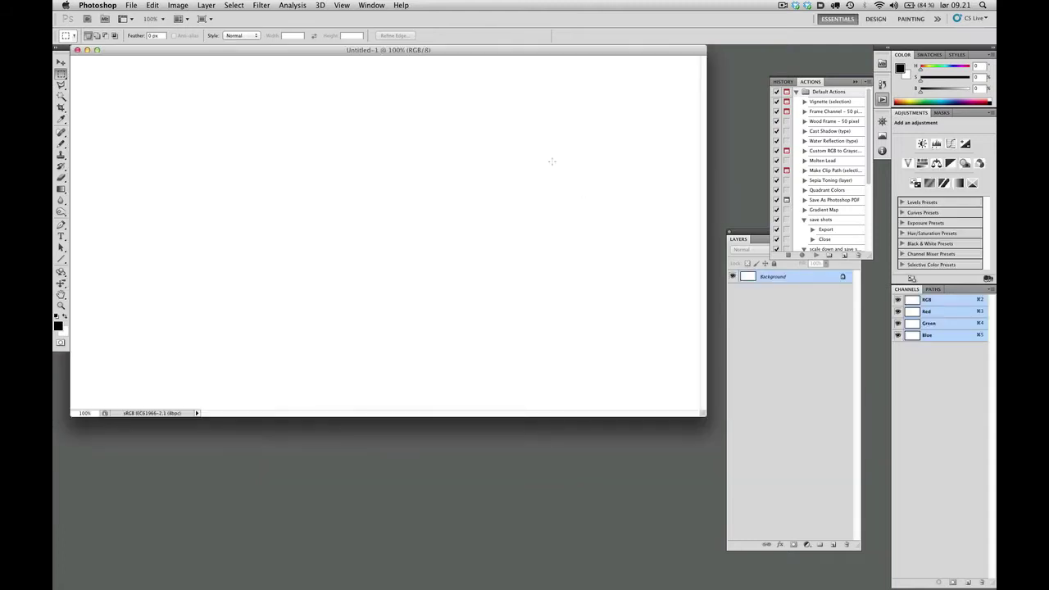
left_click_drag(524, 54, 527, 102)
key("v")
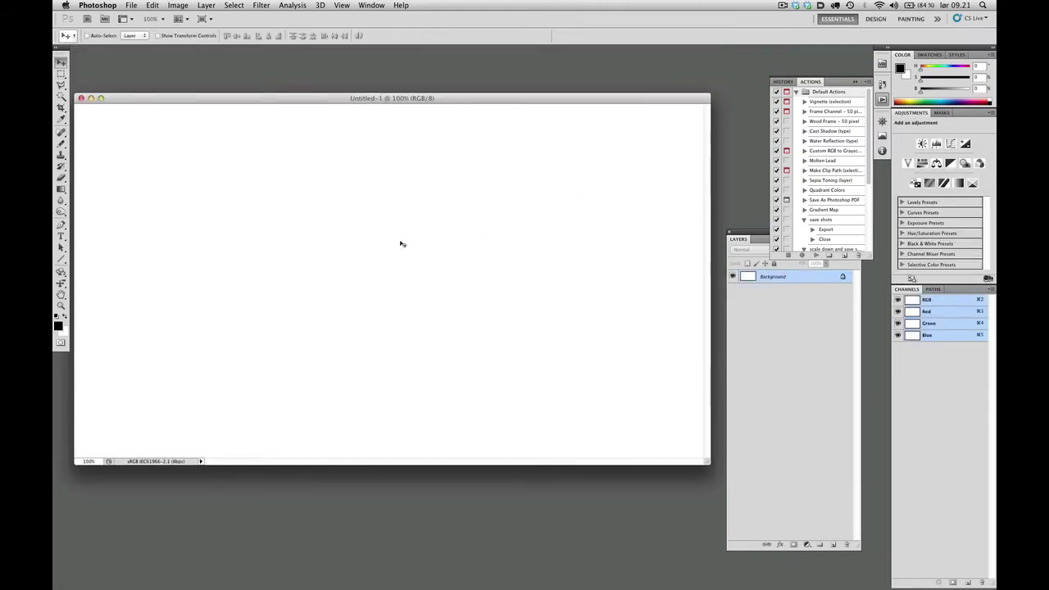
- Resize the image to 20 percent of its width and height with proportions constrained and Nearest Neighbor resampling
key("super+alt+i")
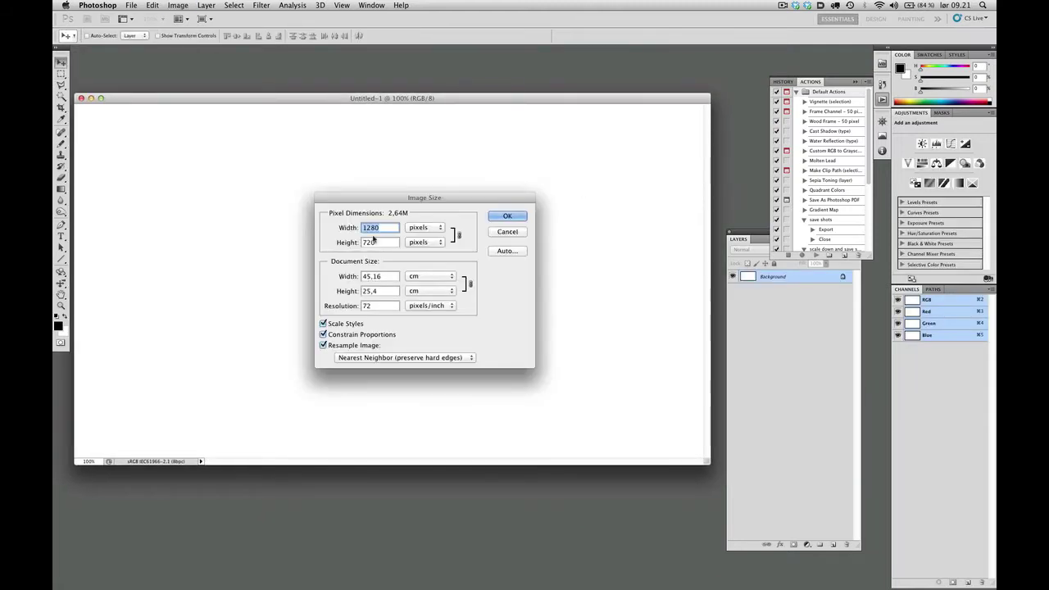
left_click(427, 228)
left_click(431, 220)
type("20")
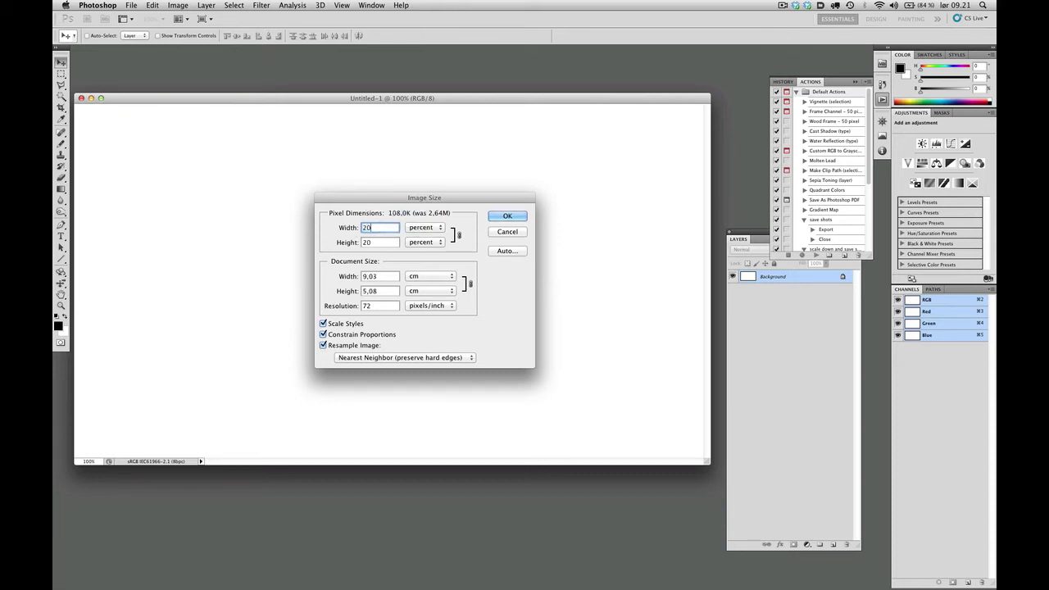
left_click(503, 218)
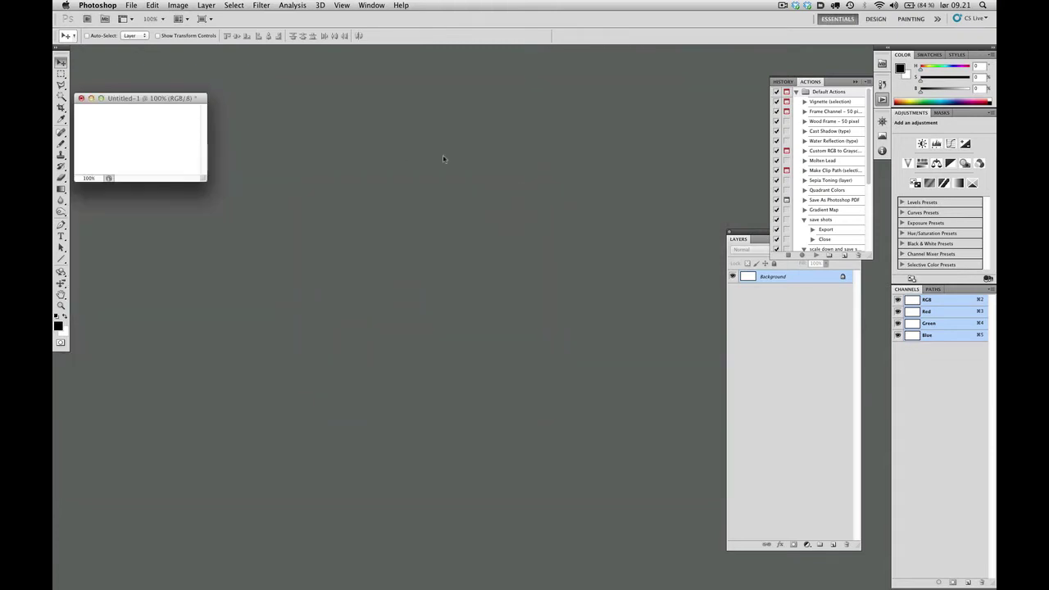
- Reposition and enlarge the document window around the small canvas, magnifying it to 300%
left_click_drag(202, 99, 447, 193)
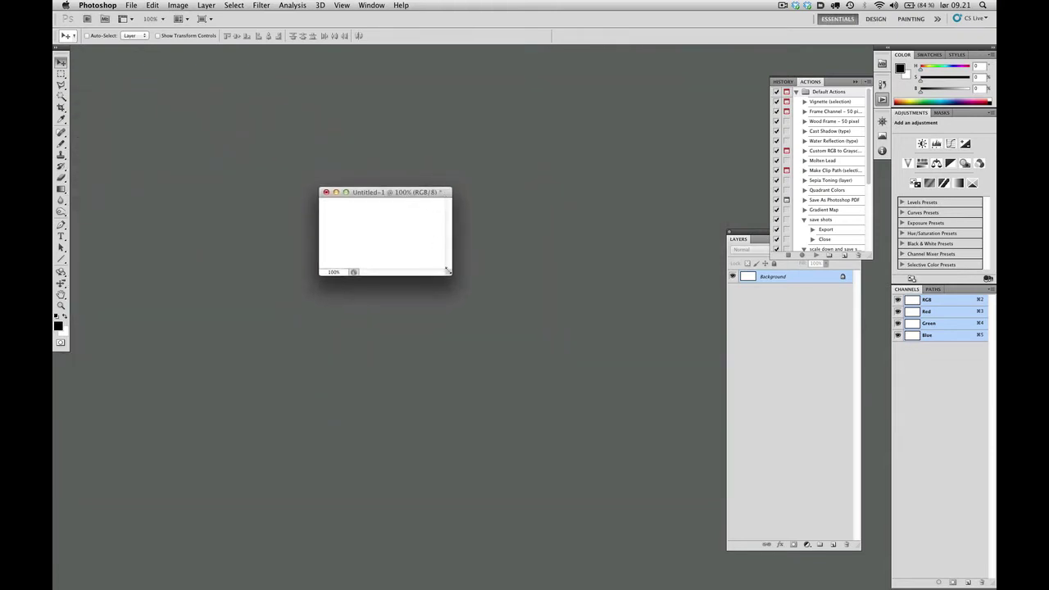
left_click_drag(449, 271, 534, 328)
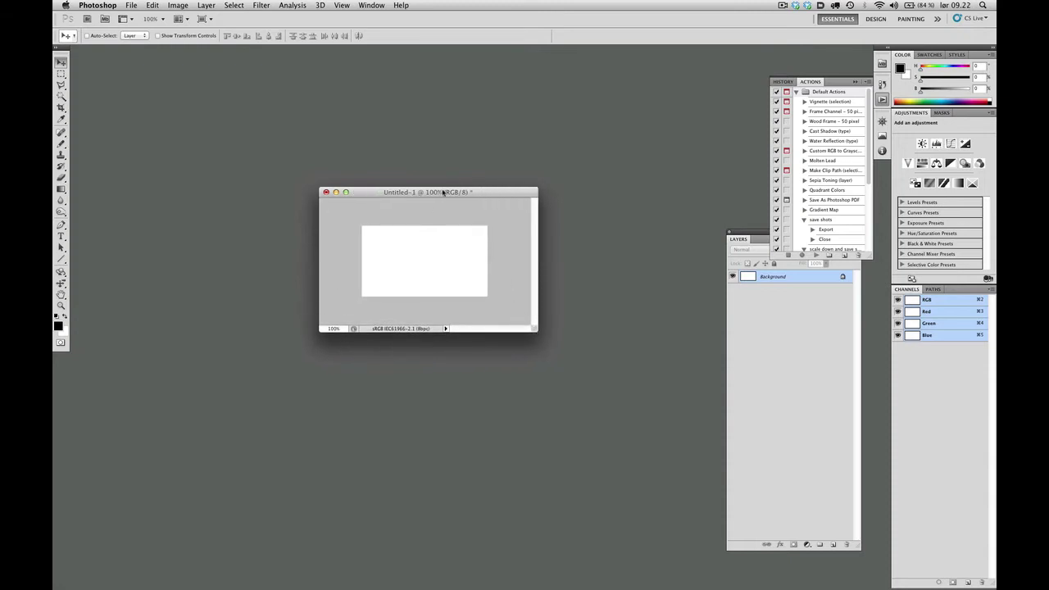
left_click_drag(443, 193, 347, 133)
left_click_drag(437, 268, 525, 357)
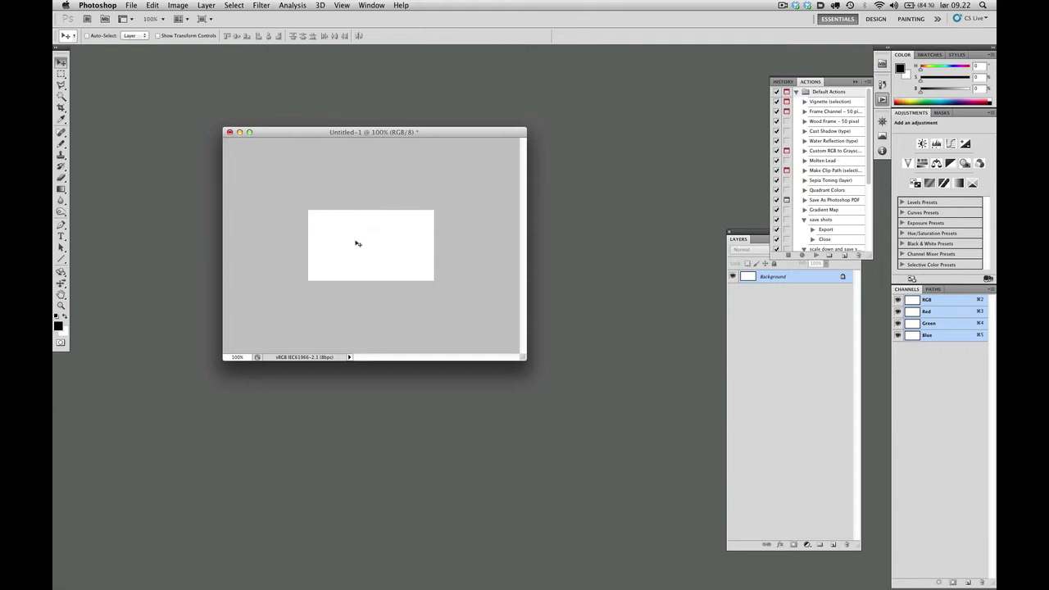
left_click_drag(409, 133, 351, 101)
left_click_drag(463, 326, 557, 400)
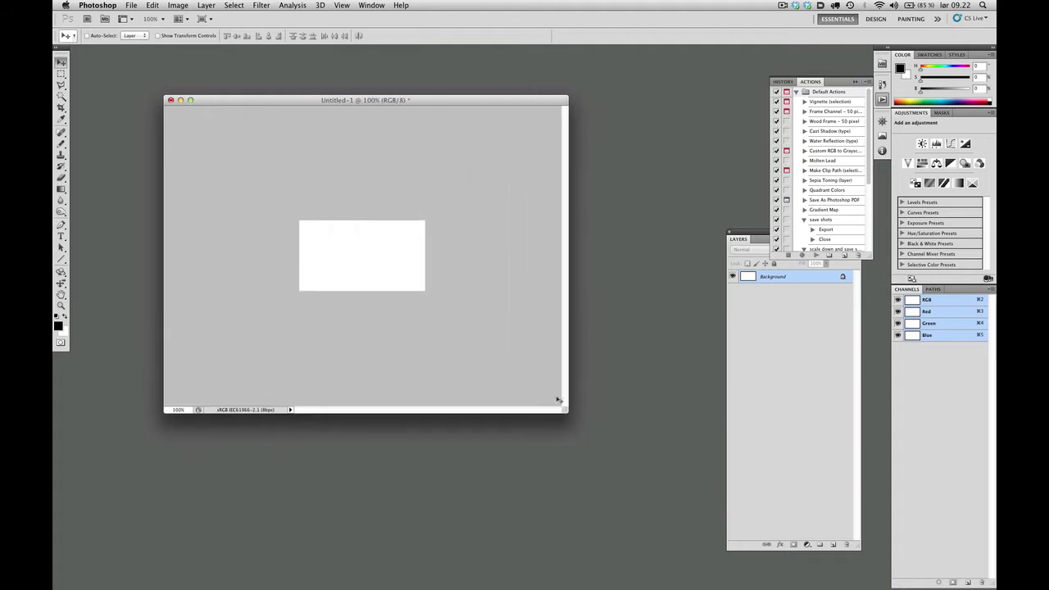
left_click(368, 257)
left_click(368, 257)
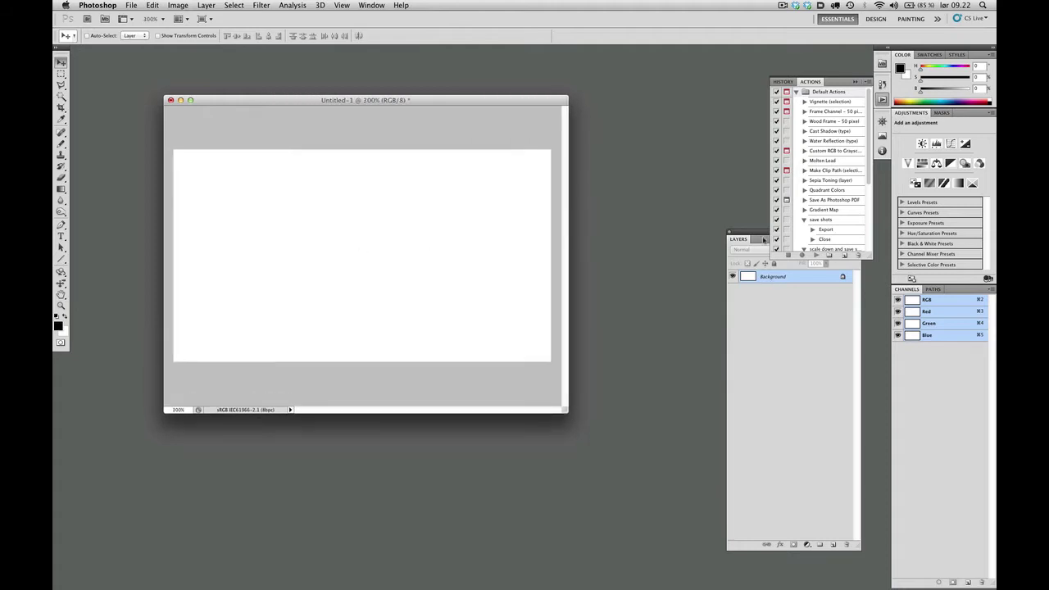
- Collapse the Actions panel and add a new Normal layer at 100% opacity above the Background, with the Layers panel beside the document
left_click_drag(765, 239, 635, 228)
left_click(882, 100)
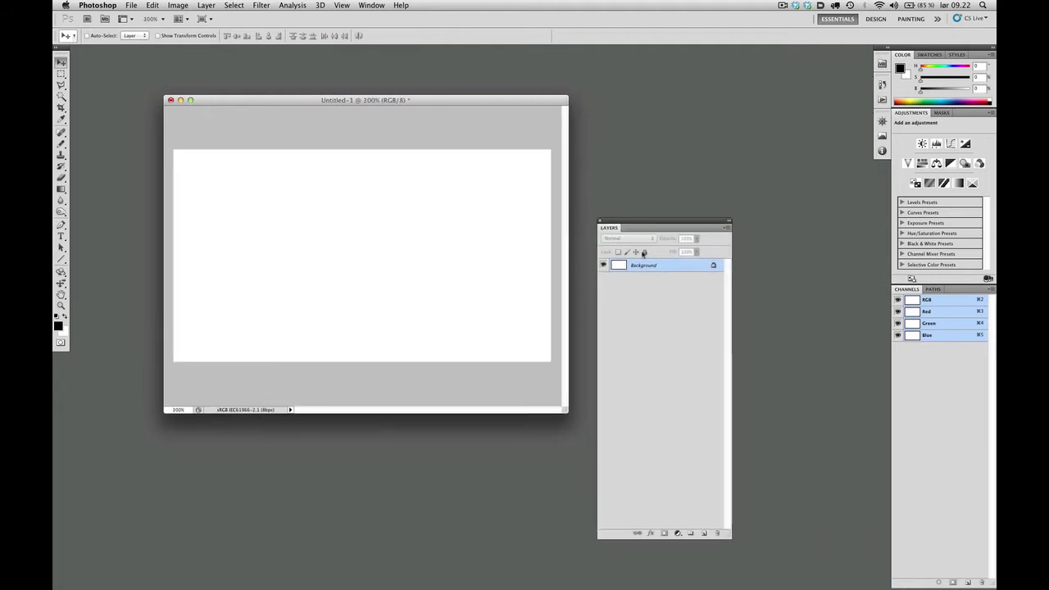
key("super+shift+n")
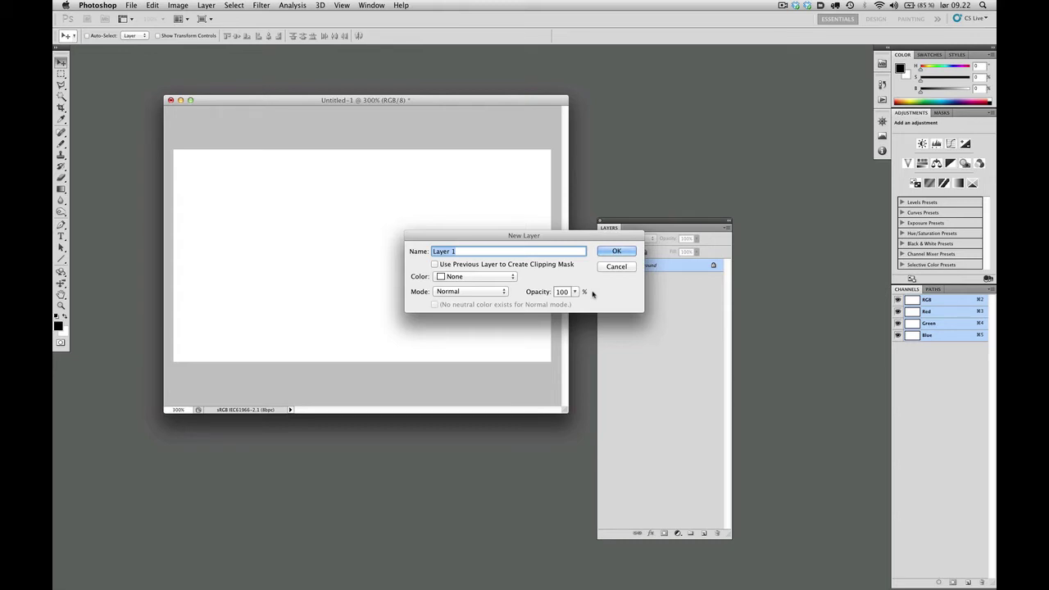
key("Return")
left_click_drag(625, 230, 678, 209)
left_click_drag(491, 100, 508, 108)
- Activate the Pencil tool and choose the 1 px brush preset
key("b")
right_click(408, 241)
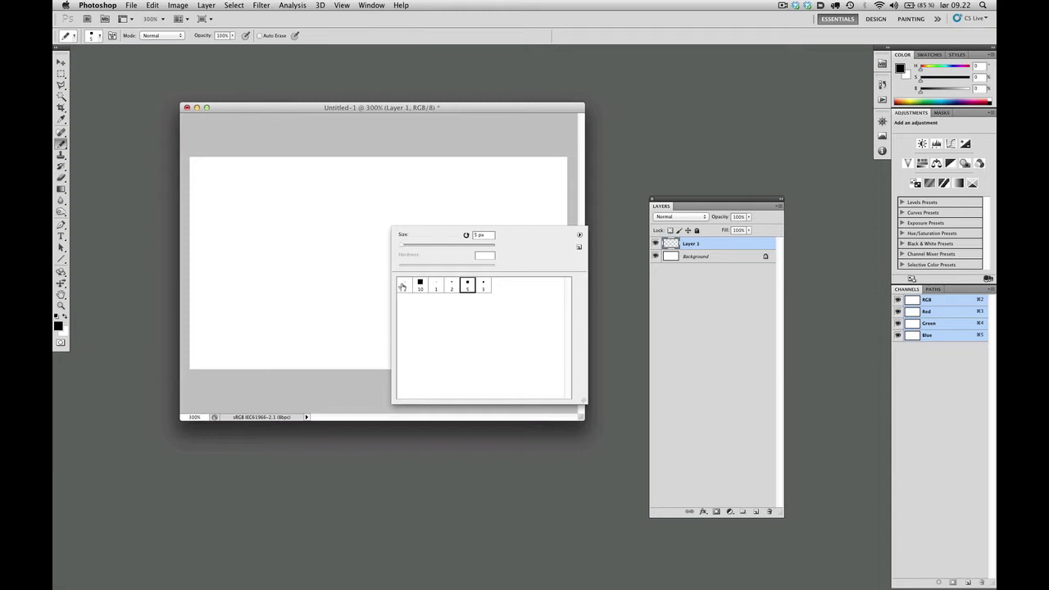
left_click(404, 285)
key("Return")
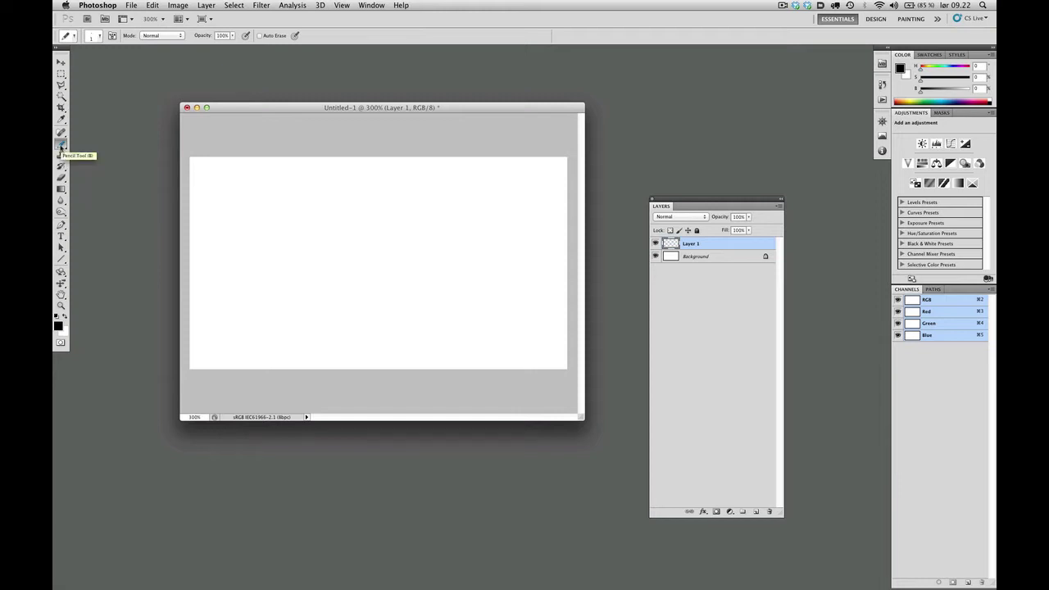
left_click_drag(60, 148, 102, 154)
left_click_drag(249, 110, 252, 115)
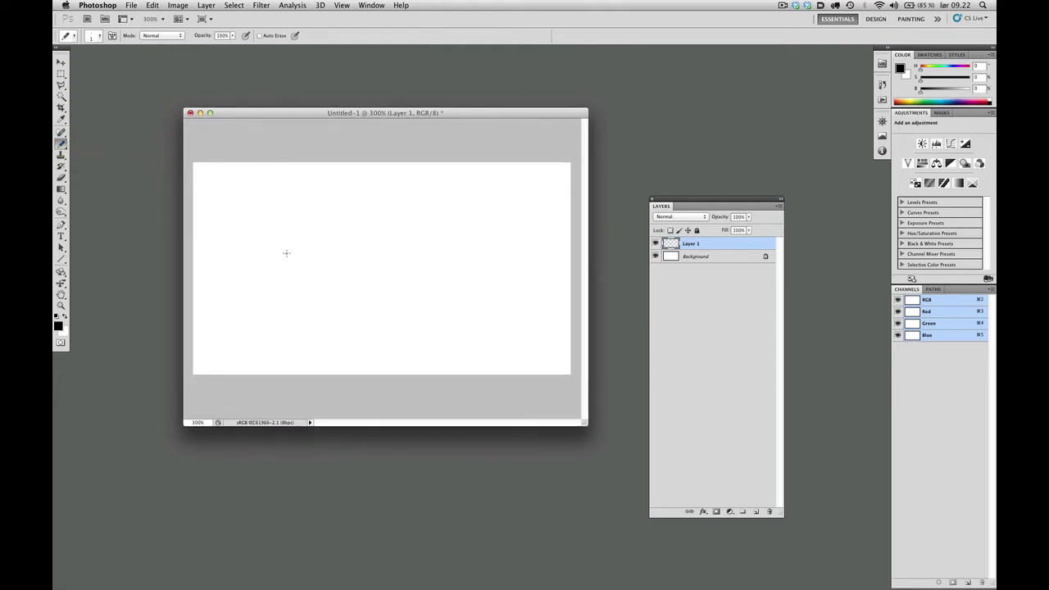
- Scribble a short black test stroke near the canvas centre with the 1 px pencil and undo it
left_click_drag(348, 250, 372, 259)
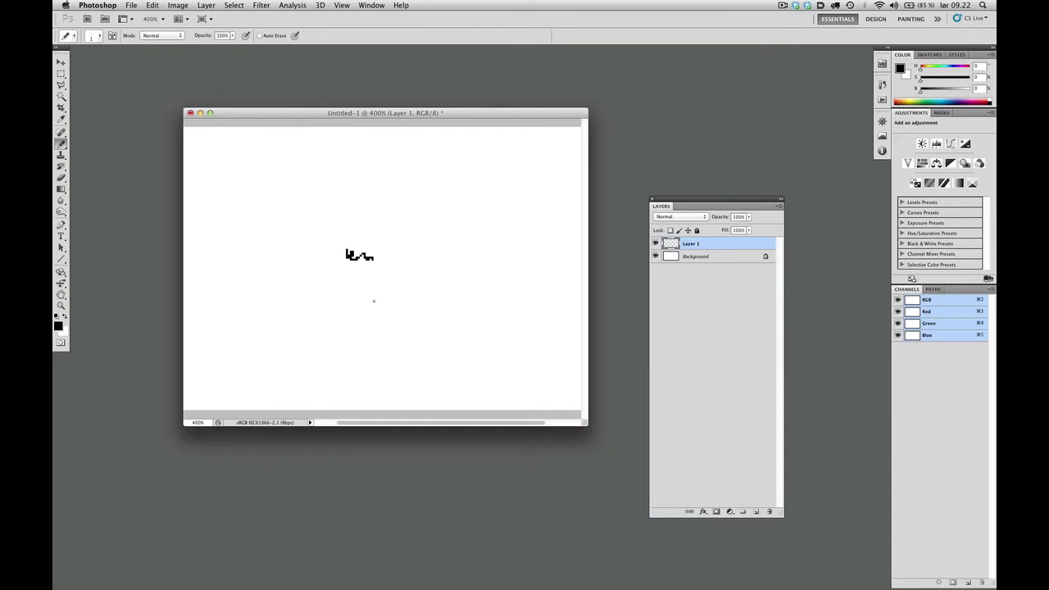
key("super+z")
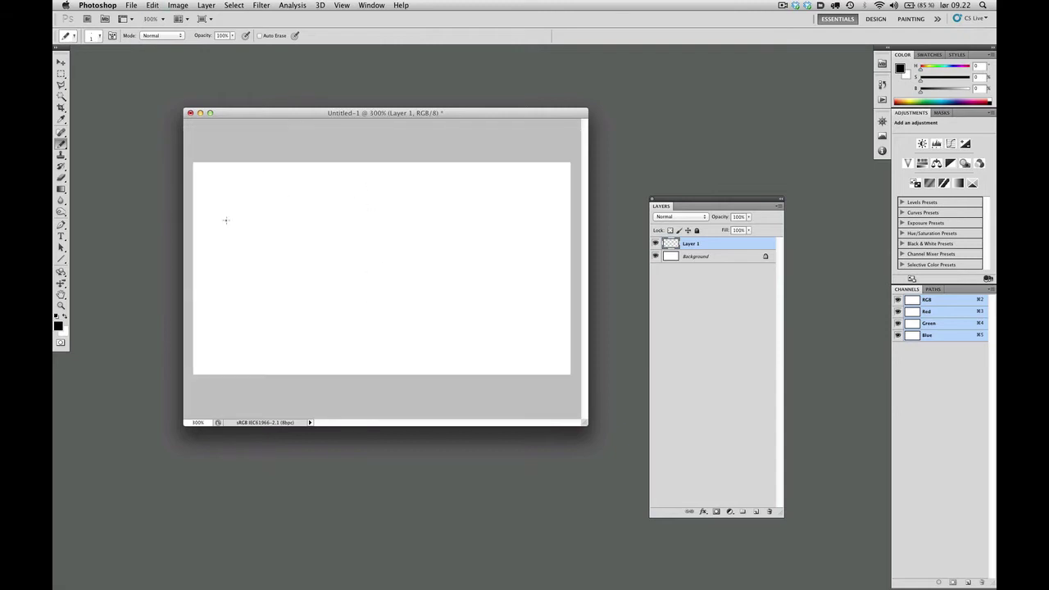
left_click_drag(480, 107, 464, 120)
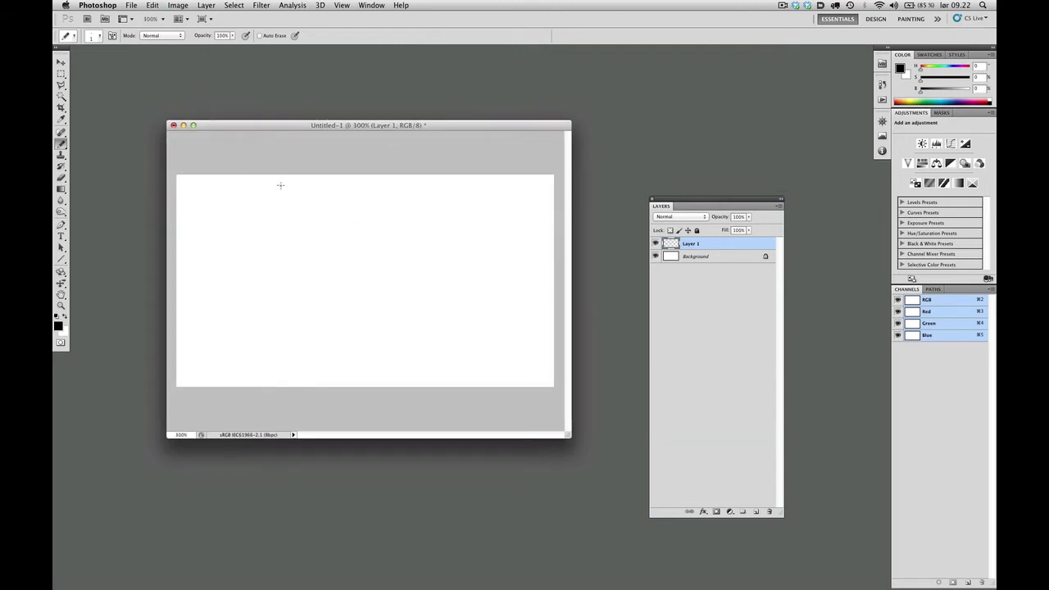
- Set the grid preferences to a gridline every 1 pixel
key("super+k")
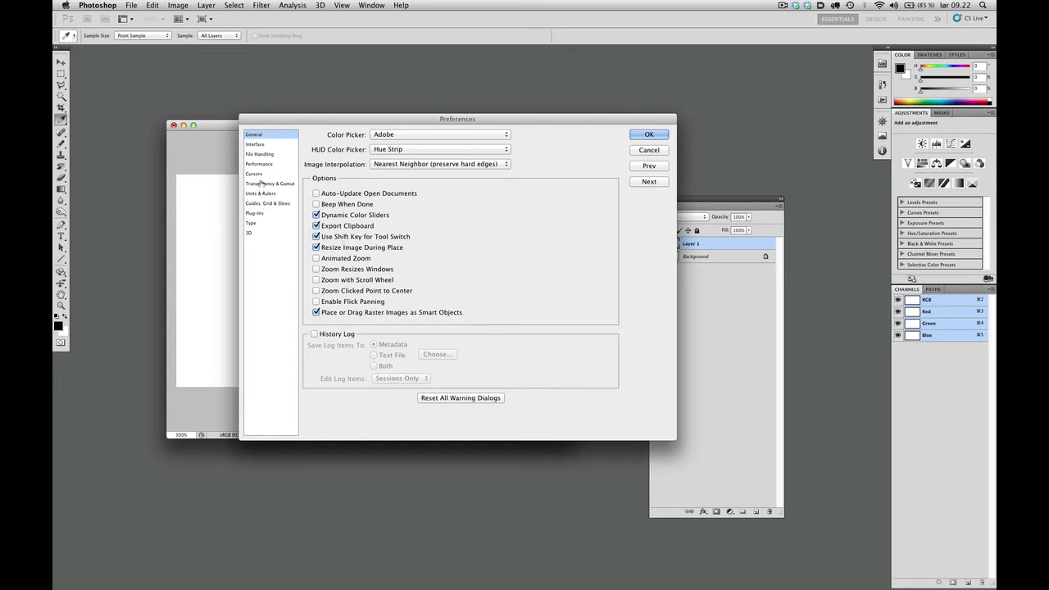
left_click(262, 203)
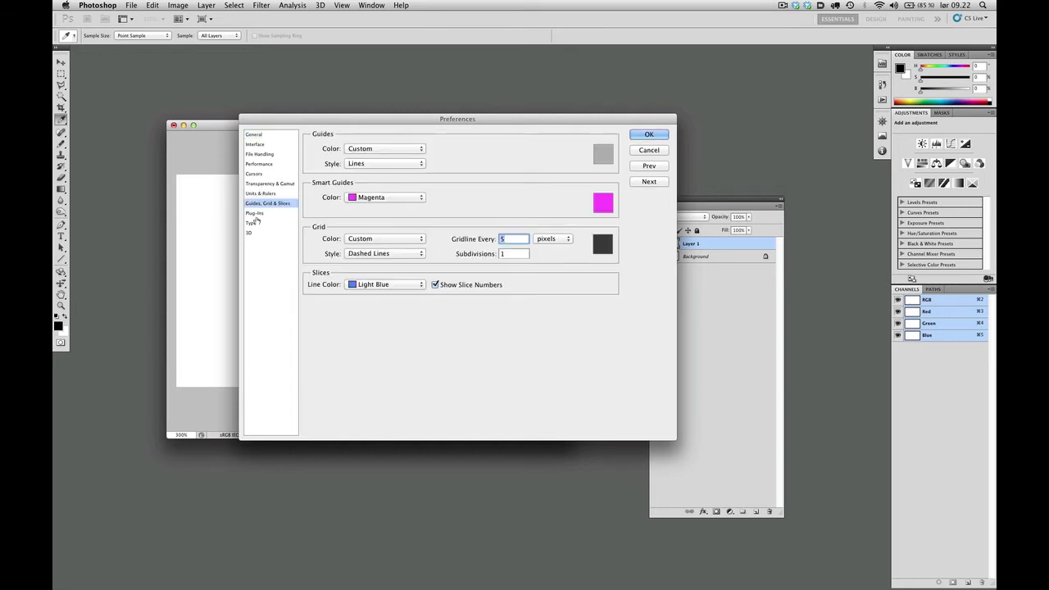
type("1")
left_click(516, 253)
left_click(515, 240)
left_click(651, 134)
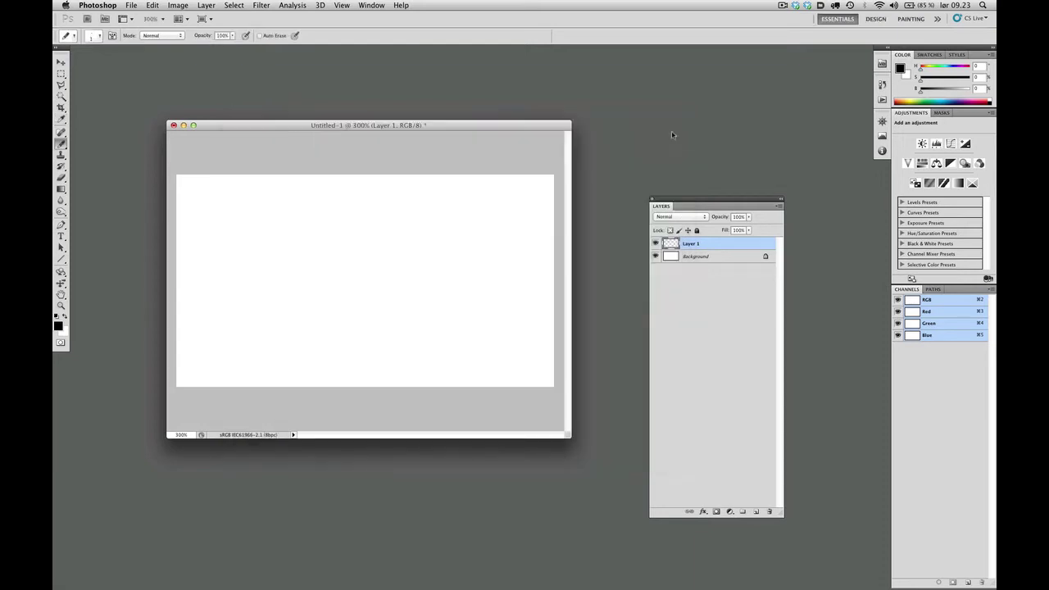
- Show the pixel grid over the canvas for close-up drawing at 1200%
left_click(334, 8)
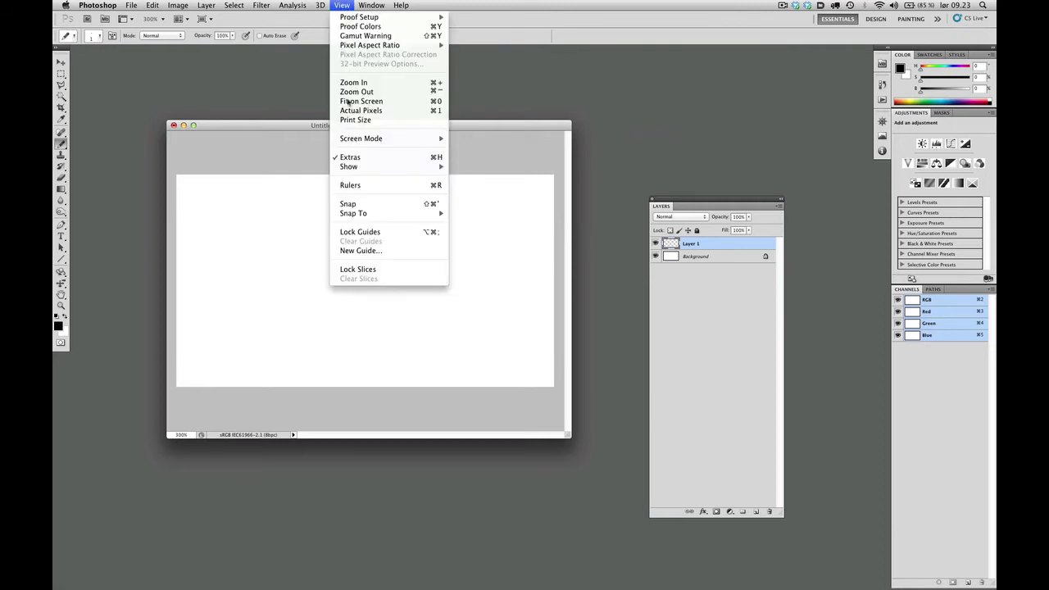
mouse_move(373, 168)
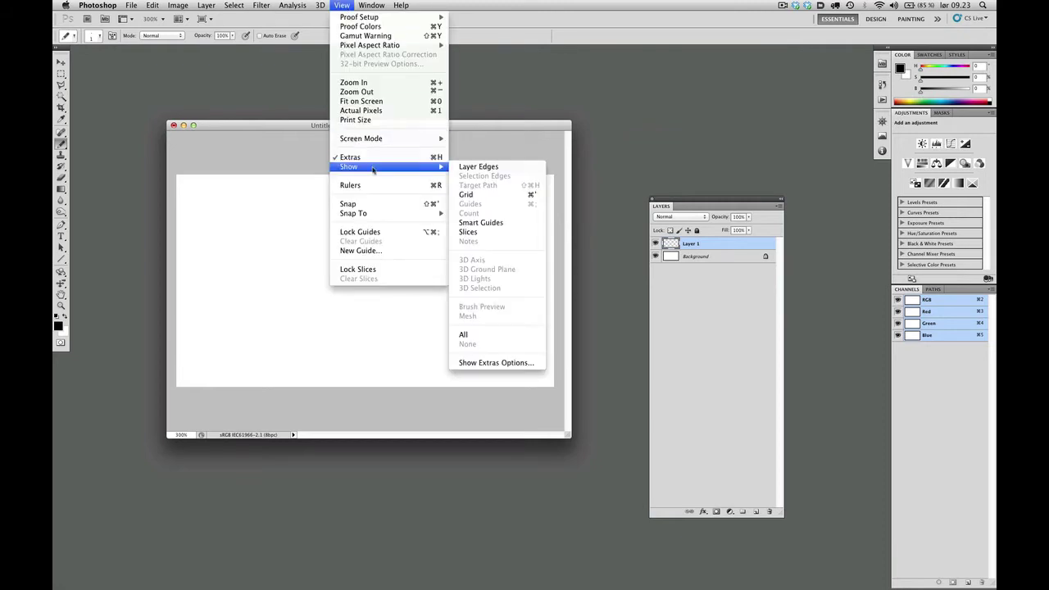
left_click(468, 195)
left_click_drag(465, 130, 479, 113)
left_click(374, 262, "super")
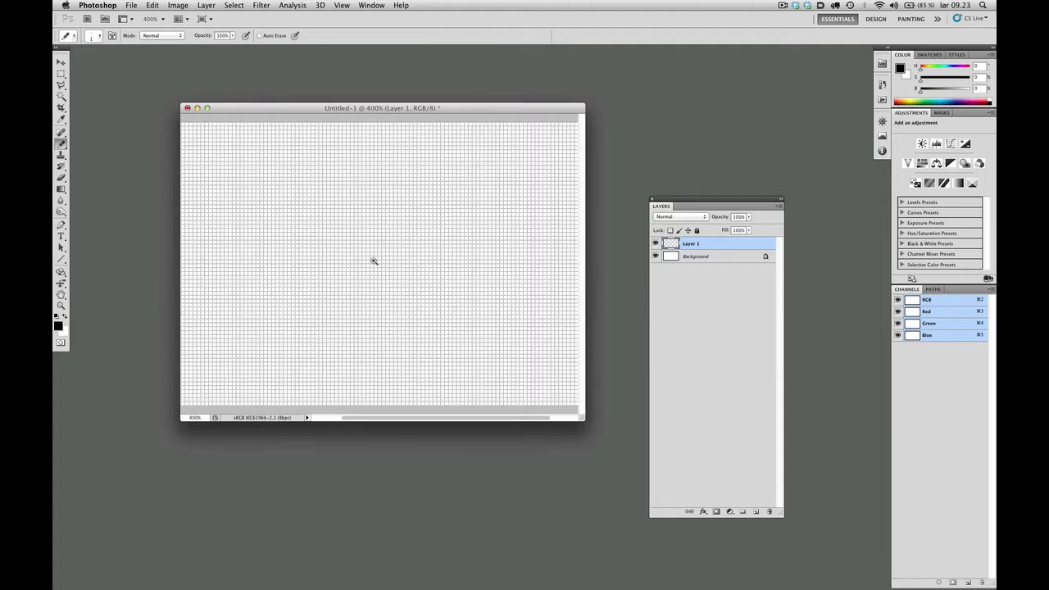
left_click(376, 265, "super")
left_click(371, 264, "super")
left_click(371, 267, "super")
left_click(373, 265, "super")
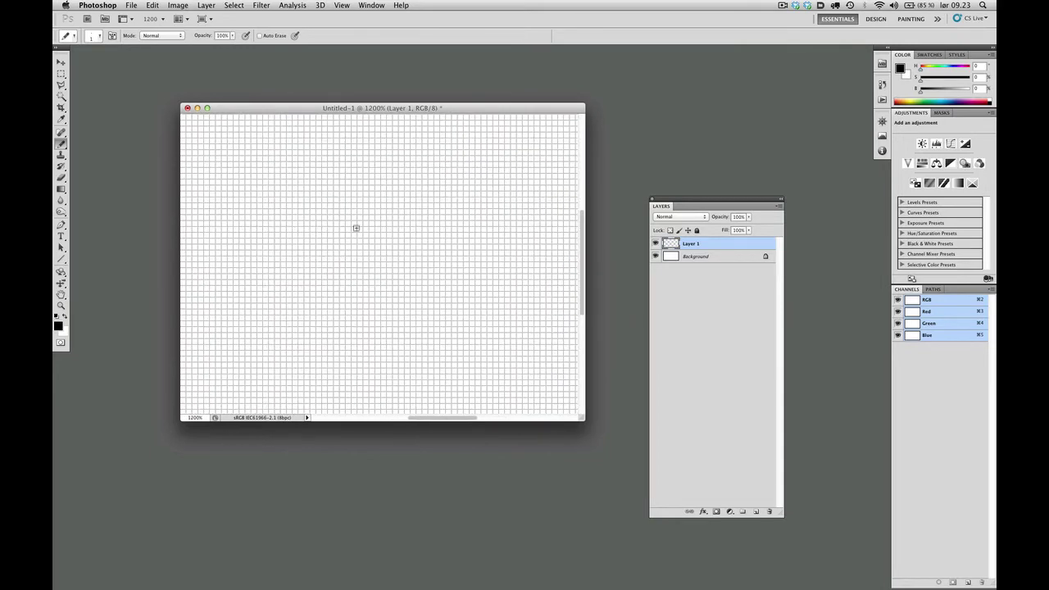
- Scribble a looping black test line across the gridded canvas and undo it
mouse_move(358, 211)
left_mouse_down()
mouse_move(403, 272)
mouse_move(427, 209)
mouse_move(458, 272)
mouse_move(403, 209)
mouse_move(335, 184)
mouse_move(335, 262)
mouse_move(438, 271)
mouse_move(502, 221)
mouse_move(458, 305)
mouse_move(408, 286)
mouse_move(397, 250)
mouse_move(330, 297)
left_mouse_up()
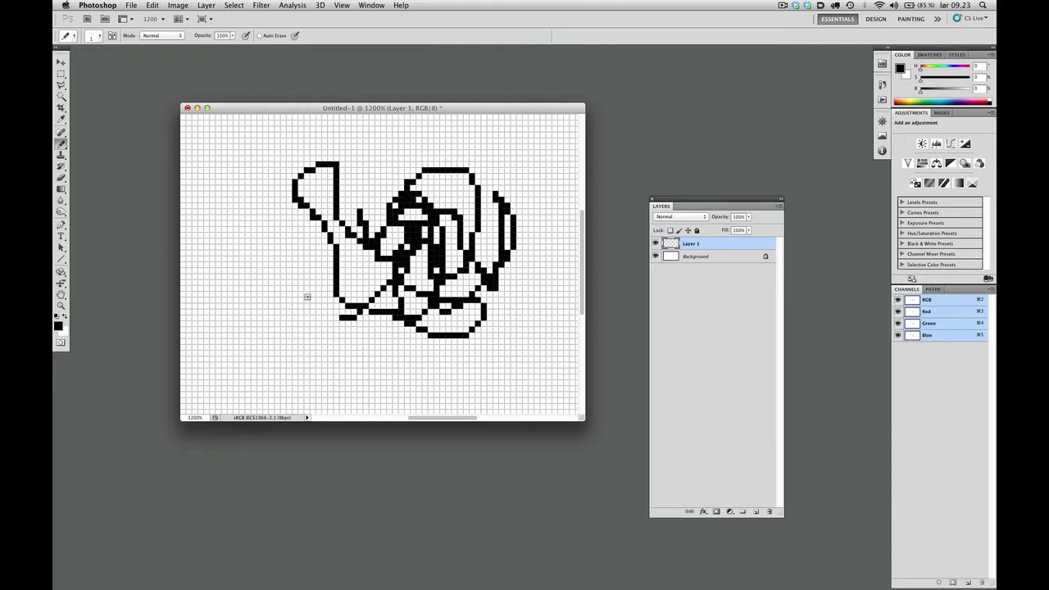
key("super+z")
- Enlarge the document window with the Layers panel moved out of its way, and rename Layer 1 as Face
left_click_drag(710, 200, 794, 184)
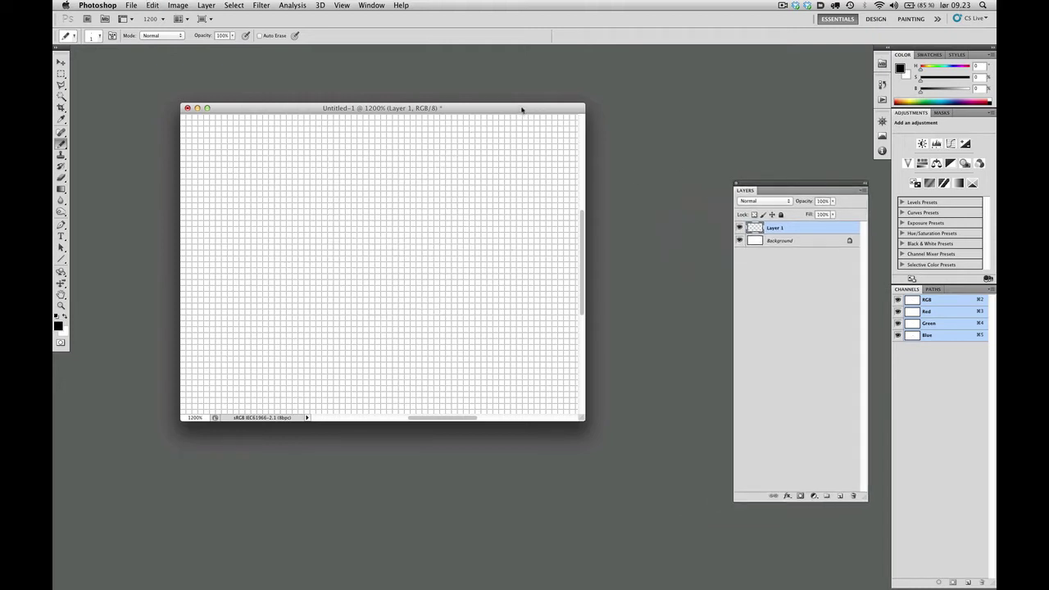
left_click_drag(521, 109, 520, 96)
left_click_drag(582, 407, 705, 453)
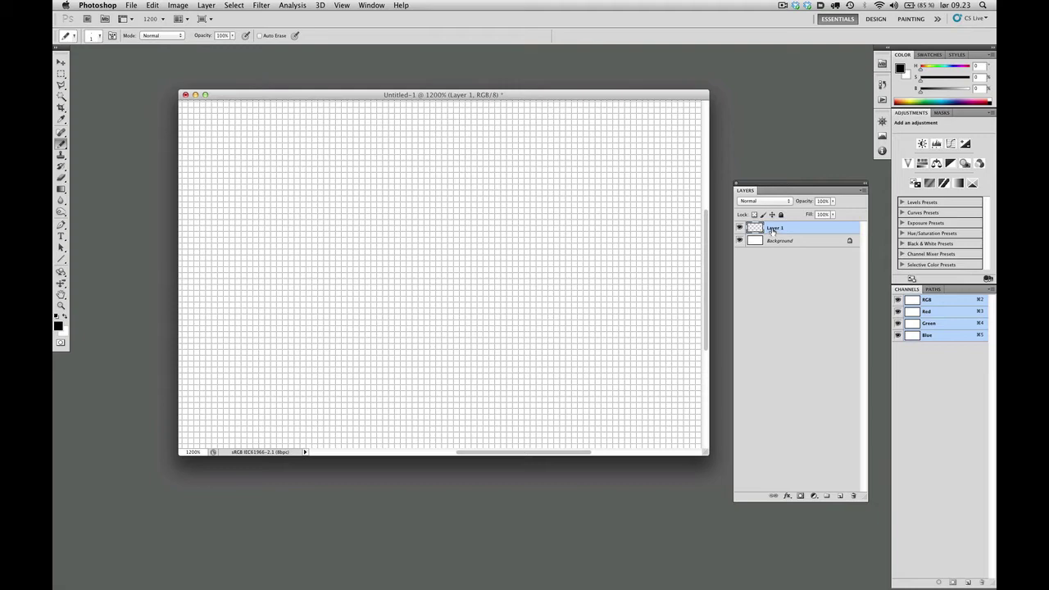
type("Face")
key("Return")
- Set the foreground colour to a light skin tone with hue 21, saturation 22 and brightness 98
left_click(58, 327)
left_click_drag(457, 192, 553, 221)
left_click(513, 271)
mouse_move(413, 288)
left_mouse_down()
mouse_move(389, 285)
mouse_move(384, 250)
mouse_move(387, 278)
mouse_move(462, 293)
mouse_move(403, 295)
mouse_move(386, 286)
mouse_move(377, 269)
mouse_move(387, 263)
mouse_move(376, 259)
mouse_move(382, 340)
left_mouse_up()
left_click(513, 246)
left_click(514, 245)
left_click(604, 234)
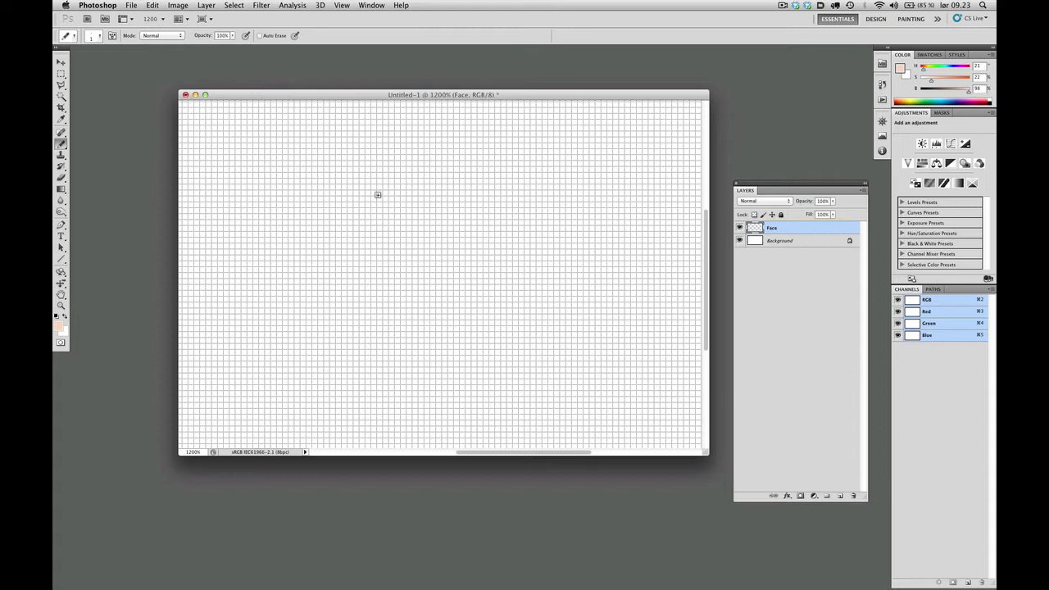
- Fill a rectangular selection about 22 by 26 pixels on the Face layer with the skin-tone foreground colour, and deselect it
left_click(62, 74)
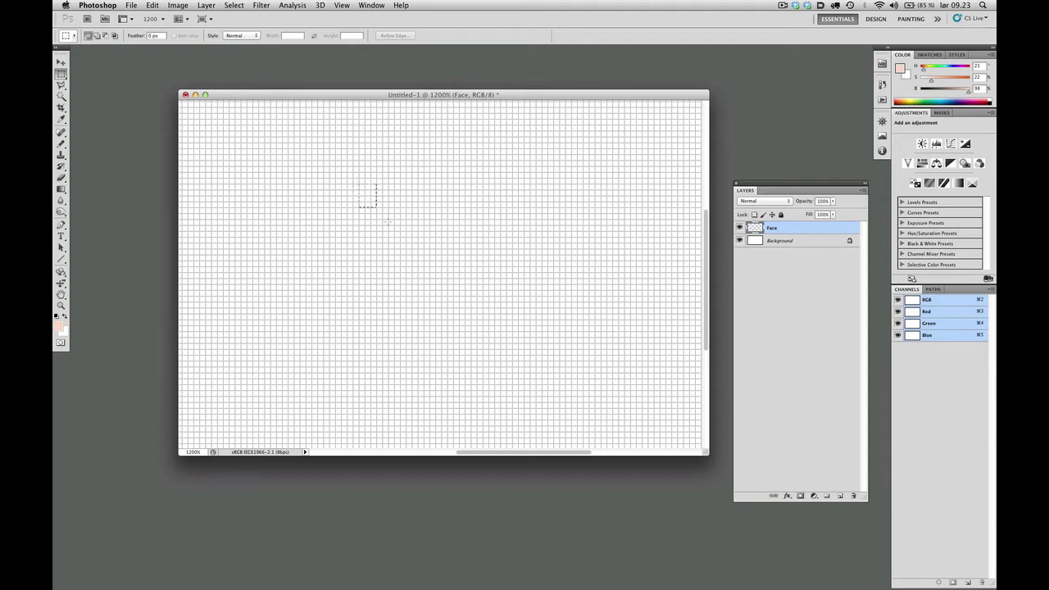
left_click_drag(388, 221, 488, 336)
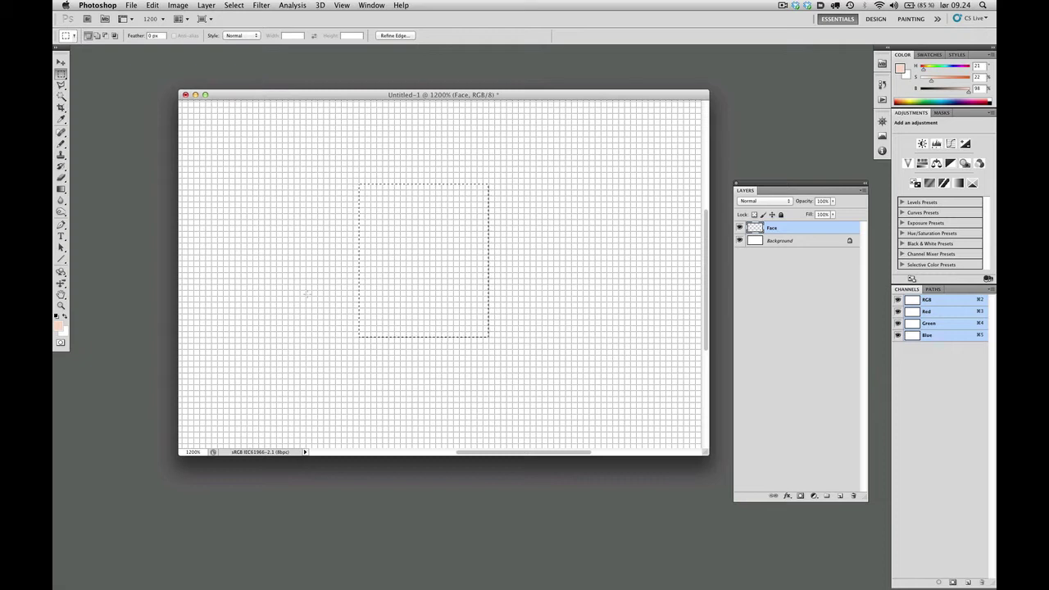
key("alt+BackSpace")
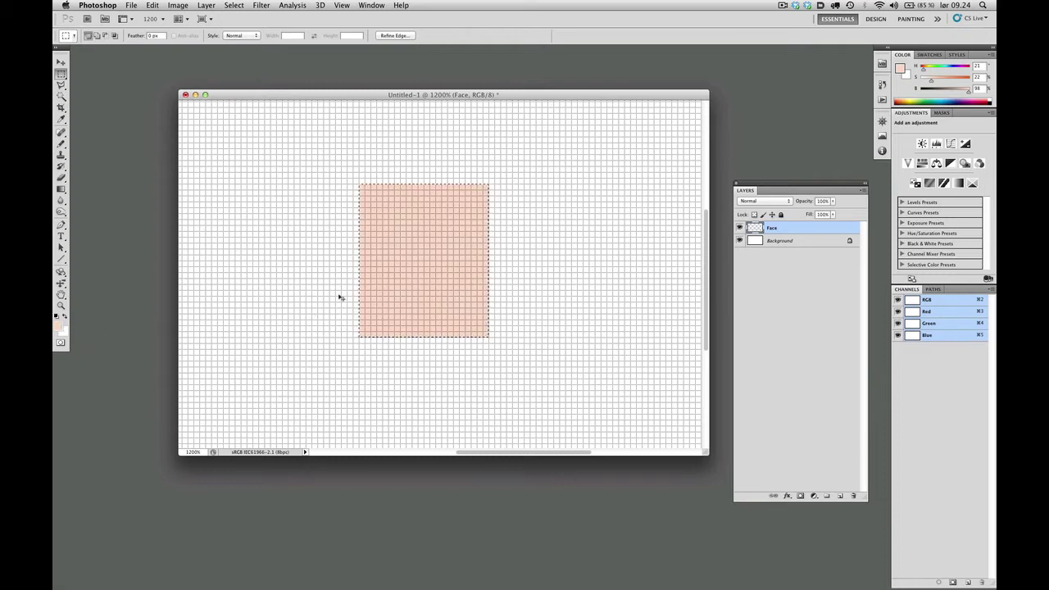
key("super+d")
- Examine the filled face rectangle at actual pixel size and magnified
key("super+1")
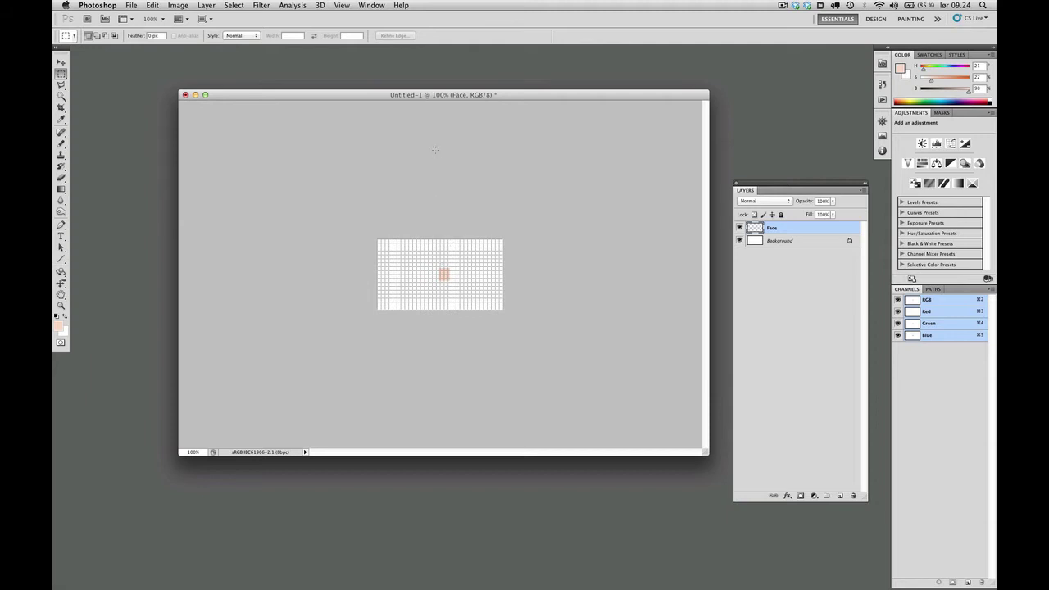
left_click(448, 280, "super")
left_click(448, 279, "super")
left_click(448, 280, "alt+super")
left_click(448, 279, "alt+super")
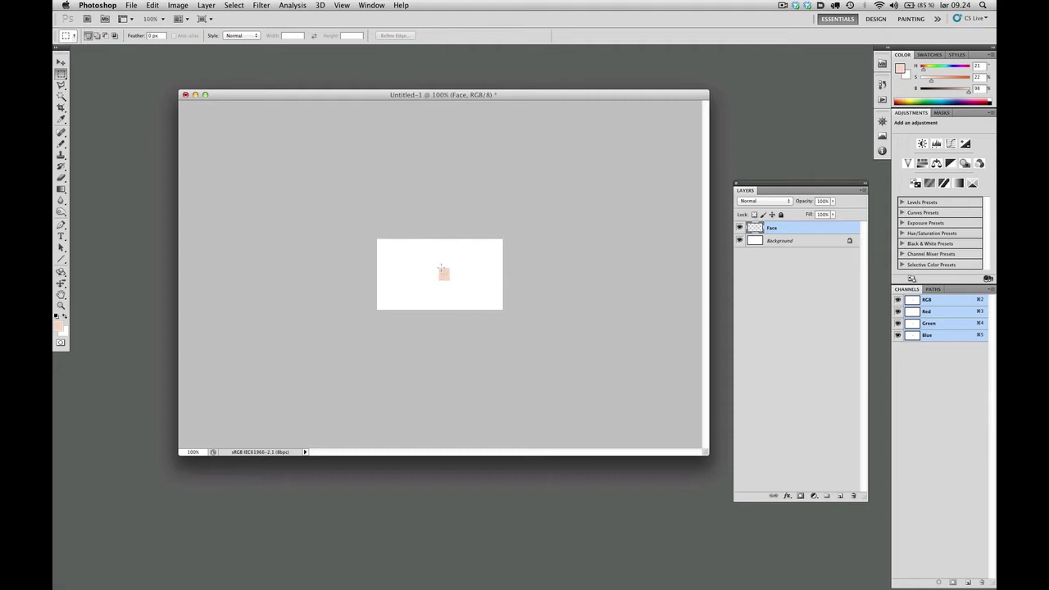
- Show the grid over the face rectangle at 1200% magnification and set the eraser to a 1 px tip
left_click(445, 275, "super")
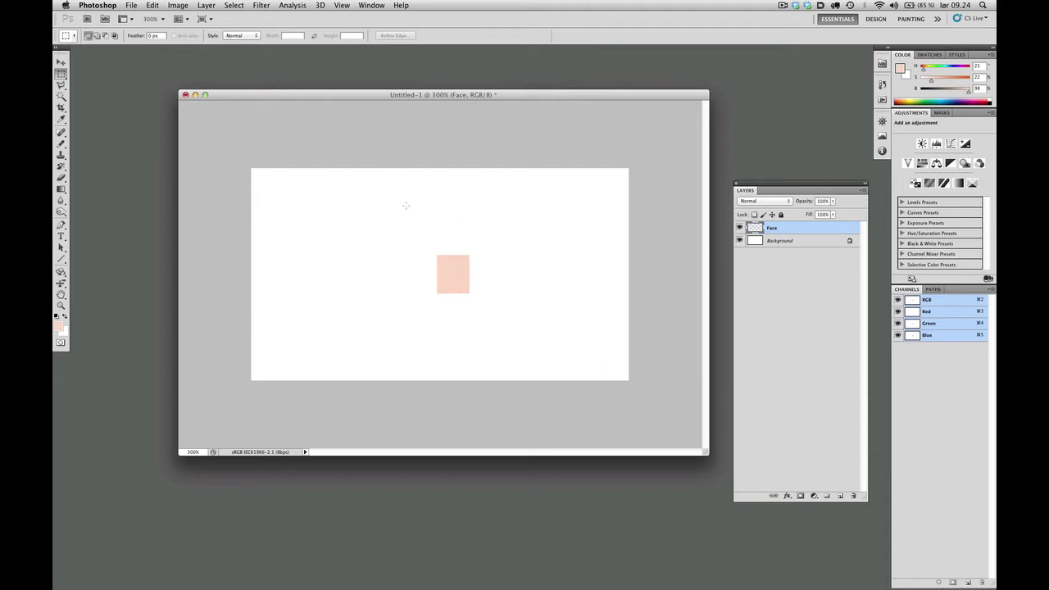
key("v")
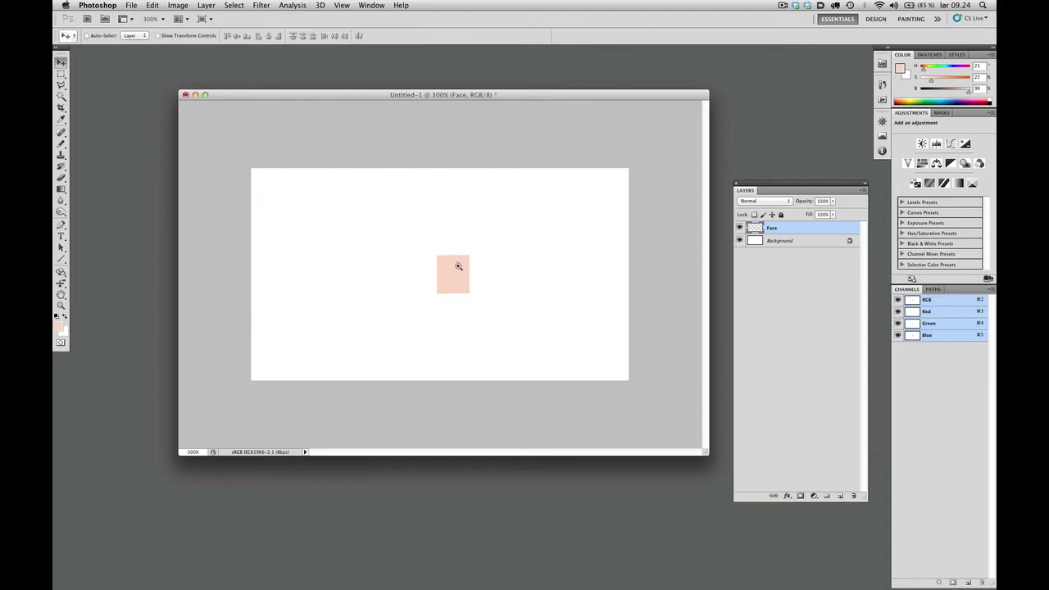
left_click(458, 266, "super")
left_click(464, 274, "super")
left_click(468, 279, "super")
left_click(470, 273, "super")
left_click(468, 281, "super")
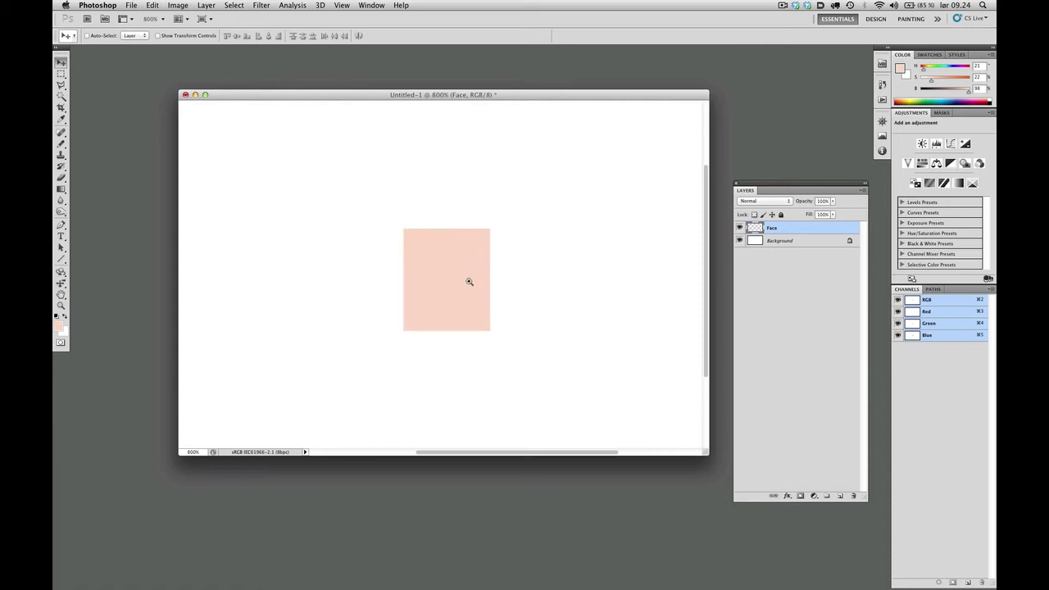
left_click(469, 281, "super")
left_click(472, 279, "super")
left_click_drag(482, 277, 457, 277)
left_click(457, 280, "alt+super")
left_click(435, 275, "super")
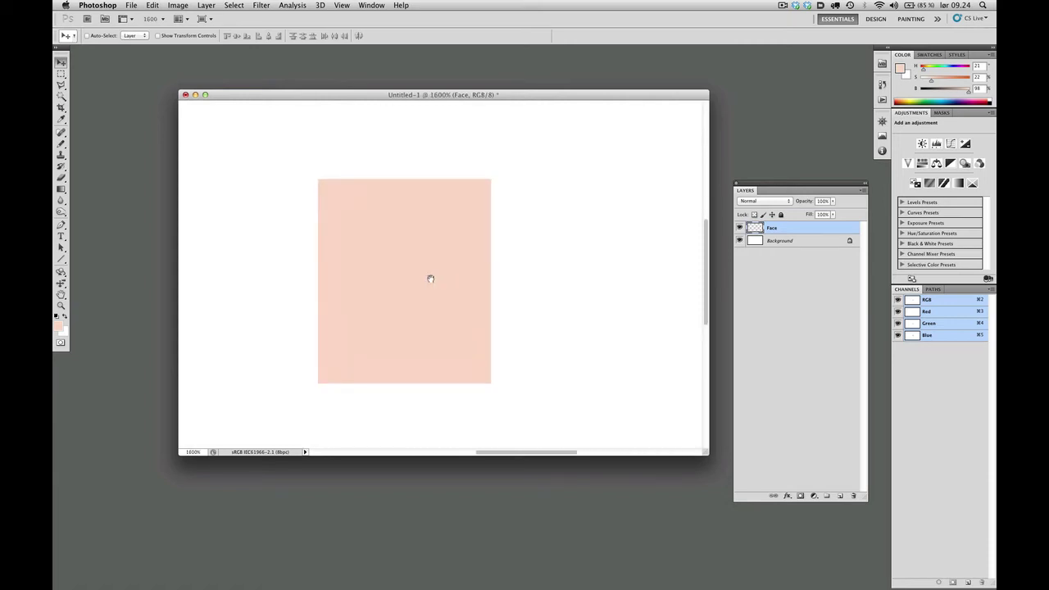
left_click(431, 278, "alt+super")
key("b")
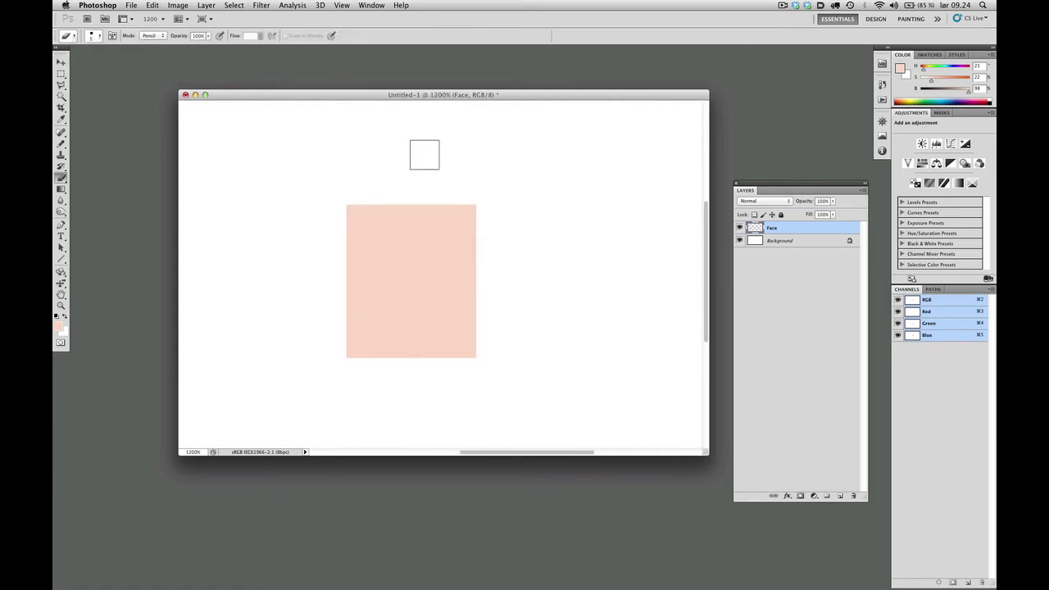
key("super+apostrophe")
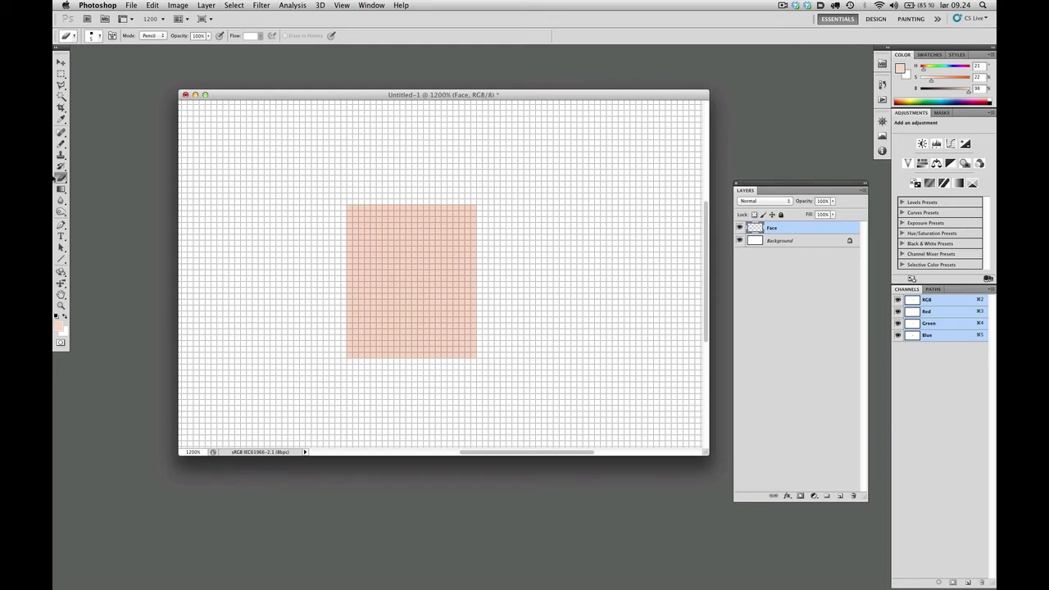
right_click(401, 300)
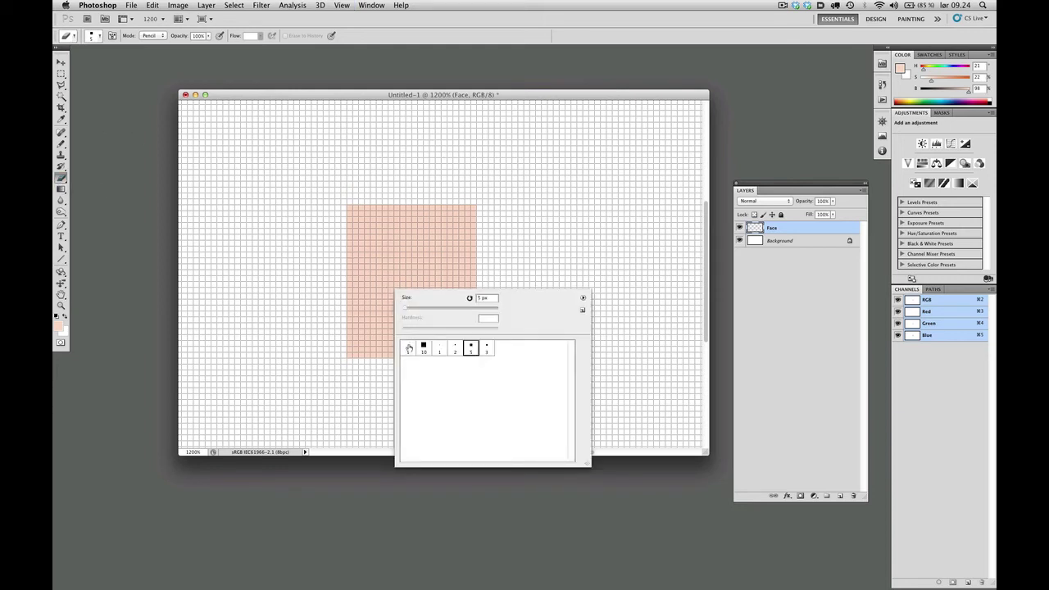
left_click(409, 347)
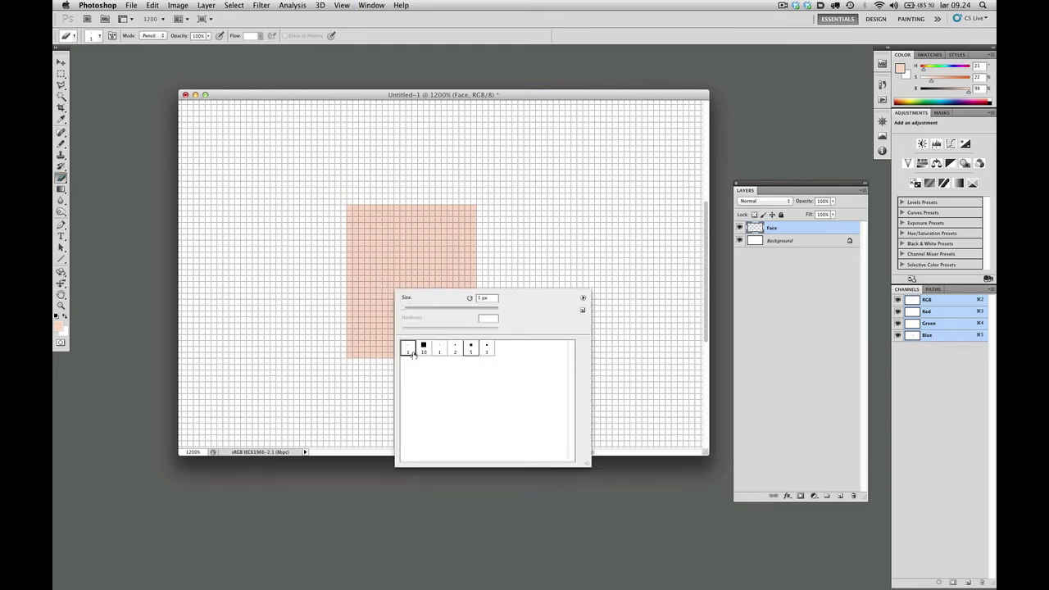
- Erase single pixels at the corners of the face rectangle to round it
left_click(349, 209)
left_click(349, 212)
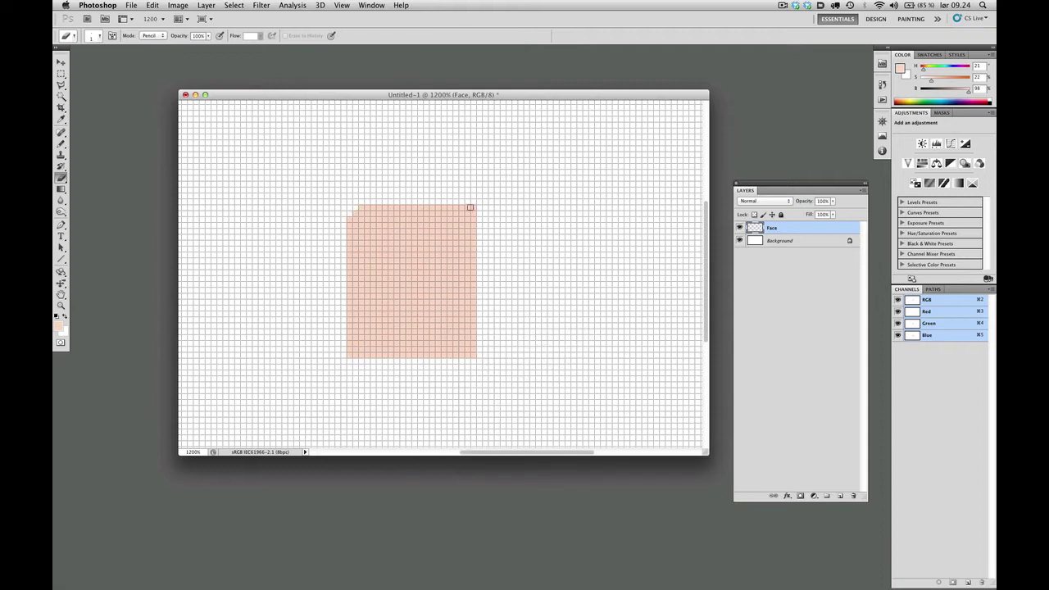
left_click(470, 207)
left_click(473, 353)
left_click(347, 355)
left_click(348, 350)
- Undo all the corner erasures on the face rectangle
key("super+alt+z")
key("super+alt+z")
key("super+alt+z")
key("alt+super+z")
key("alt+super+z")
key("alt+super+z")
key("alt+super+z")
- Set the foreground colour to a dark brown with hue 23, saturation 39 and brightness 24
key("b")
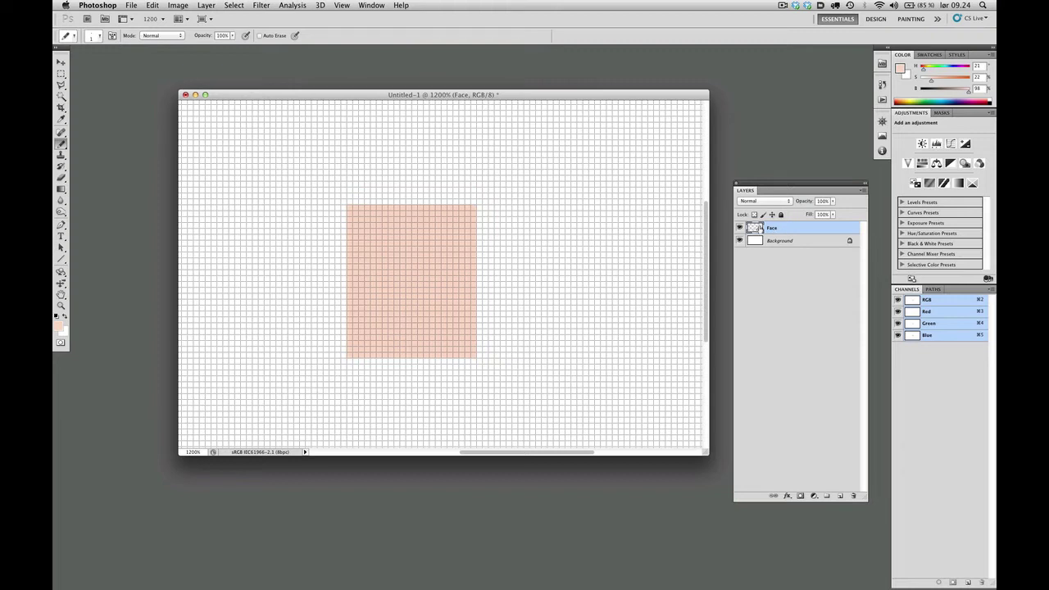
left_click(58, 329)
left_click_drag(567, 223, 572, 251)
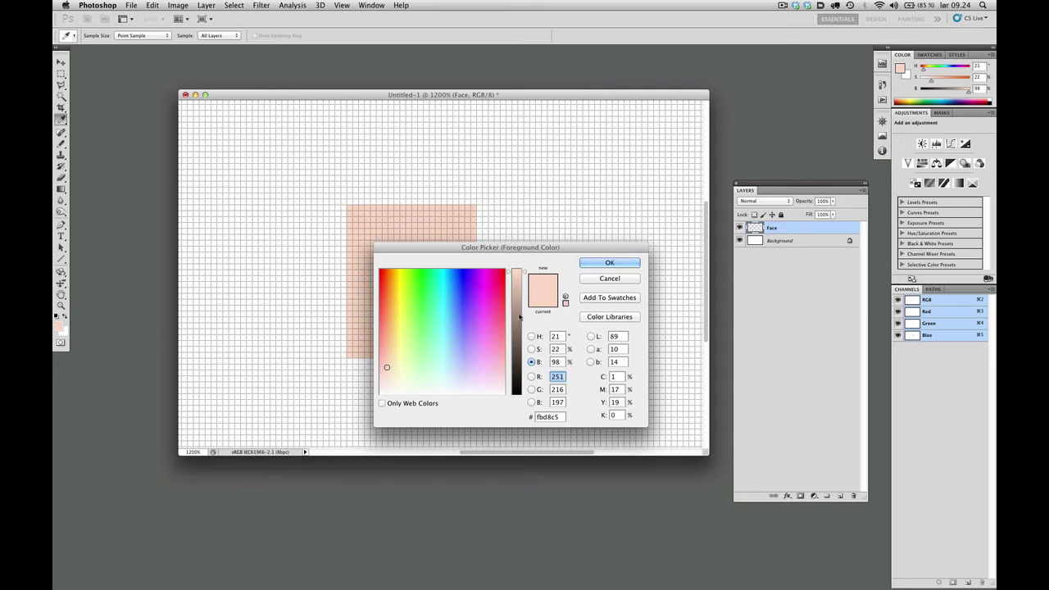
left_click_drag(520, 317, 517, 368)
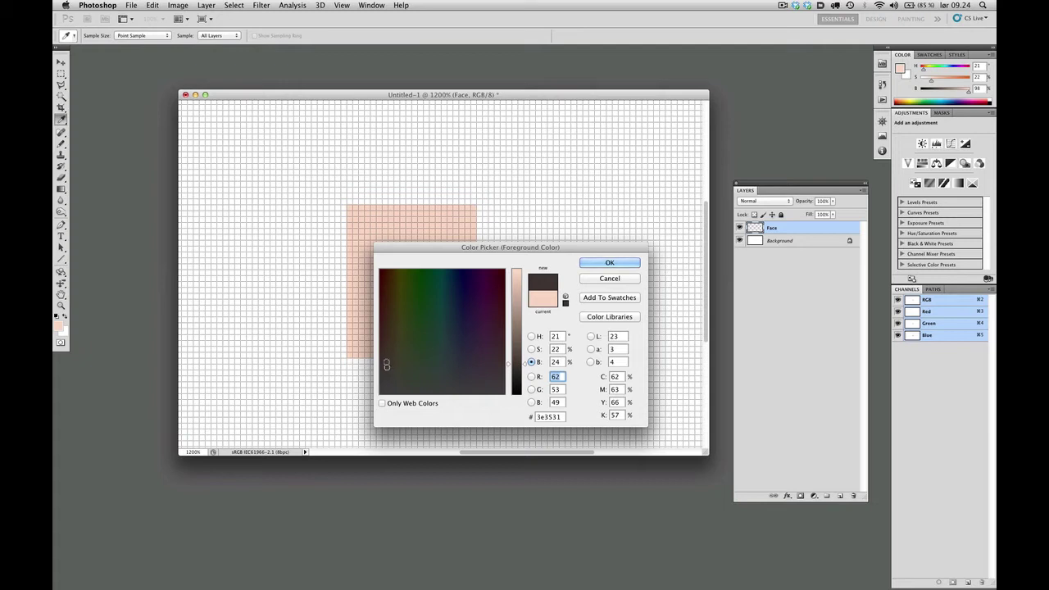
left_click_drag(386, 364, 387, 345)
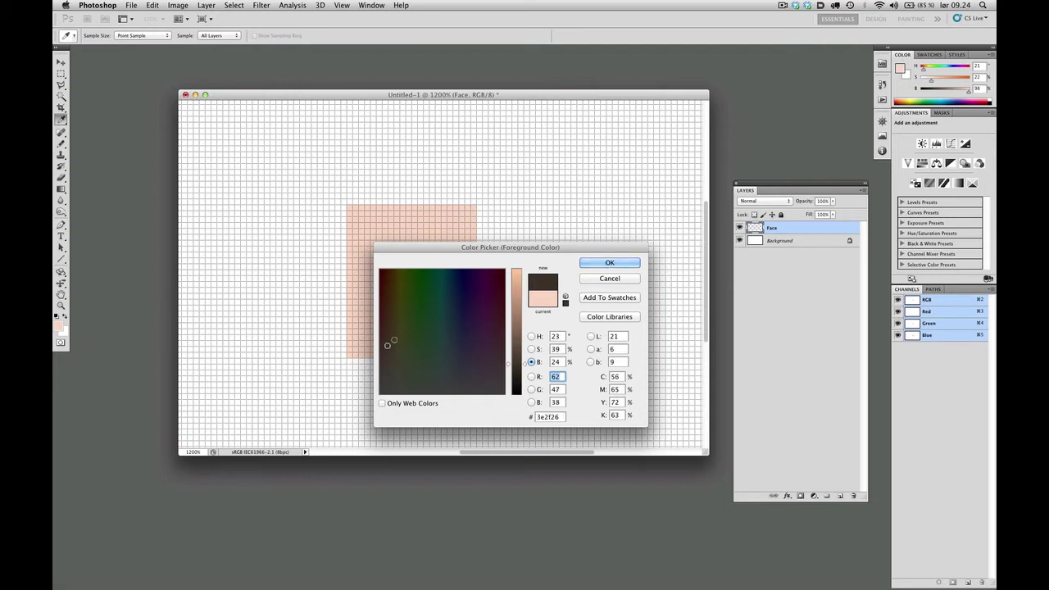
key("Return")
- Try a dark brown pencil stroke along the upper edge of the face, and undo it
key("b")
key("m")
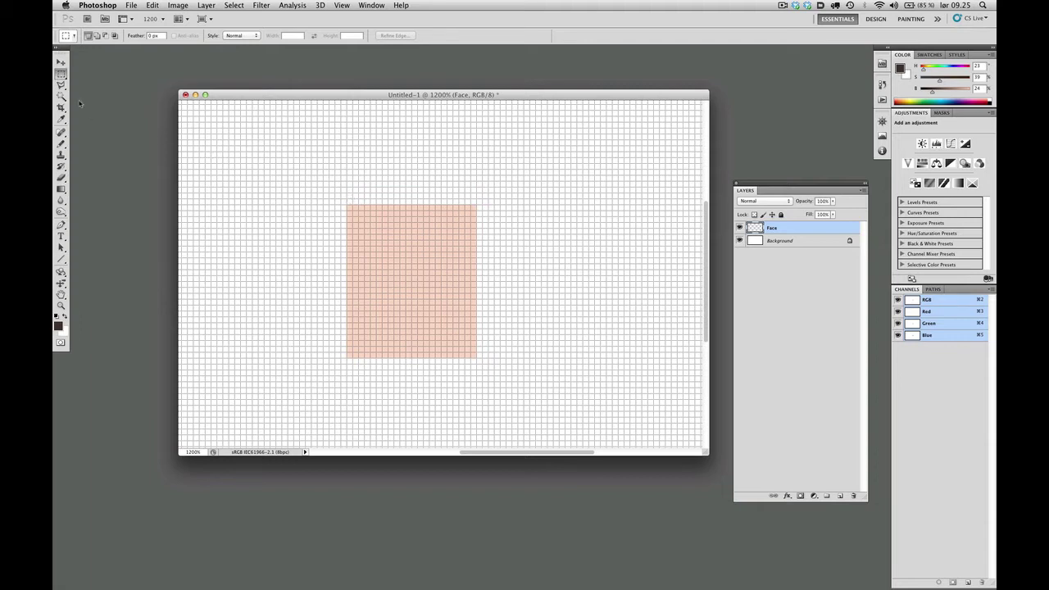
key("b")
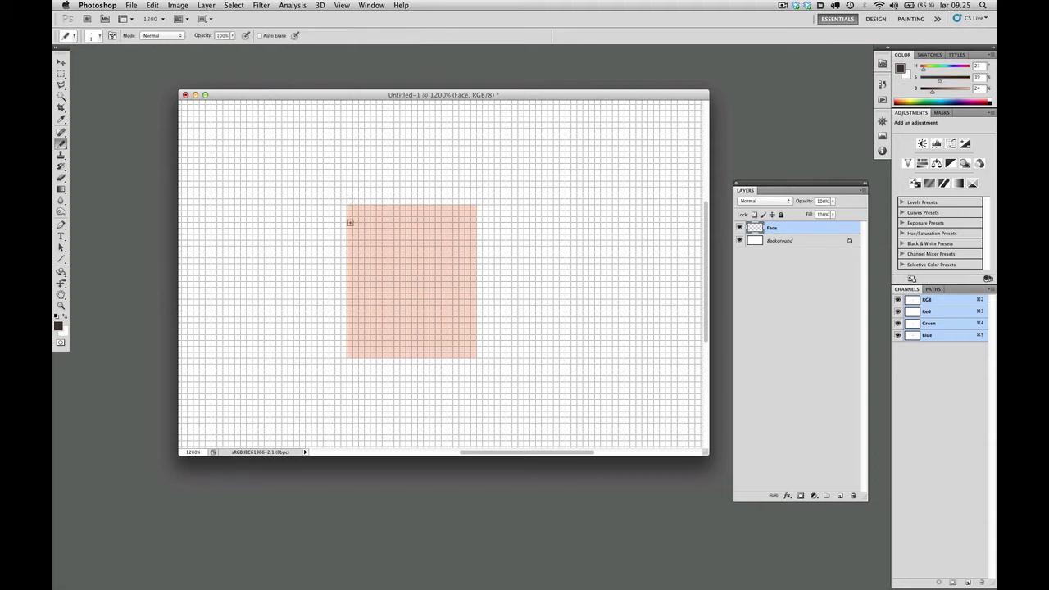
mouse_move(351, 210)
left_mouse_down()
mouse_move(459, 215)
mouse_move(435, 205)
mouse_move(448, 214)
left_mouse_up()
key("super+z")
- Fill a rectangular selection about 24 by 8 pixels over the top of the face with dark brown as hair, and deselect it
key("m")
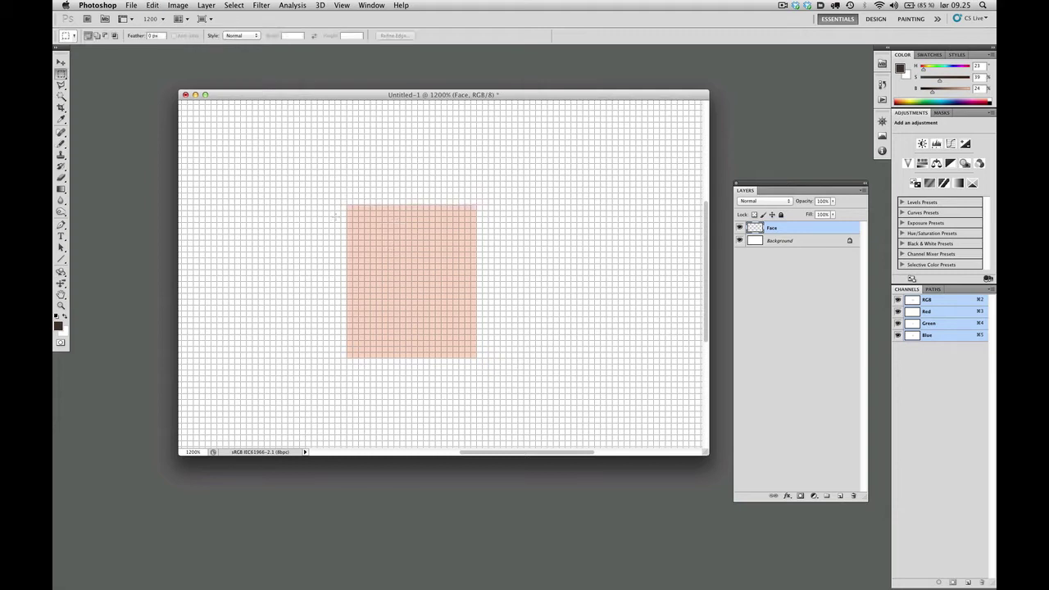
left_click_drag(488, 228, 482, 237)
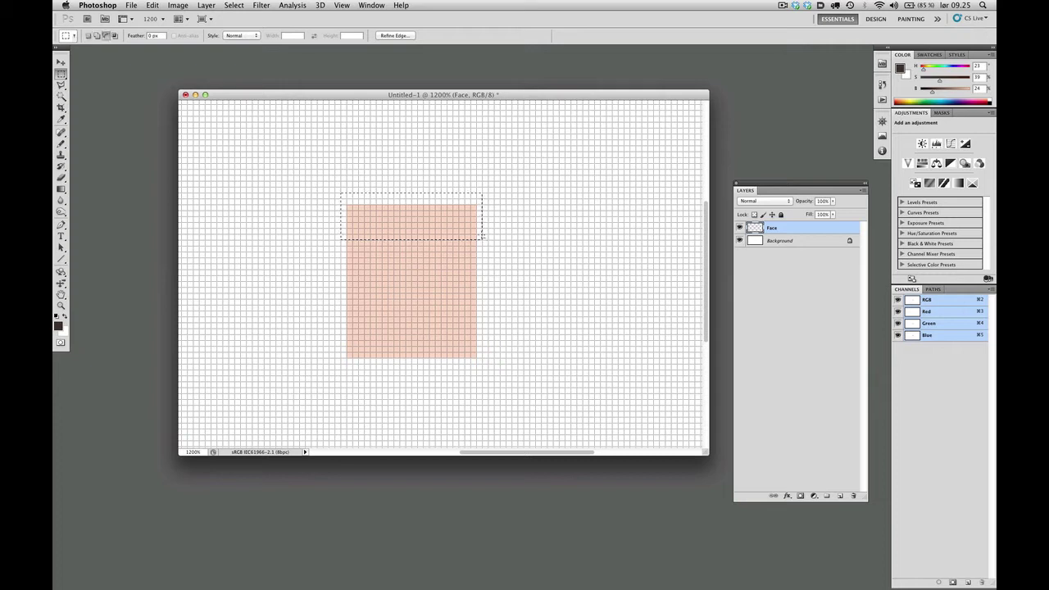
key("alt+BackSpace")
key("super+d")
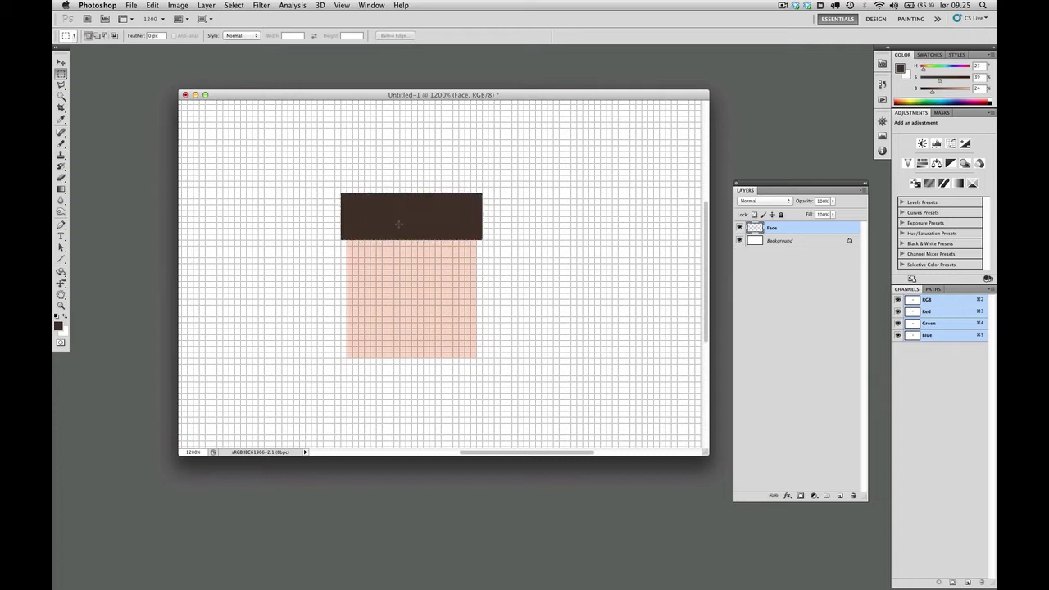
- Pencil a raised dark brown block onto the upper-left part of the hair, overhanging the forehead by about 2 pixels
key("b")
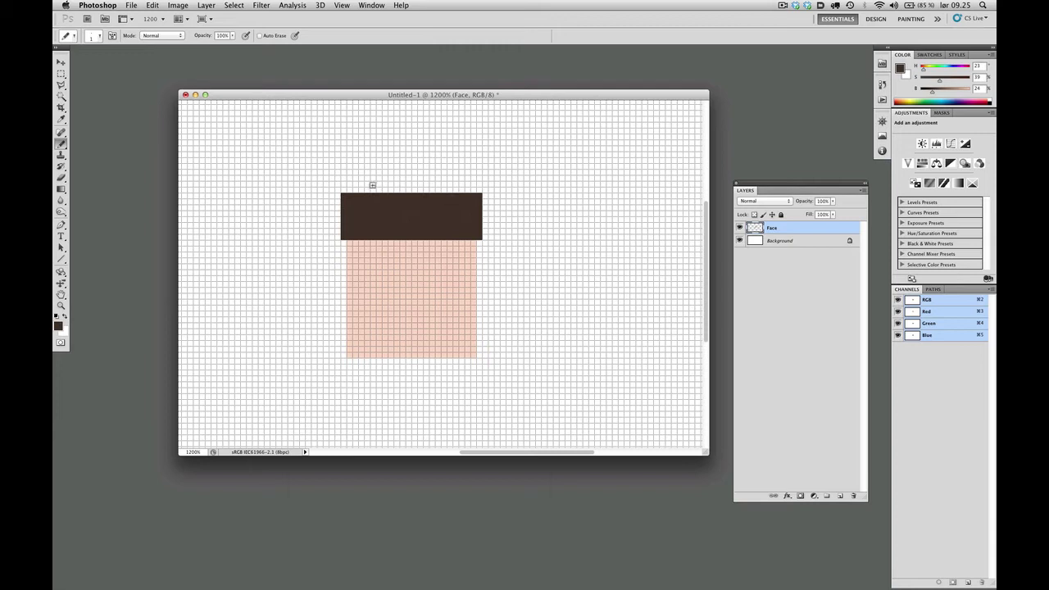
mouse_move(344, 190)
left_mouse_down()
mouse_move(408, 185)
mouse_move(338, 184)
left_mouse_up()
left_click(337, 191)
mouse_move(408, 177)
left_mouse_down()
mouse_move(332, 178)
mouse_move(330, 202)
left_mouse_up()
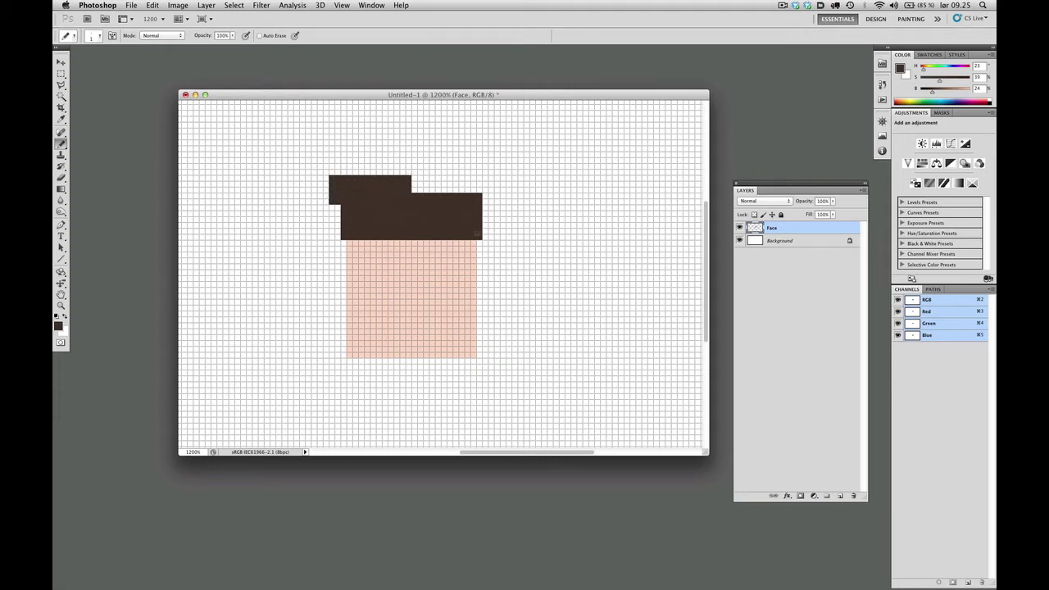
- Pencil dark brown hair down the right side of the head, with a stepped inner edge at the temple
left_click_drag(479, 244, 479, 284)
left_click(474, 244)
left_click_drag(485, 208, 485, 284)
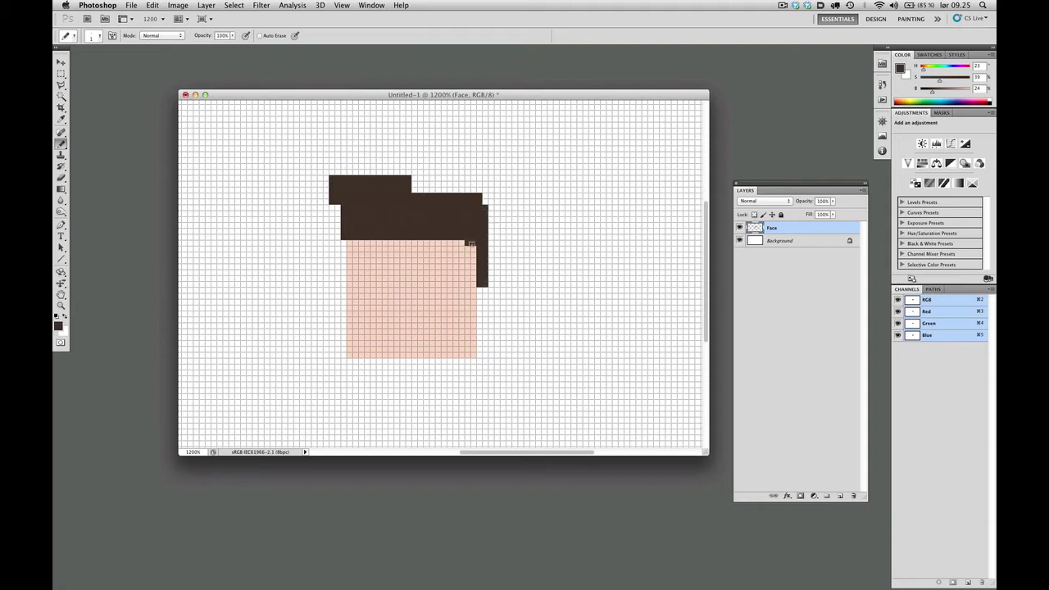
left_click(472, 248)
mouse_move(489, 209)
left_mouse_down()
mouse_move(490, 283)
mouse_move(479, 287)
mouse_move(488, 288)
mouse_move(479, 287)
mouse_move(473, 251)
left_mouse_up()
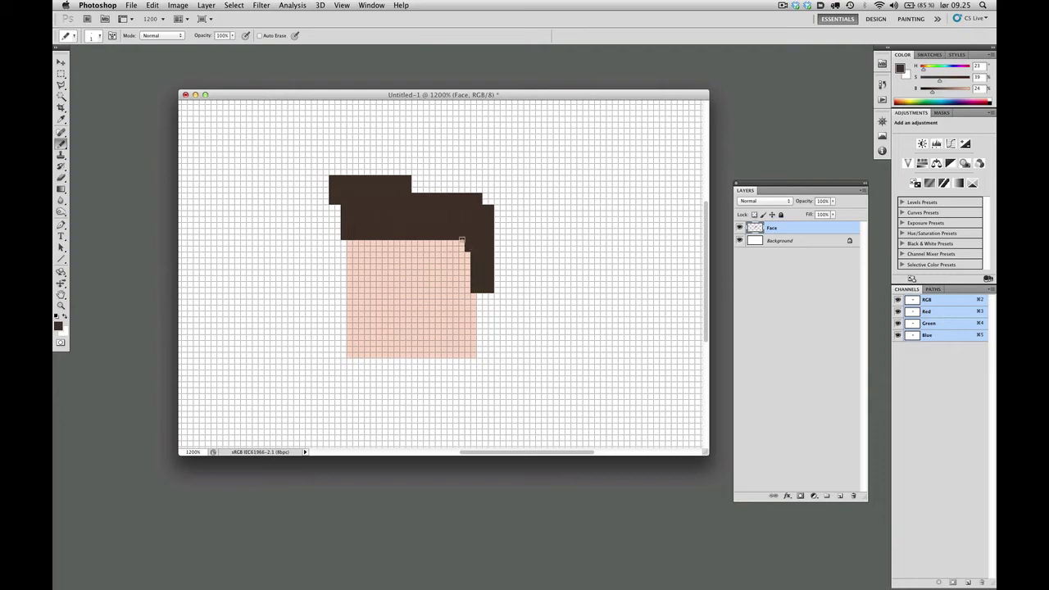
left_click(463, 243)
- Extend the front of the raised hair further to the left with dark brown pencil pixels
left_click(420, 277, "alt")
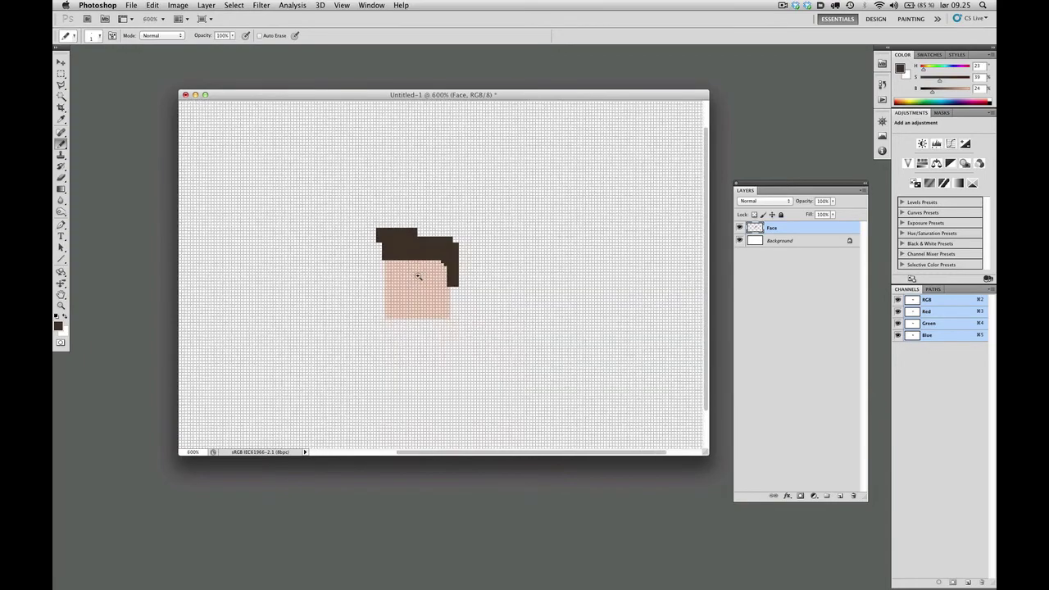
left_click(418, 277)
left_click(400, 271, "alt")
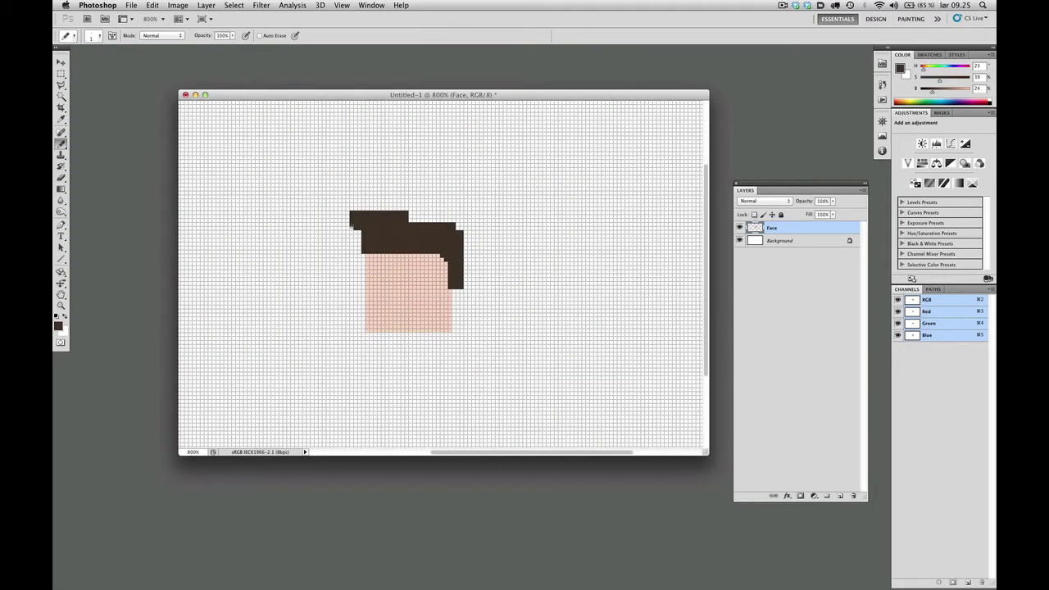
mouse_move(348, 214)
left_mouse_down()
mouse_move(347, 228)
mouse_move(333, 205)
mouse_move(310, 202)
left_mouse_up()
left_click(416, 283)
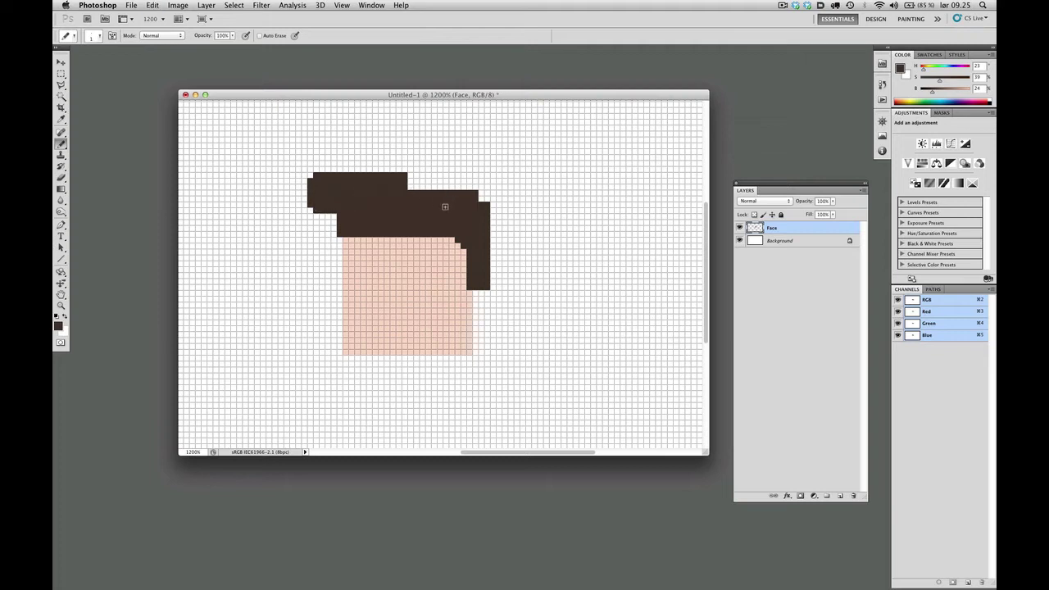
- Smooth the stepped edges of the hair and thicken its back and temple with dark brown pencil pixels
left_click(410, 187)
mouse_move(492, 220)
left_mouse_down()
mouse_move(494, 275)
mouse_move(493, 230)
left_mouse_up()
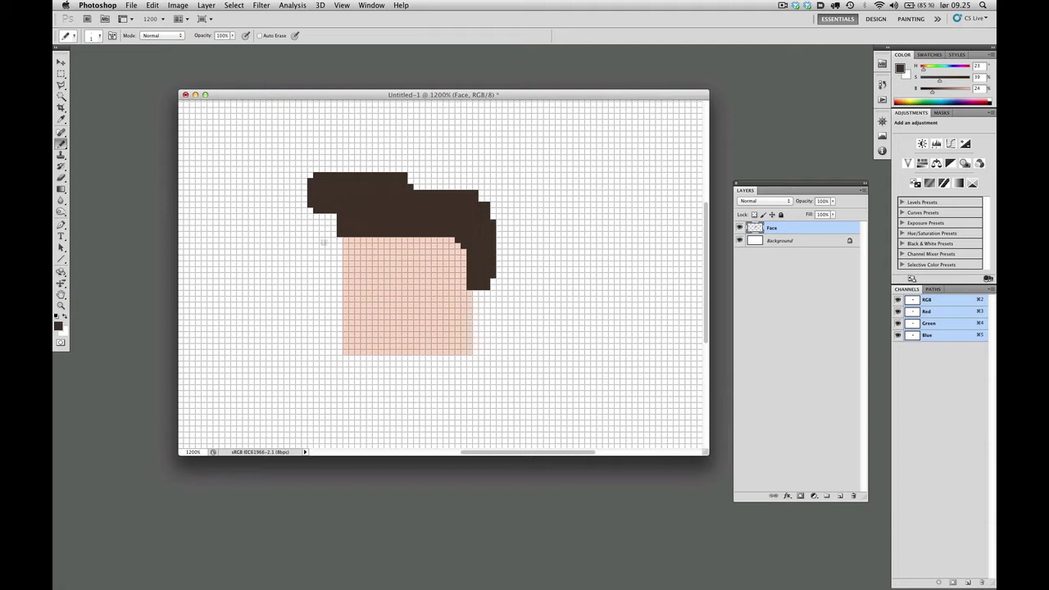
left_click(414, 187)
left_click(481, 157)
key("super+equal")
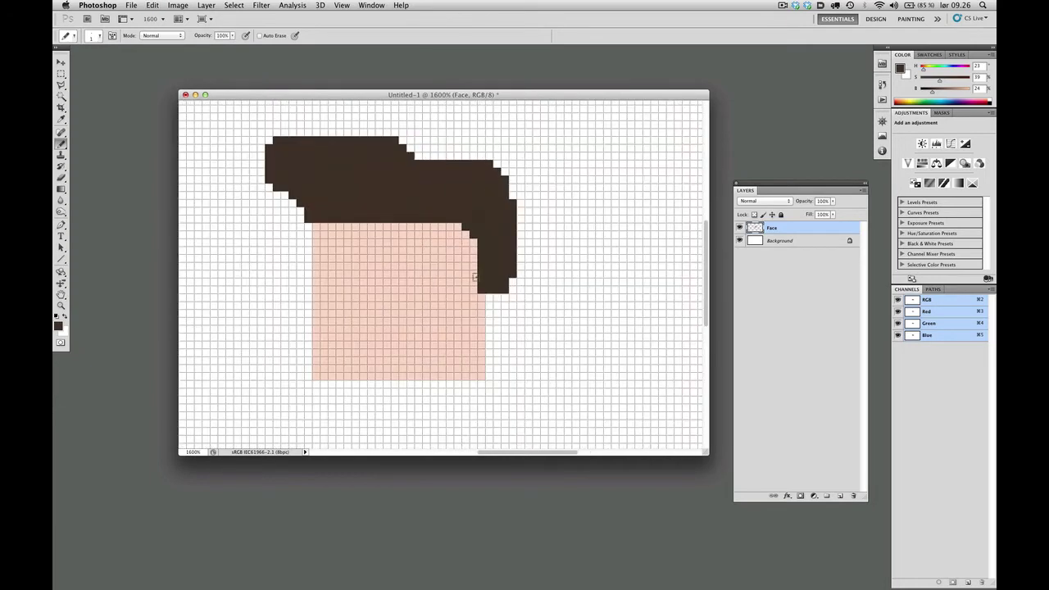
left_click_drag(473, 273, 459, 223)
- Round the lower-left corner of the face into a chin by erasing single pixels
key("v")
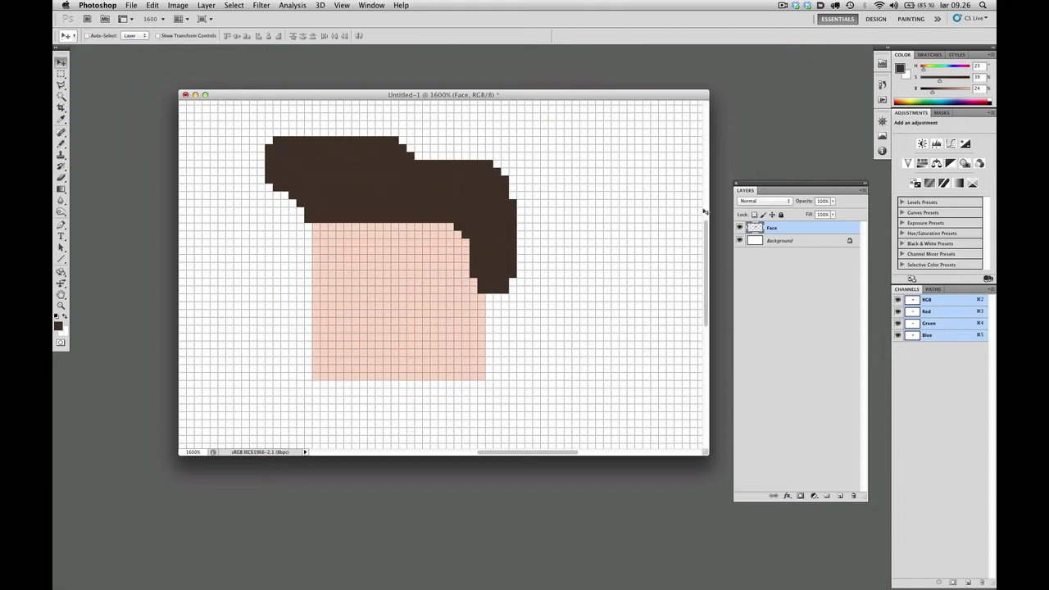
scroll(398, 285, "down", 6)
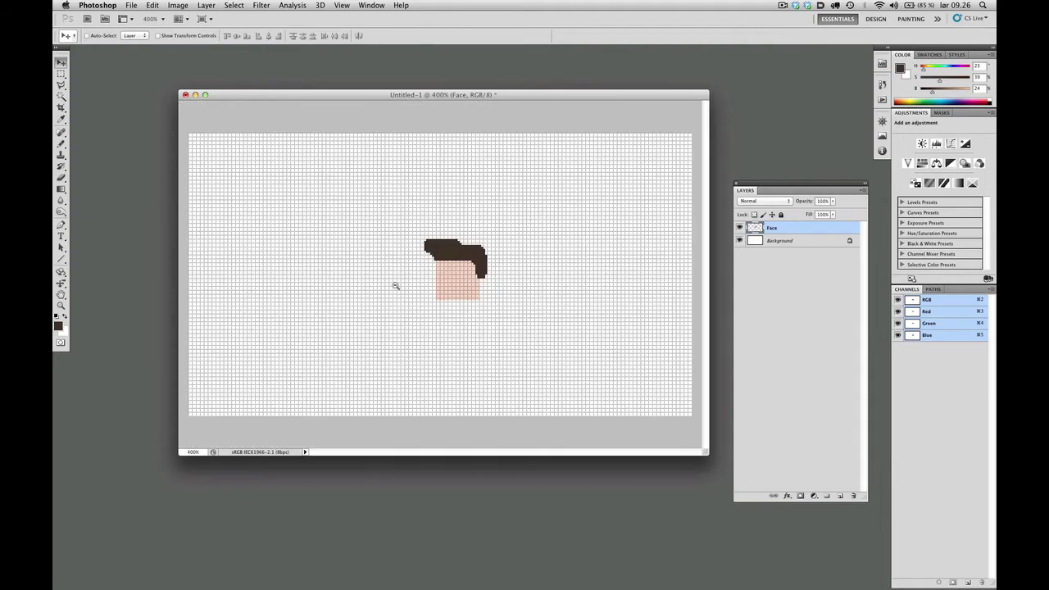
scroll(453, 259, "up", 5)
scroll(461, 287, "down", 2)
scroll(434, 286, "right", 2)
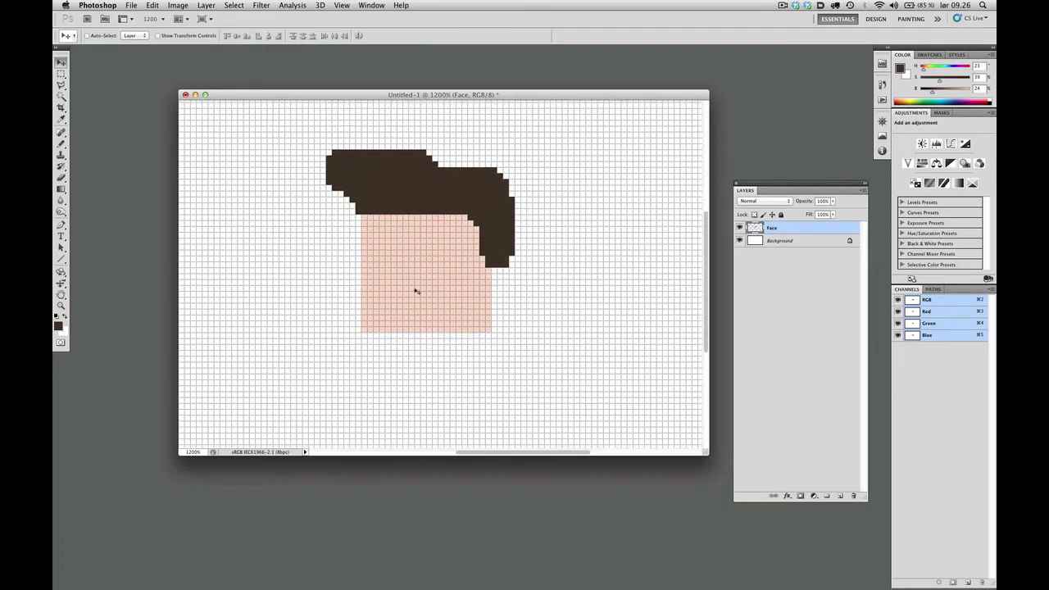
key("b")
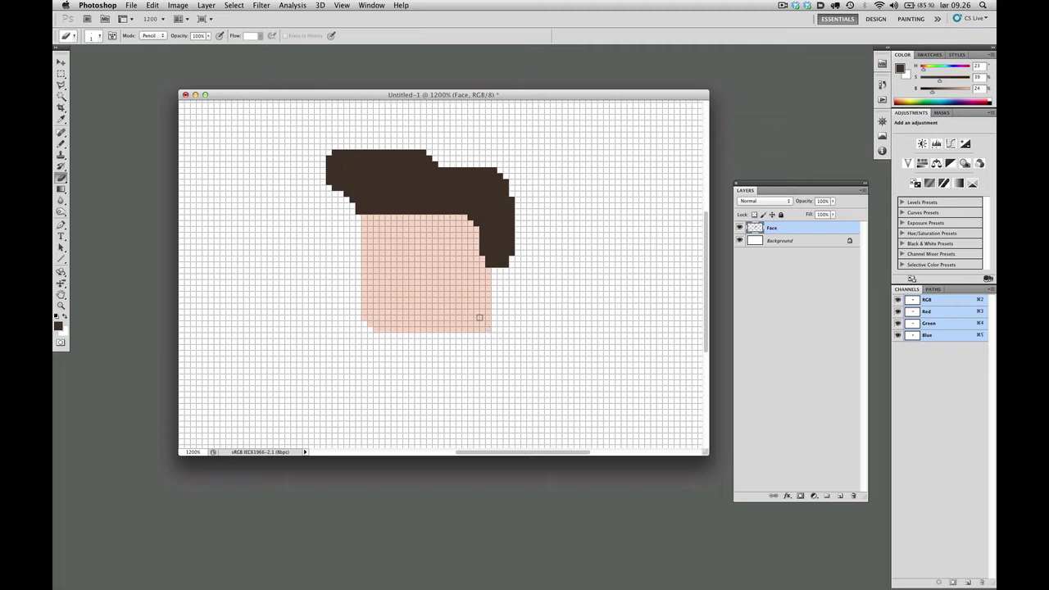
- Sample the skin tone from the face, and pencil a neck about 11 by 4 pixels and a small nose on the left edge
key("b")
left_click(472, 312, "alt")
mouse_move(487, 334)
left_mouse_down()
mouse_move(447, 334)
mouse_move(470, 337)
mouse_move(451, 351)
mouse_move(487, 345)
mouse_move(447, 352)
mouse_move(460, 354)
mouse_move(428, 351)
left_mouse_up()
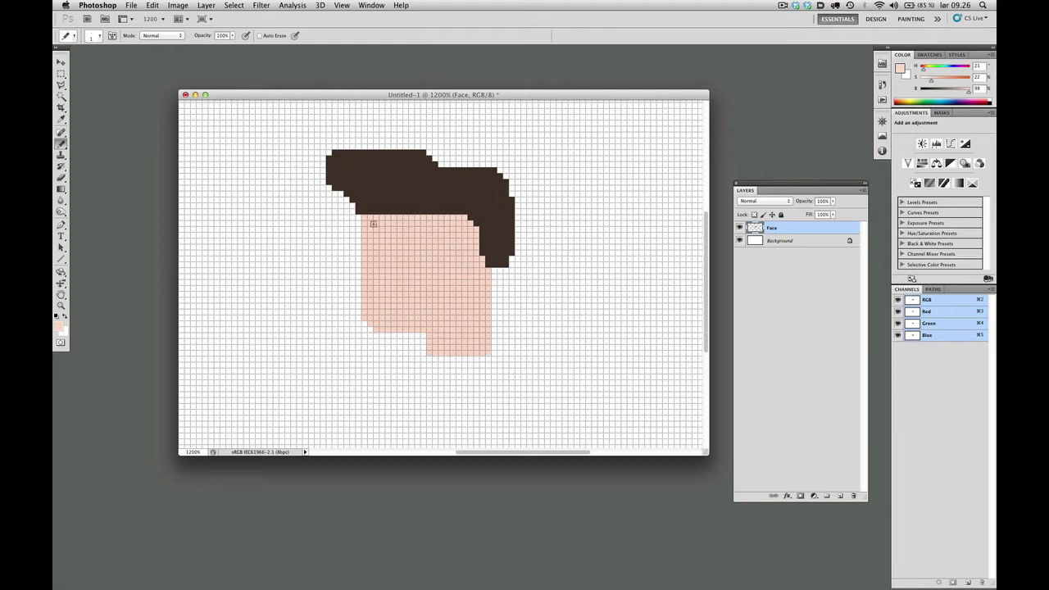
left_click_drag(388, 269, 385, 300)
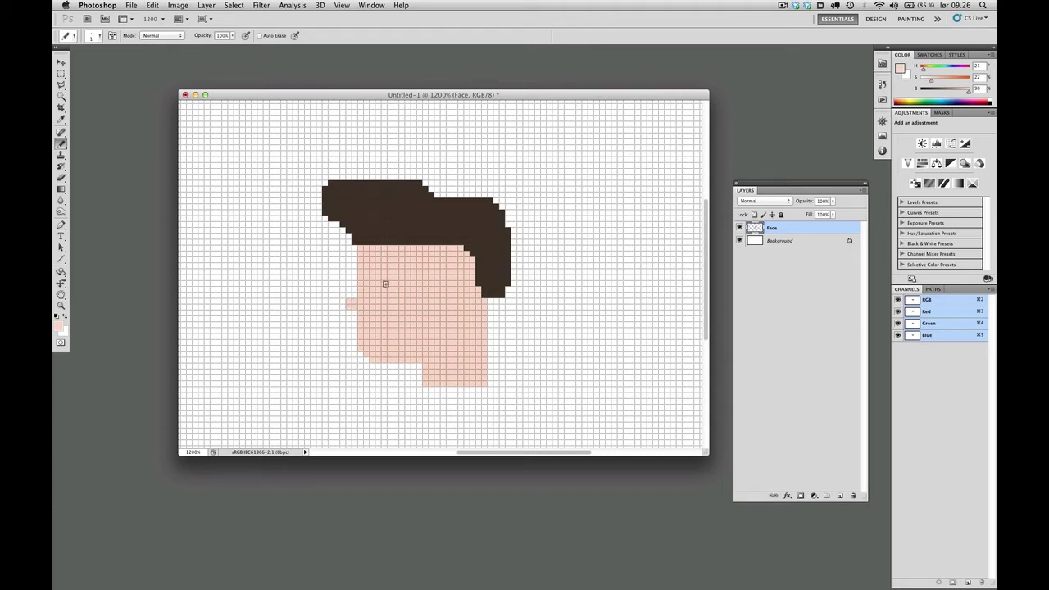
left_click(350, 297)
- Create a new layer named Eyes above the Face layer
key("super+shift+n")
type("Eyes")
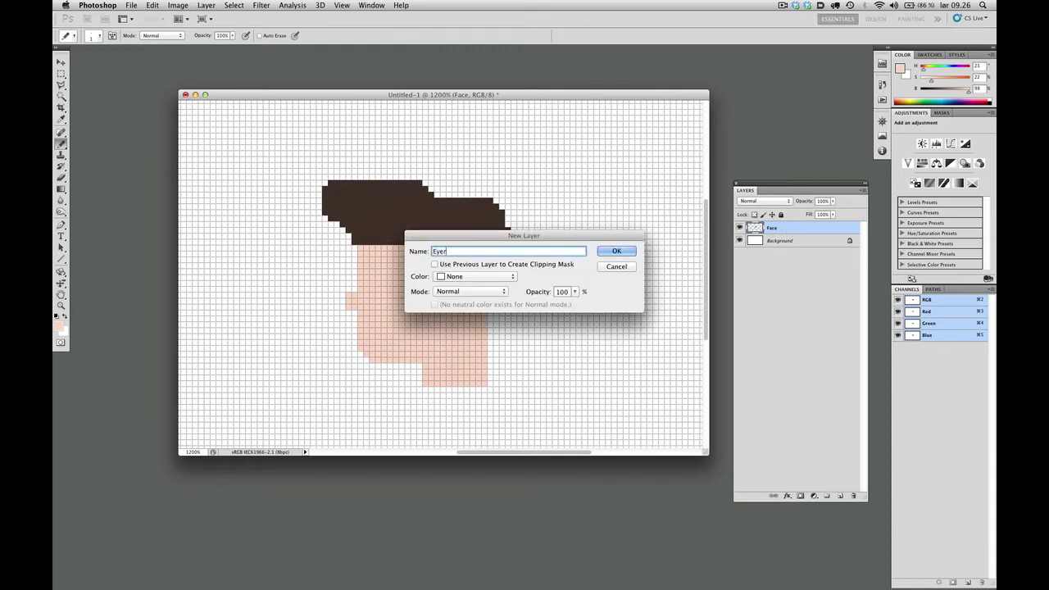
key("Return")
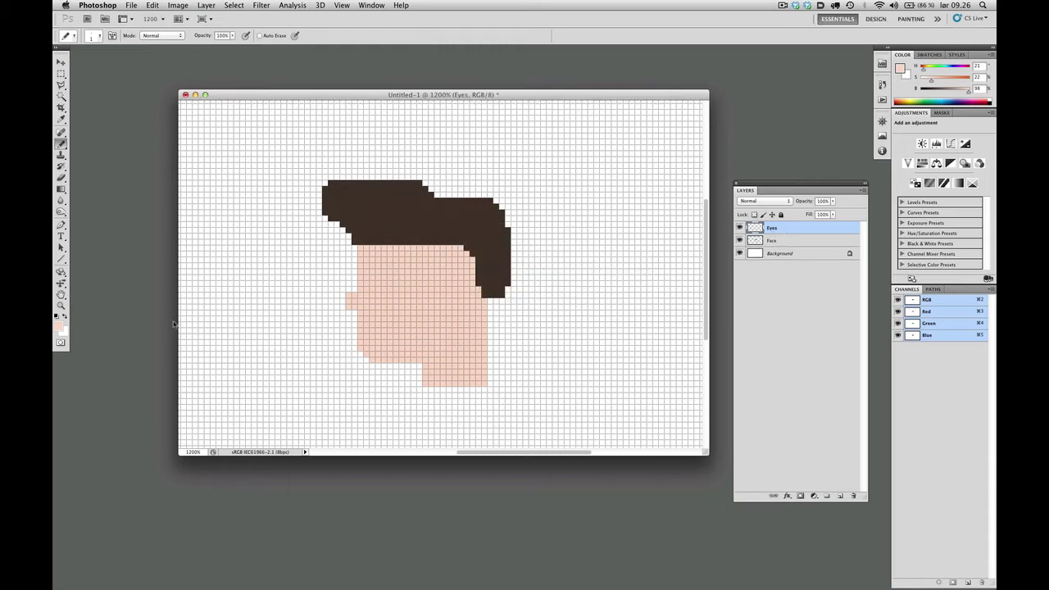
- Pencil two white eyes of 3 by 3 pixels on the Eyes layer, 4 pixels apart in the upper face
key("x")
left_click(58, 327)
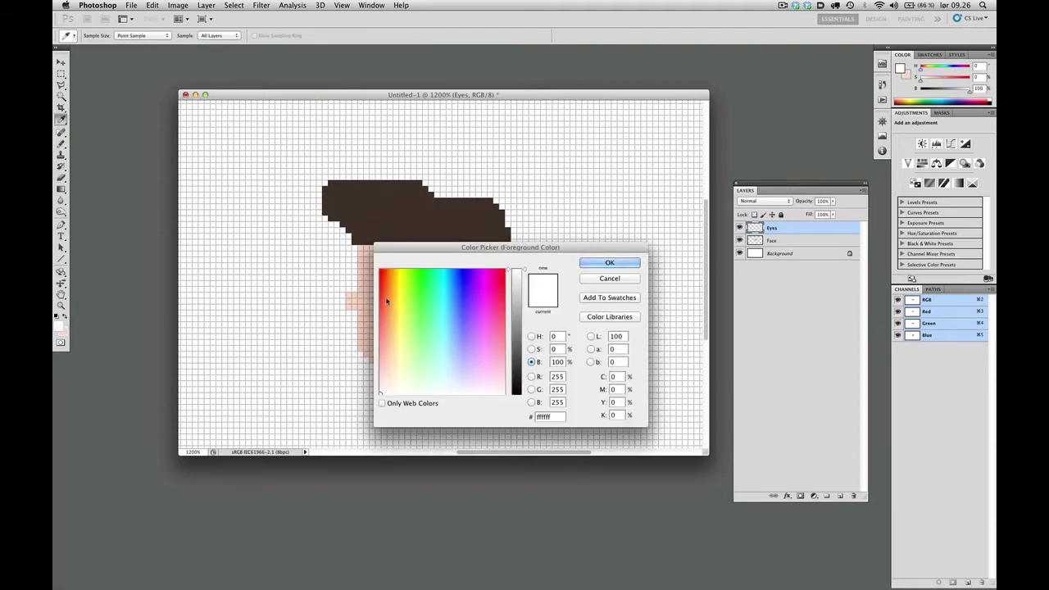
key("Escape")
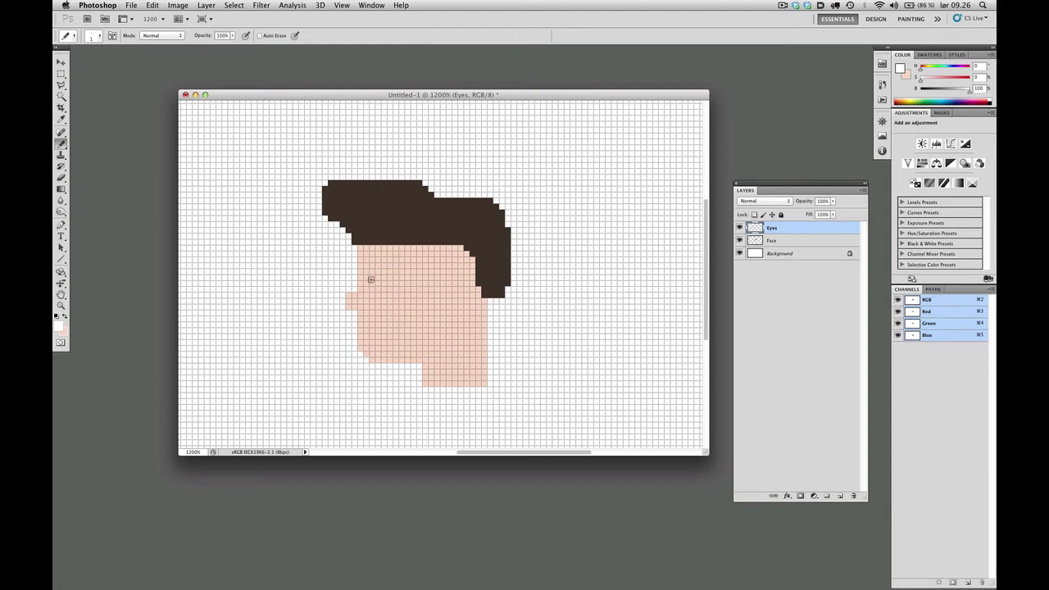
mouse_move(368, 272)
left_mouse_down()
mouse_move(379, 283)
mouse_move(418, 279)
mouse_move(409, 286)
left_mouse_up()
left_click(422, 306, "alt")
key("super+h")
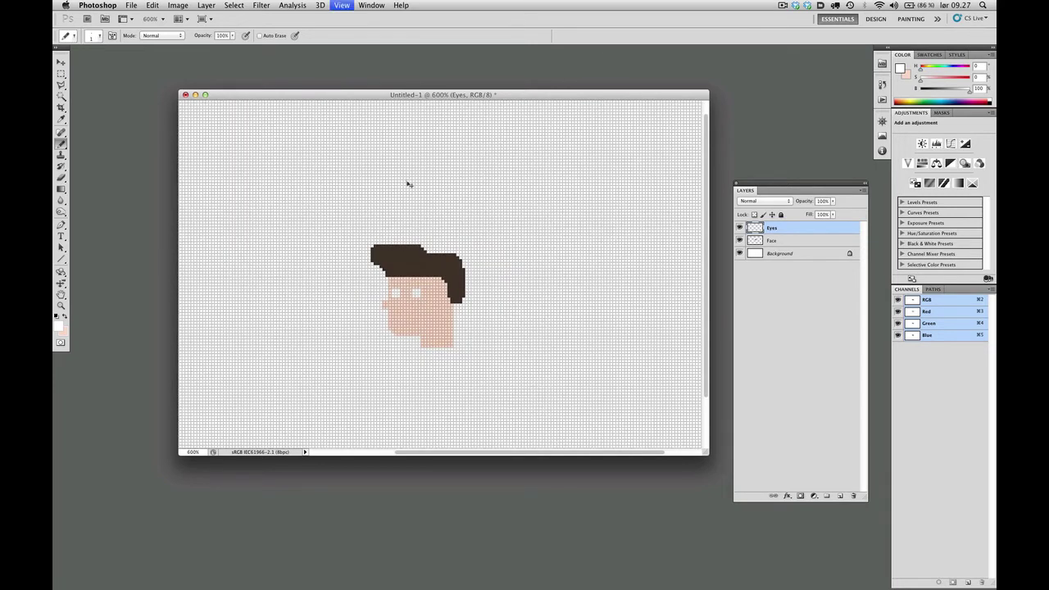
key("super+h")
left_click(414, 306)
left_click(414, 306)
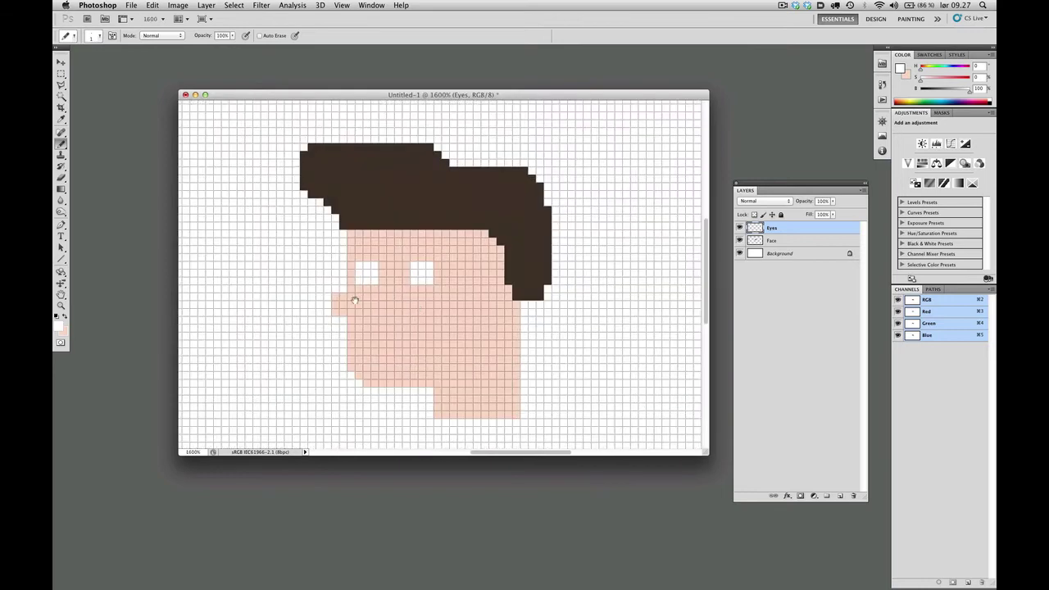
left_click_drag(322, 313, 314, 299)
key("x")
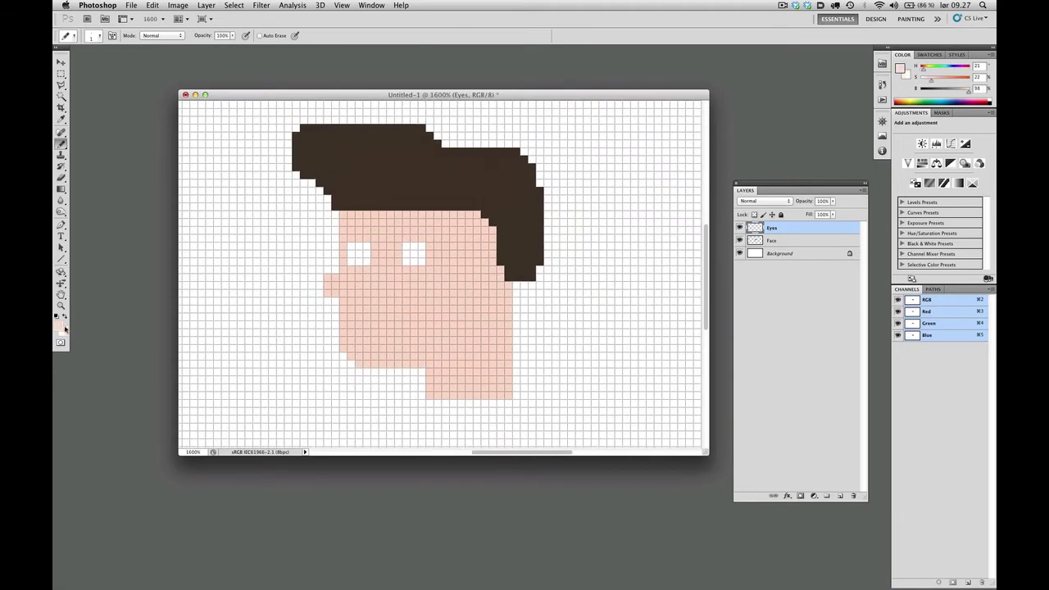
left_click(58, 324)
left_click(619, 294)
- Create a new layer named mouth above the Eyes layer
key("b")
key("super+shift+n")
type("mouth")
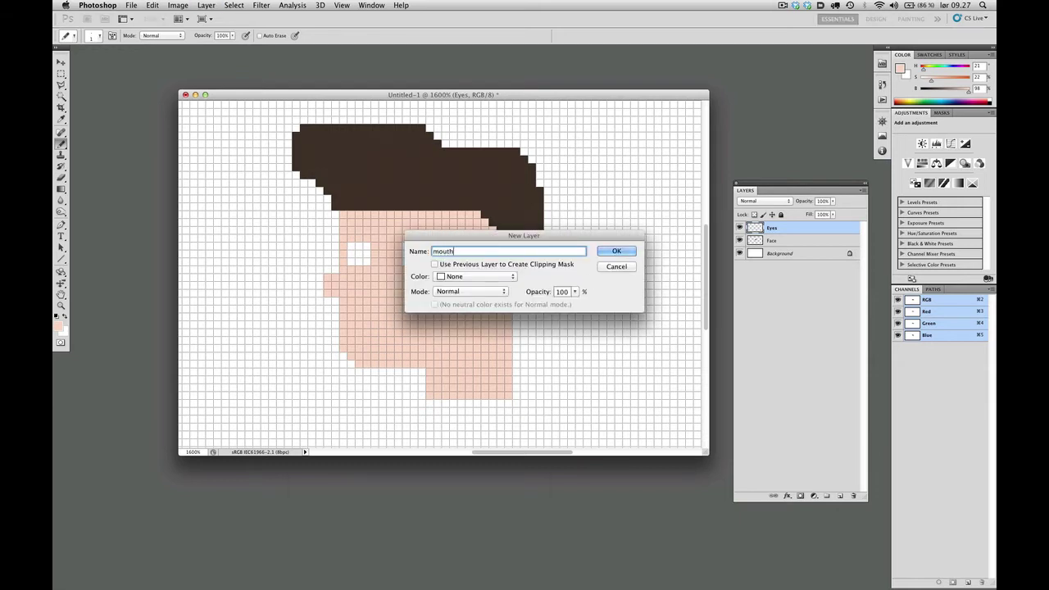
key("Return")
- Set the foreground colour to orange-red #fb4b0e
left_click(58, 327)
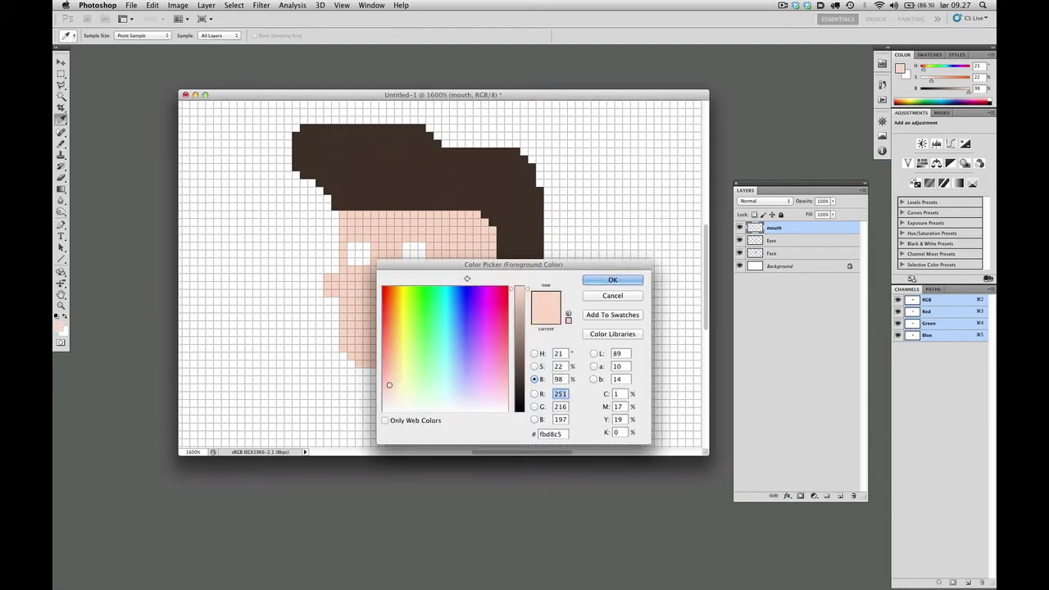
left_click_drag(390, 365, 386, 292)
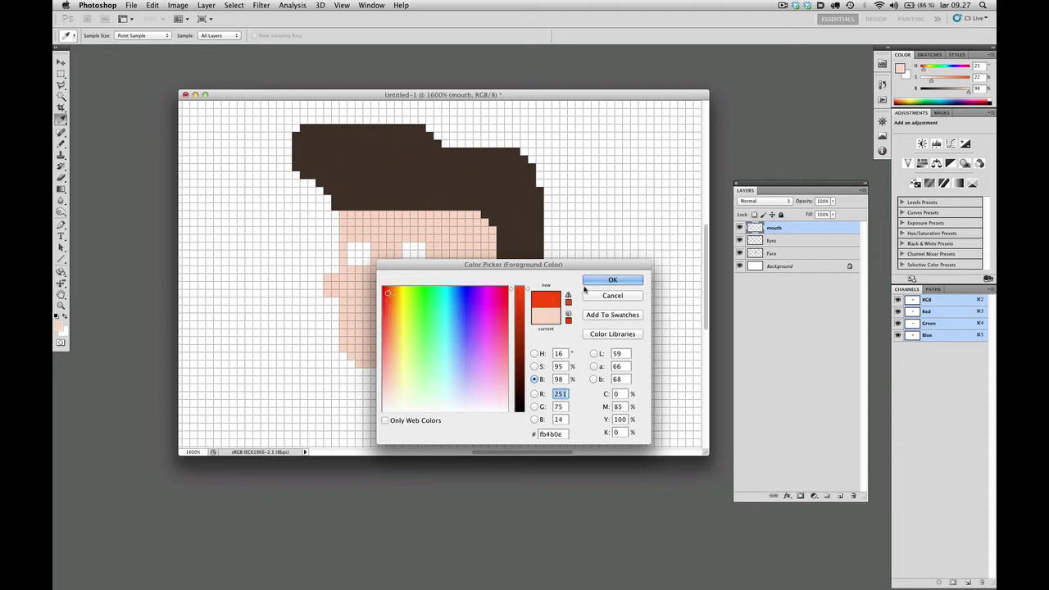
left_click(588, 282)
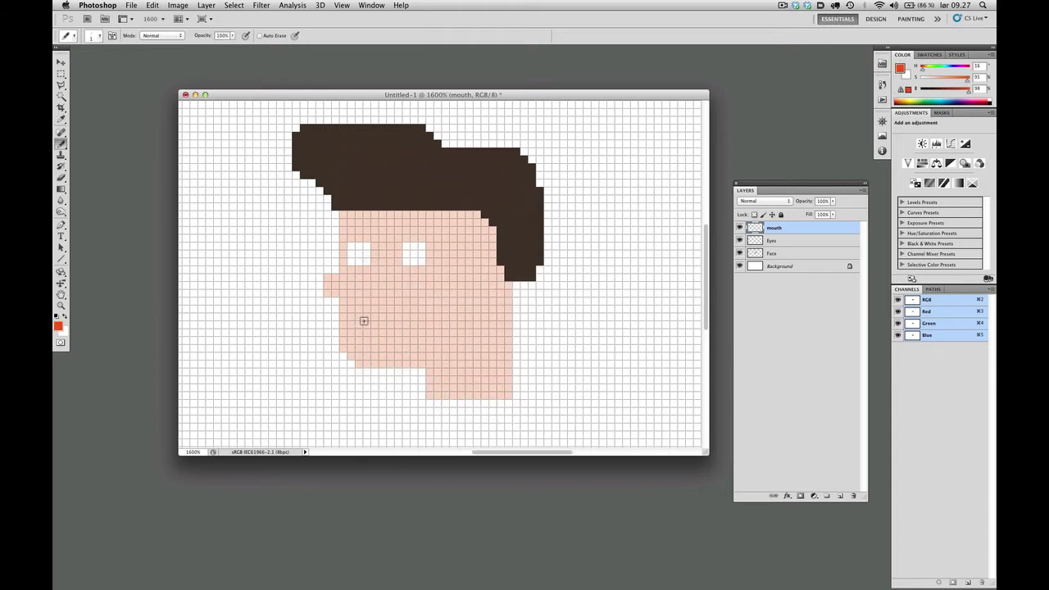
left_click(58, 326)
left_click(358, 305)
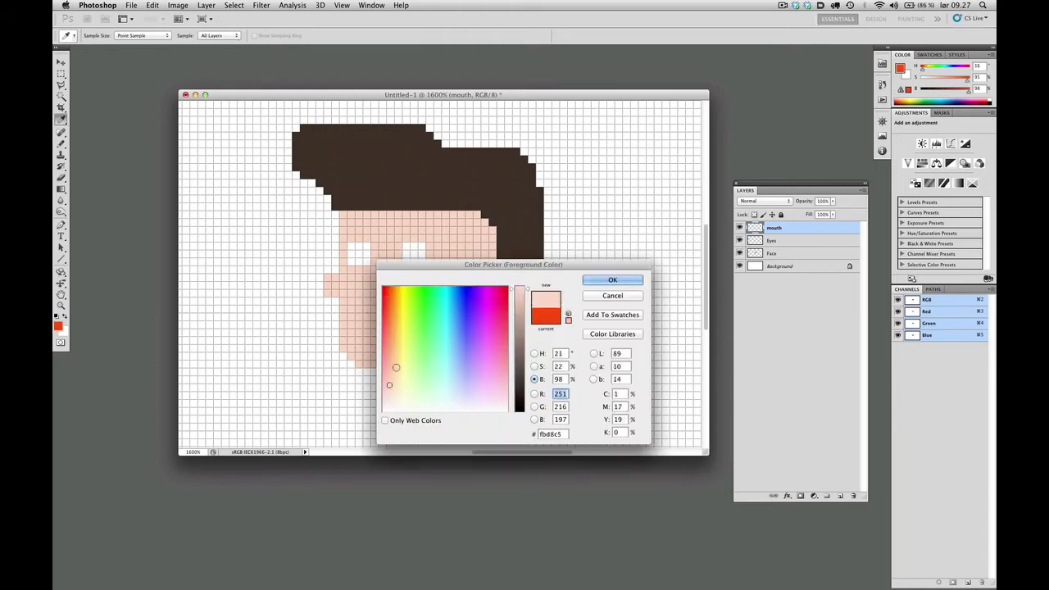
left_click_drag(396, 367, 390, 336)
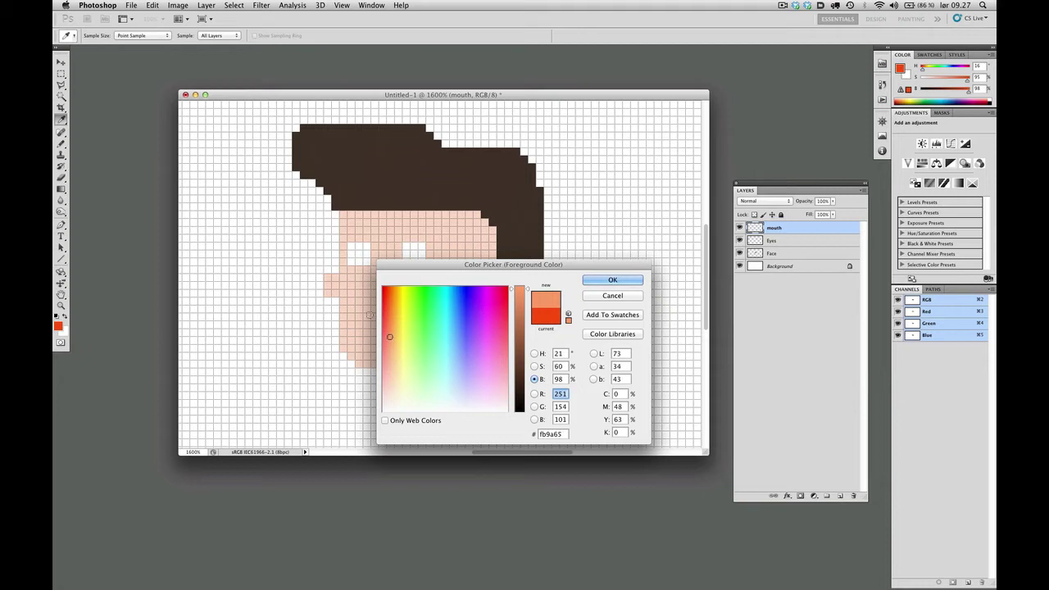
mouse_move(453, 265)
left_mouse_down()
mouse_move(611, 246)
mouse_move(581, 270)
left_mouse_up()
left_click(740, 285)
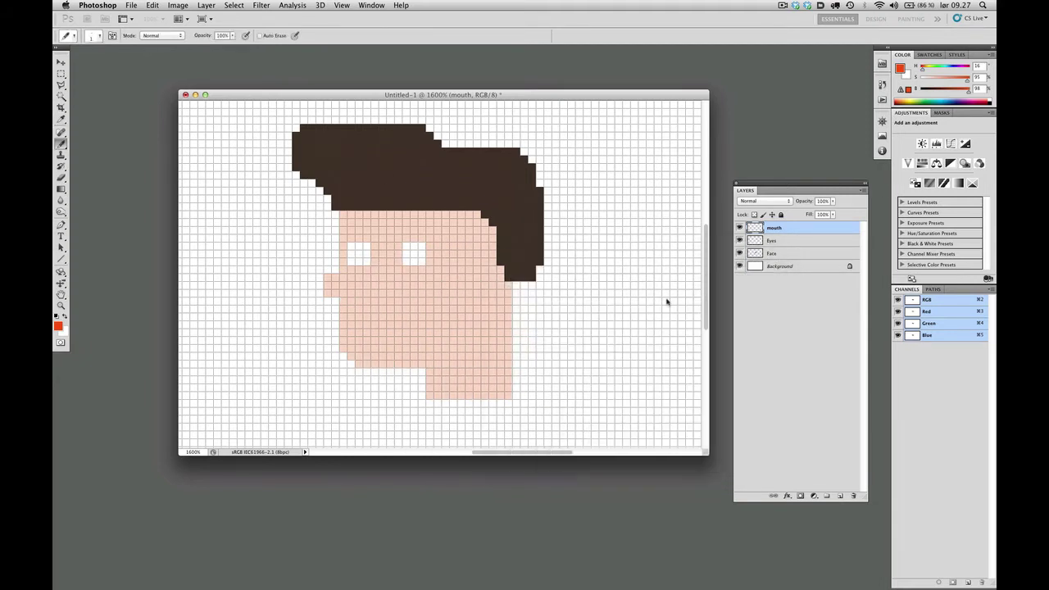
- Reset the colours to default black and pencil a horizontal mouth line 11 pixels long with one raised pixel at its right end
key("d")
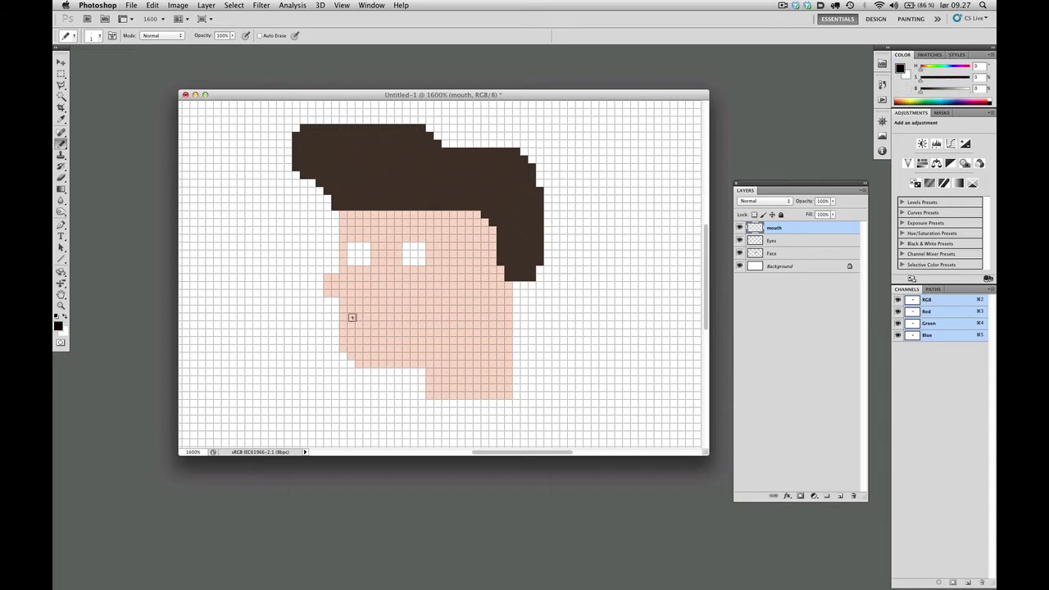
left_click_drag(352, 316, 427, 319)
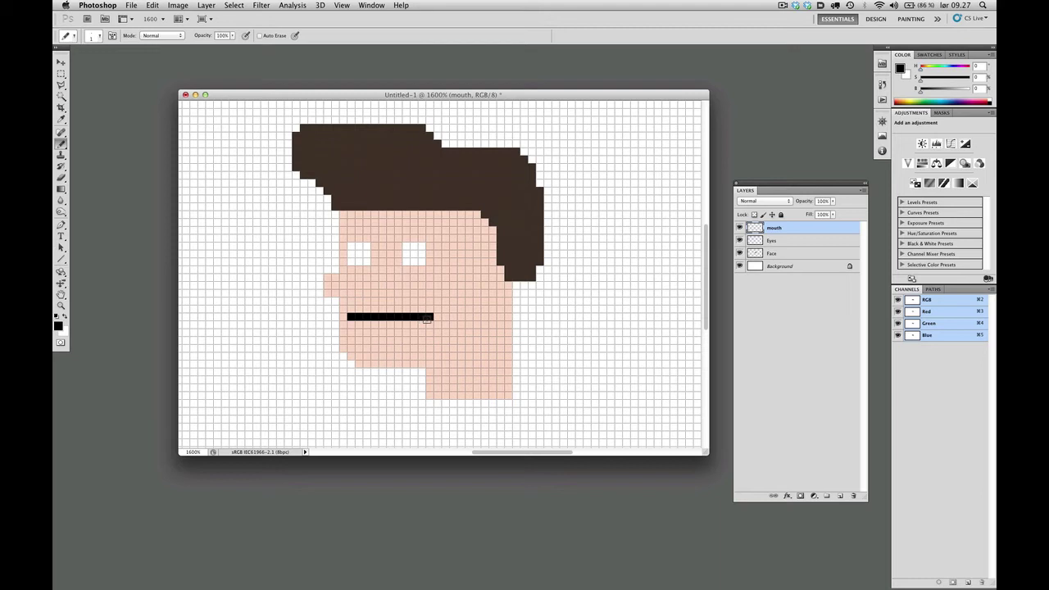
left_click(436, 309)
- Lower the mouth layer's opacity to 30% and hide the pixel grid to judge the tone
key("v")
key("2")
key("3")
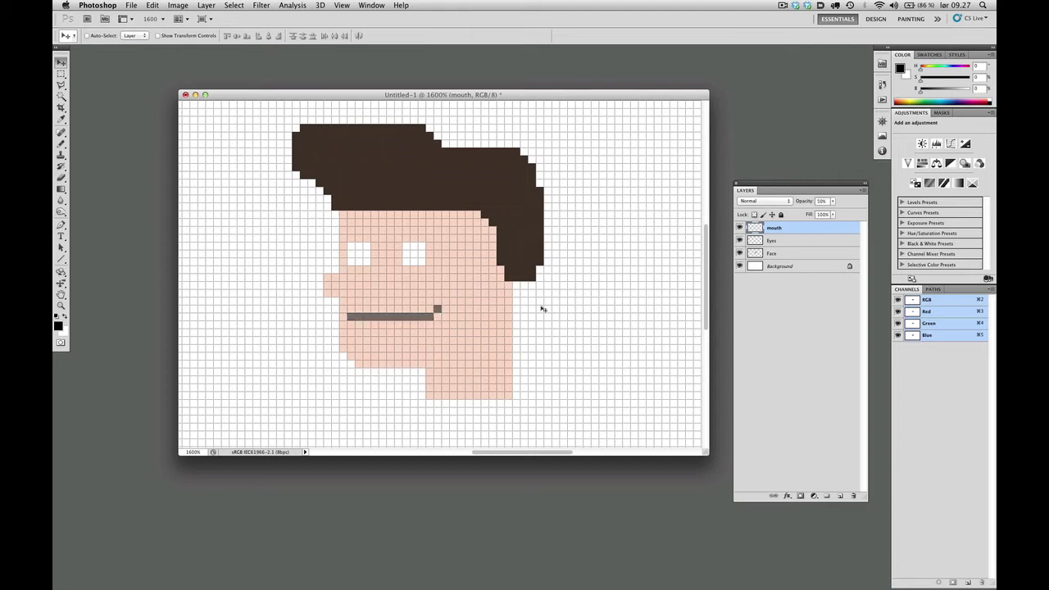
key("super+h")
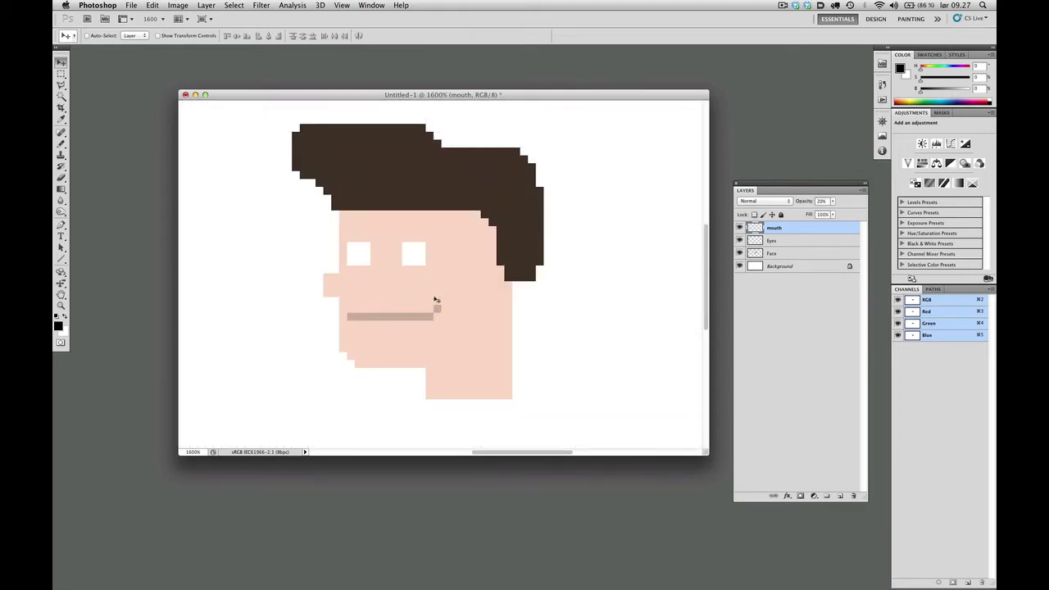
scroll(426, 319, "down", 5)
scroll(435, 298, "up", 2)
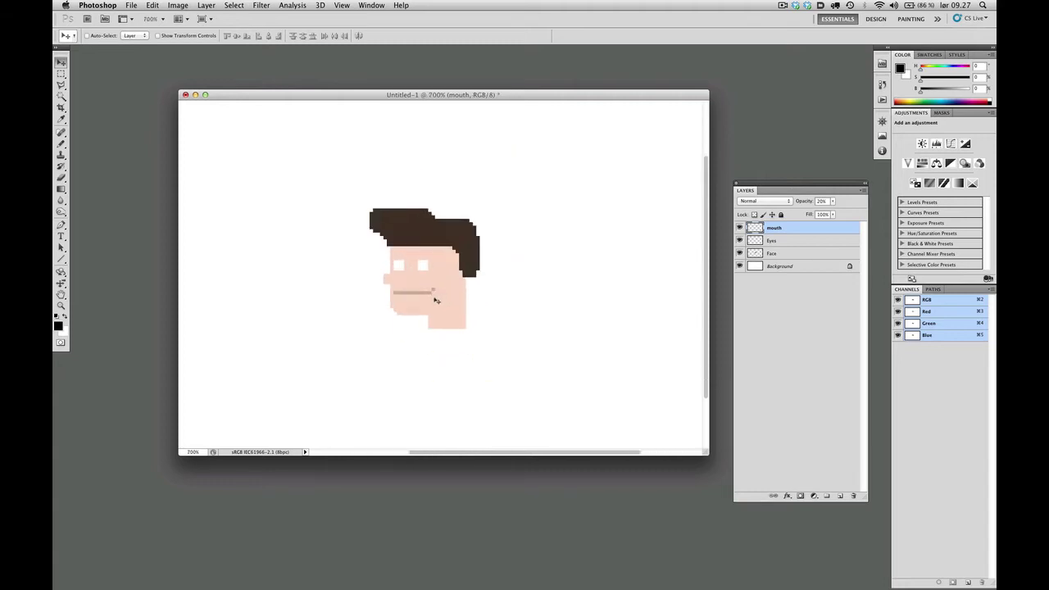
key("1")
key("3")
scroll(434, 295, "down", 3)
scroll(460, 276, "up", 4)
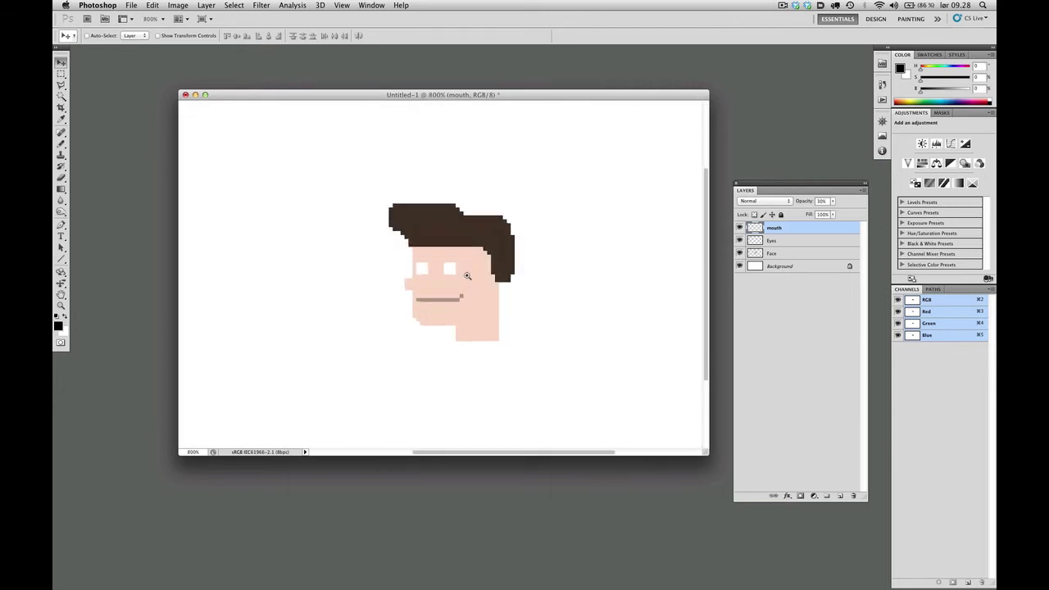
- Shorten the mouth to a 6-pixel line by erasing both ends, and pencil a raised pixel at its right end
left_click(467, 276, "super")
left_click(466, 279, "super")
left_click_drag(465, 287, 419, 291)
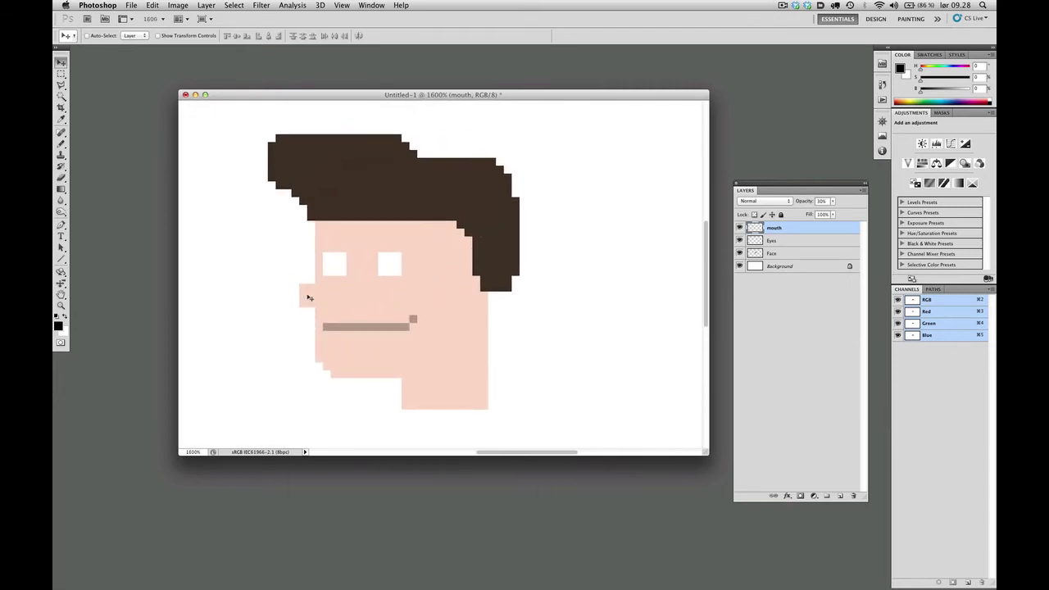
left_click(451, 315, "alt+super")
left_click(451, 315, "alt+super")
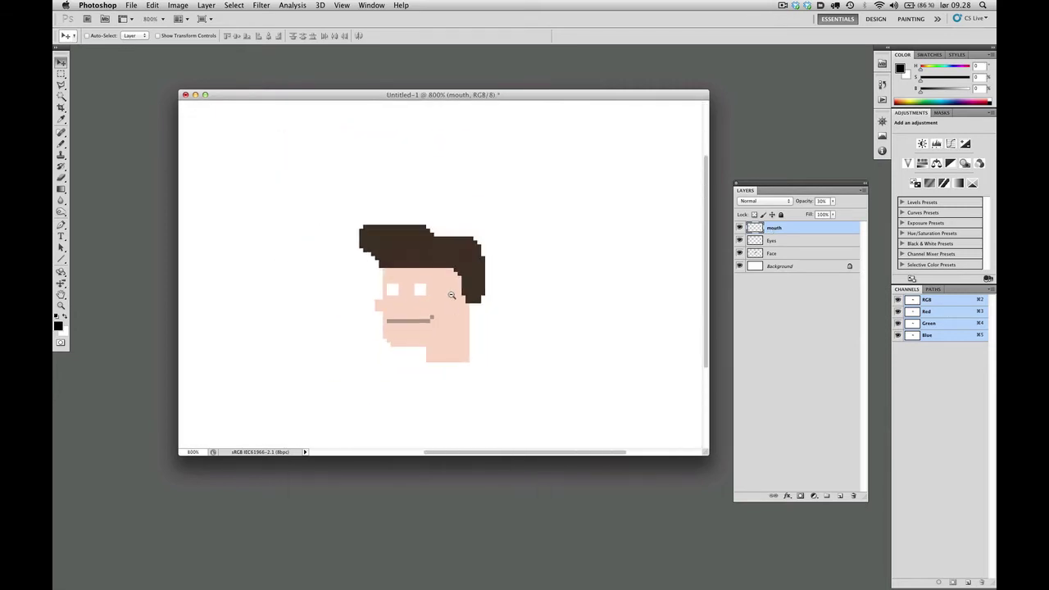
key("super+h")
scroll(437, 305, "up", 1)
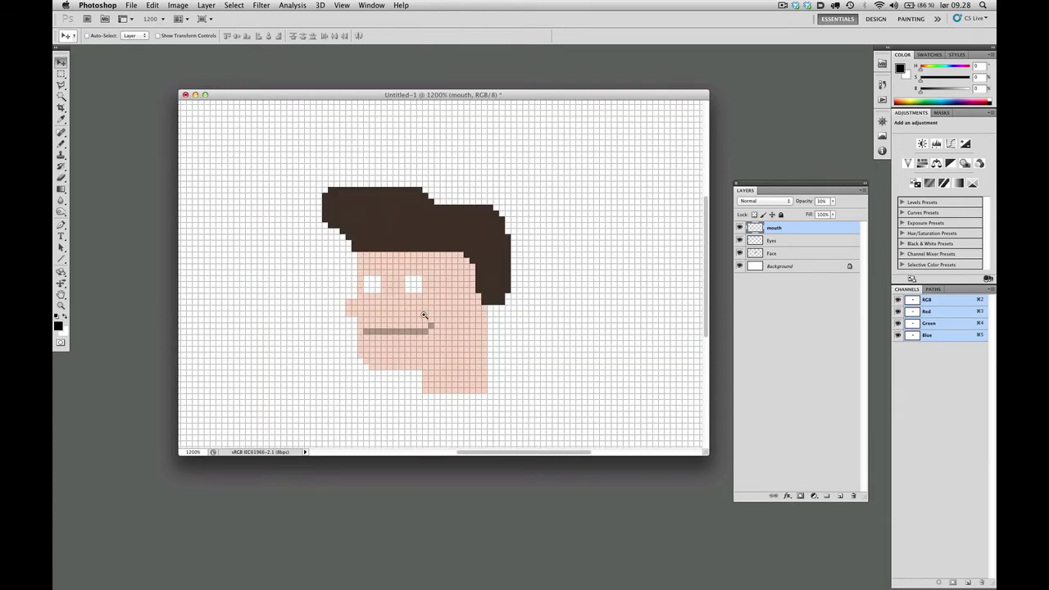
key("b")
scroll(417, 336, "up", 3)
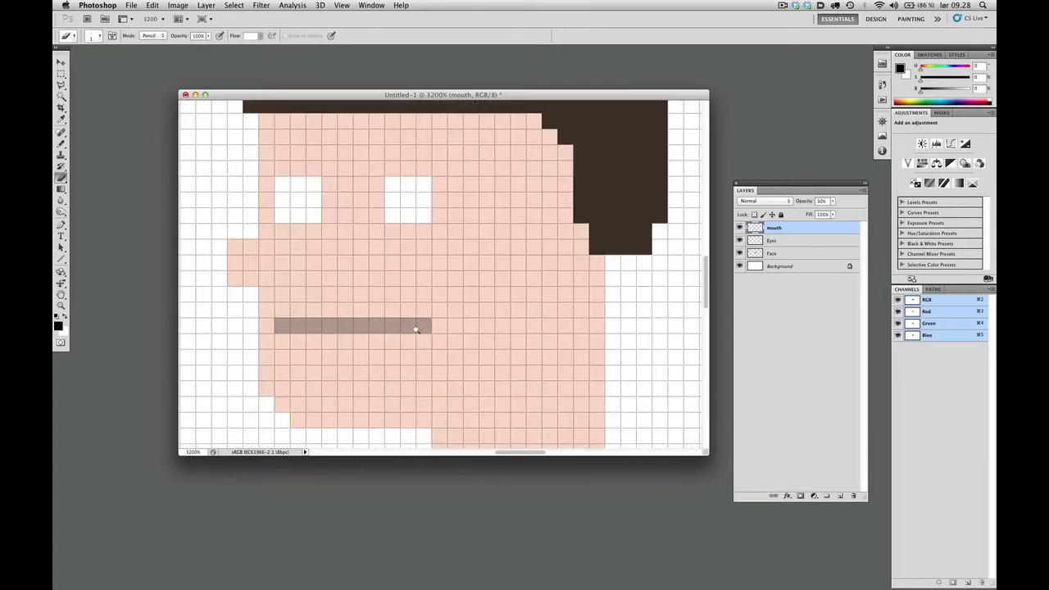
scroll(418, 326, "down", 4)
scroll(417, 328, "up", 2)
key("super+apostrophe")
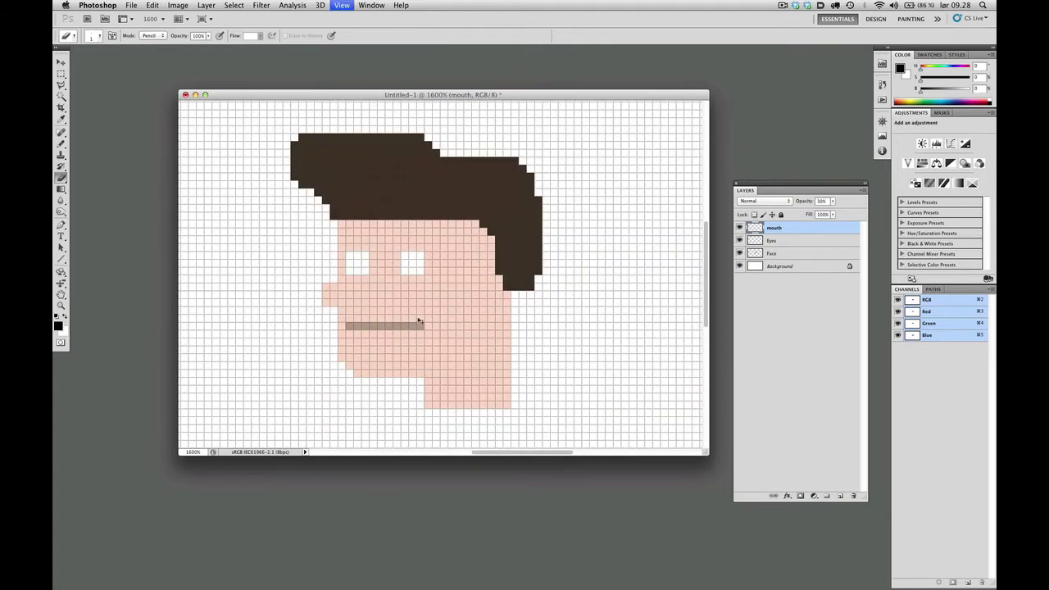
left_click_drag(413, 327, 402, 326)
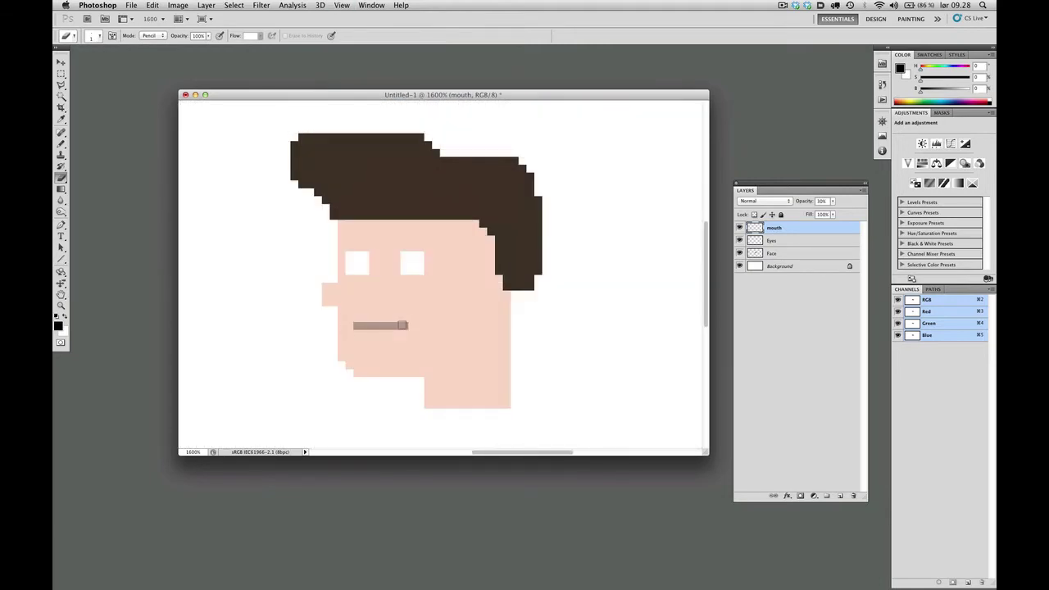
key("b")
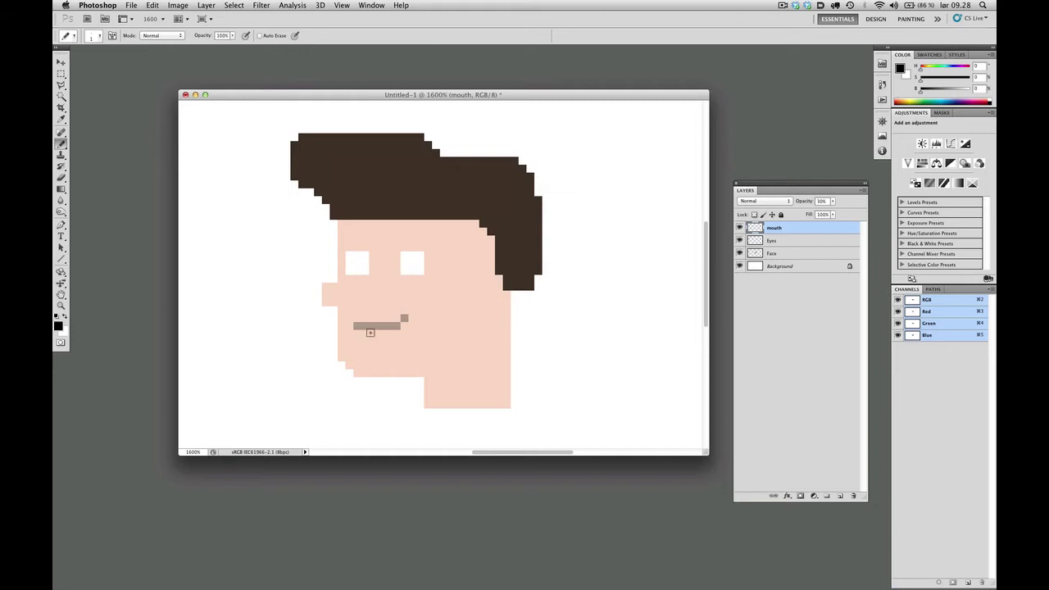
- Erase the nose from the face's left edge on the Face layer
key("e")
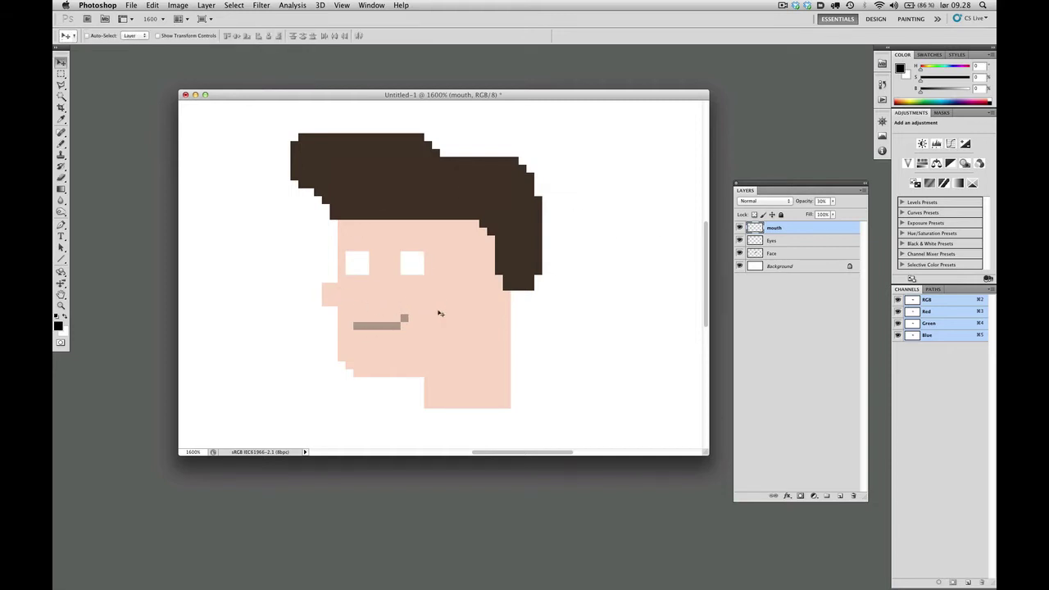
left_click(437, 313, "super")
left_click_drag(326, 287, 322, 312)
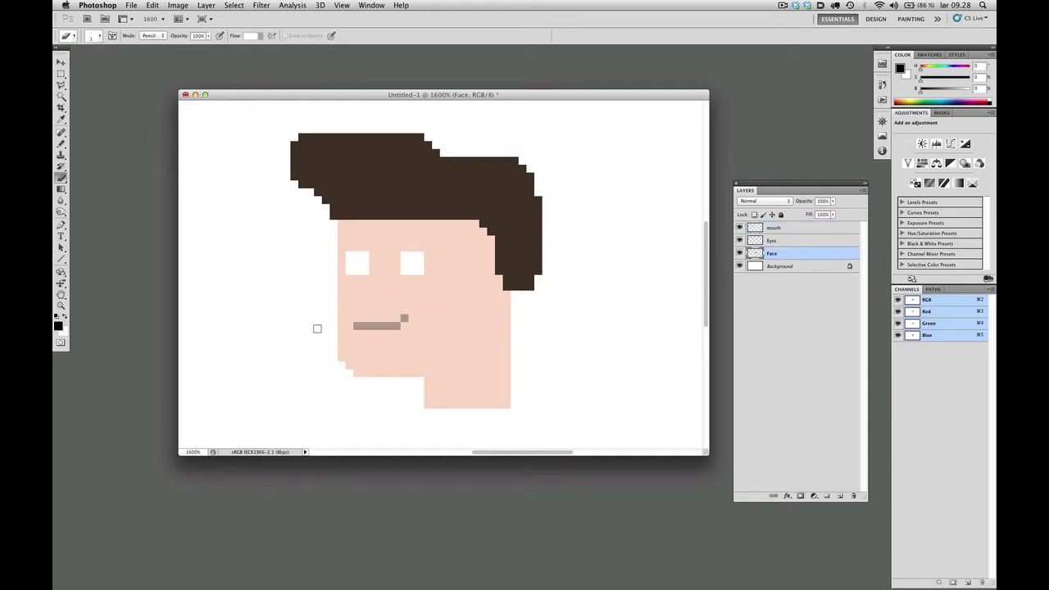
key("m")
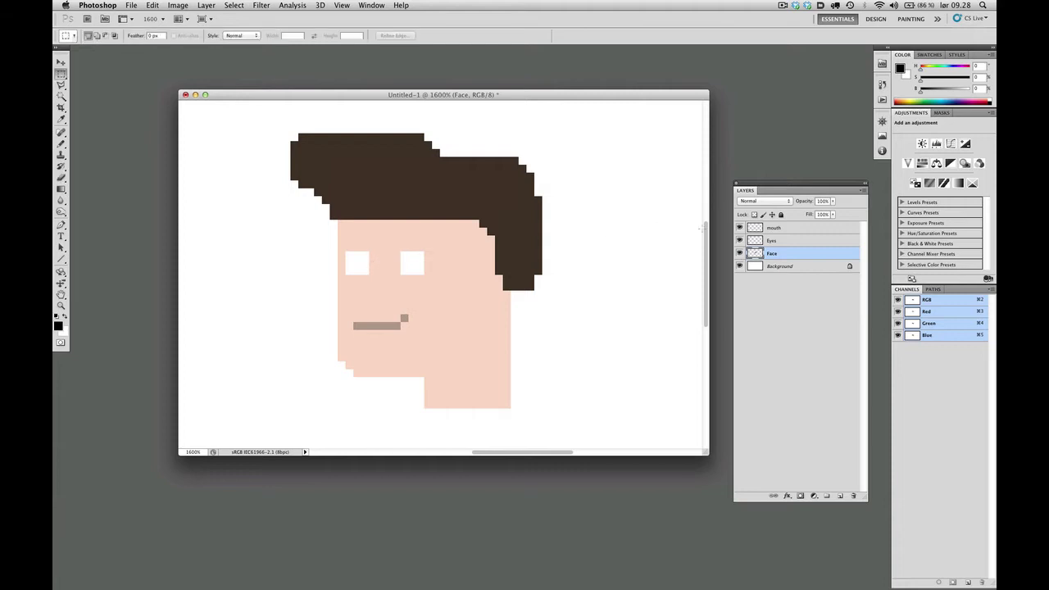
- Move the eyes 3 pixels and the mouth 4 pixels to the right to centre them on the face
key("v")
left_click_drag(410, 265, 428, 265)
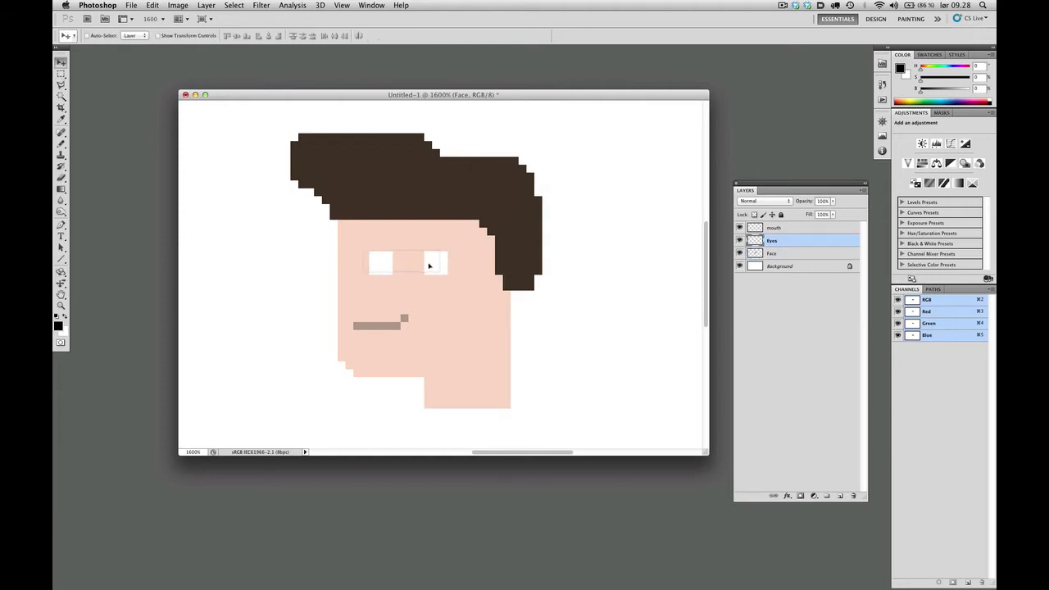
left_click_drag(394, 324, 421, 325)
- Extend the mouth line to 8 pixels on its left side and add a raised left corner pixel to form a smile
key("b")
left_click(378, 326)
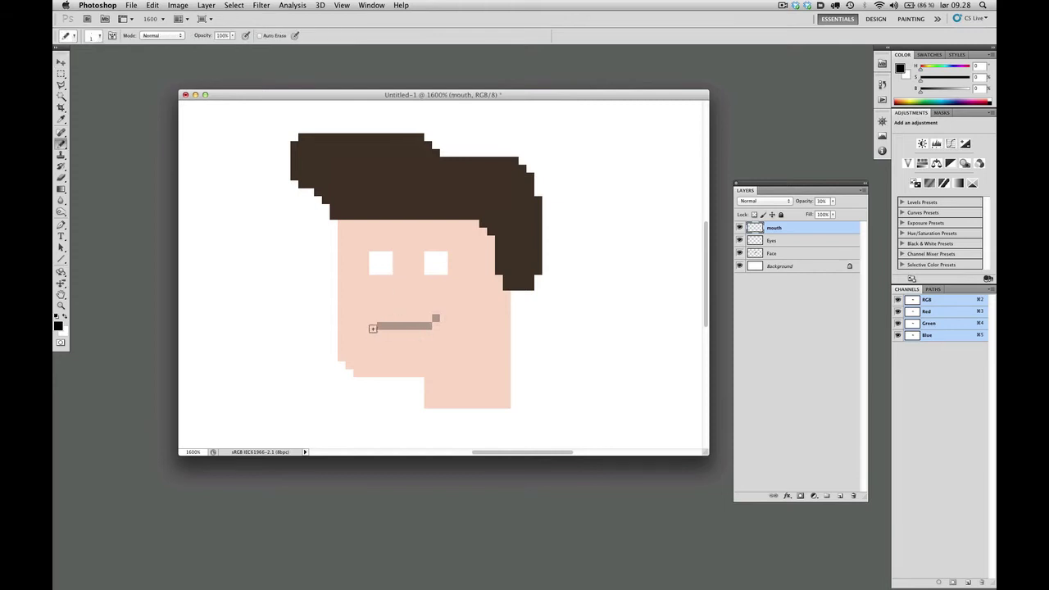
left_click(365, 318)
scroll(429, 315, "down", 3)
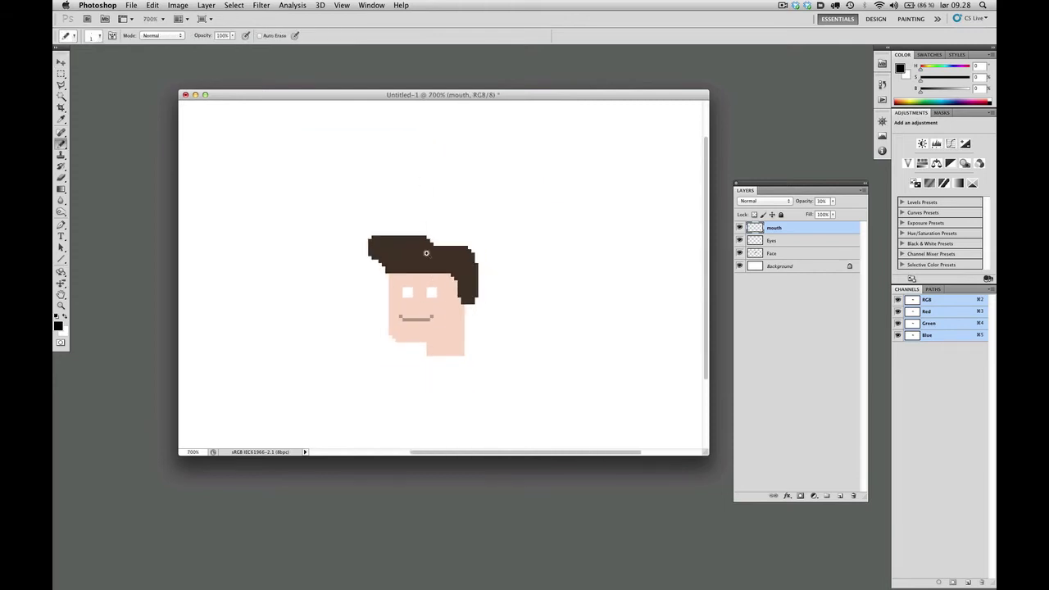
left_click(420, 292)
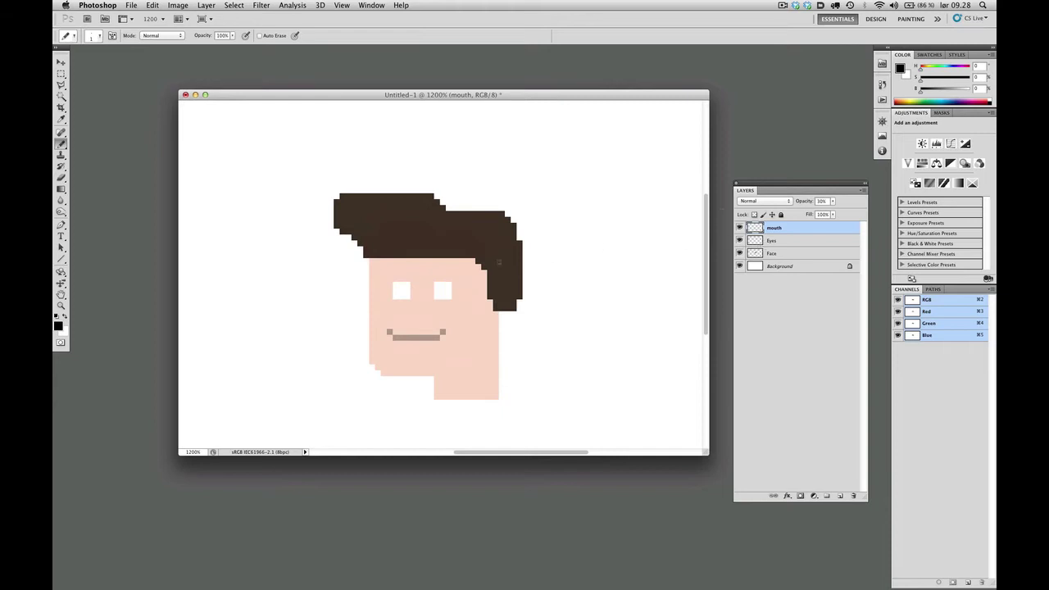
- Sample the dark brown hair colour and pencil a sideburn 2 pixels wide down the face's left edge on the Face layer
left_click(771, 254)
key("v")
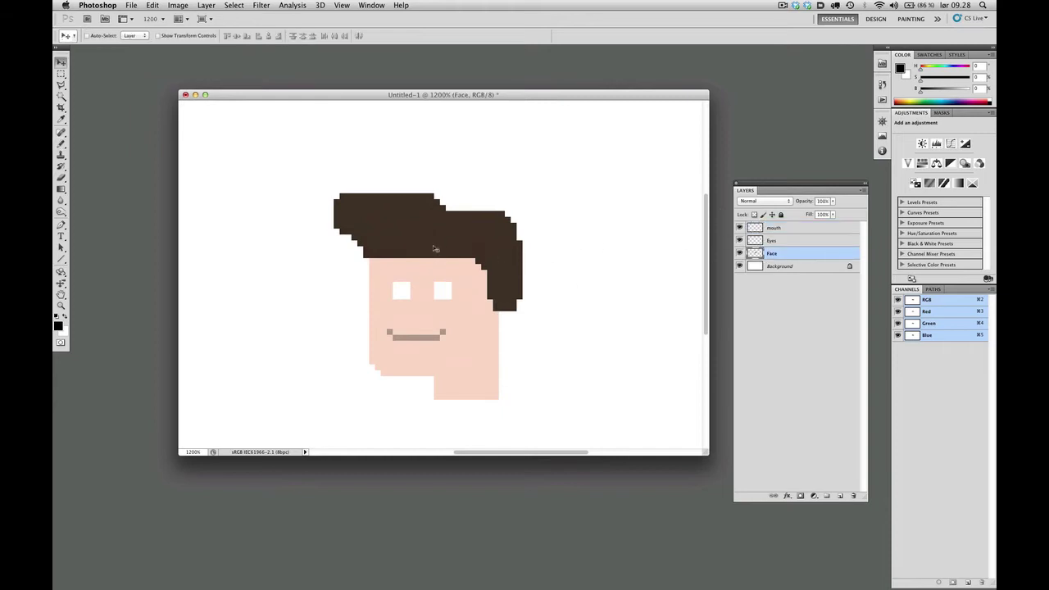
key("b")
left_click(419, 238, "alt")
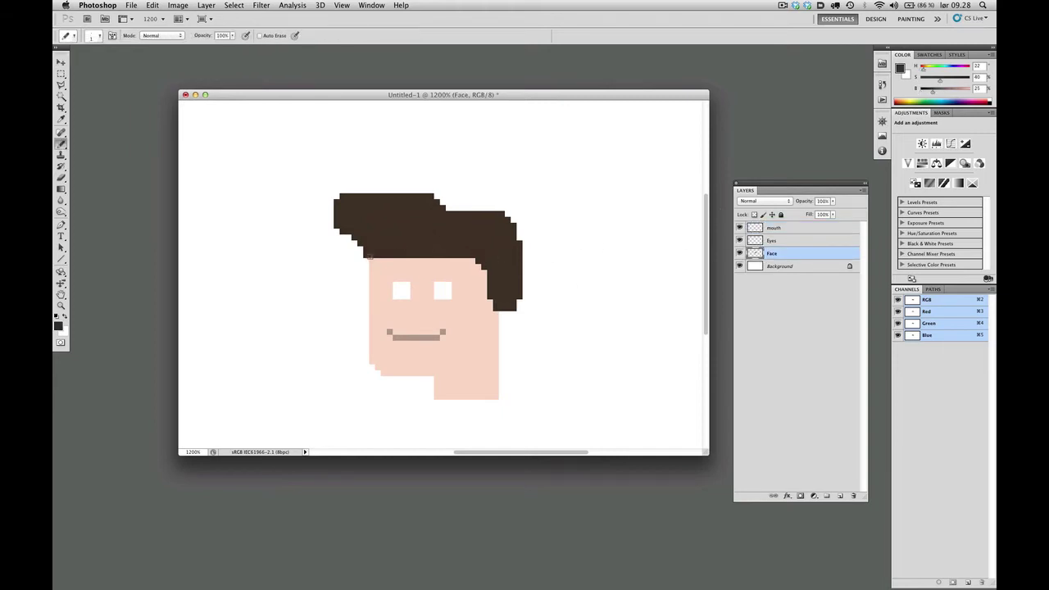
mouse_move(367, 259)
left_mouse_down()
mouse_move(366, 297)
mouse_move(361, 246)
left_mouse_up()
left_click(366, 302)
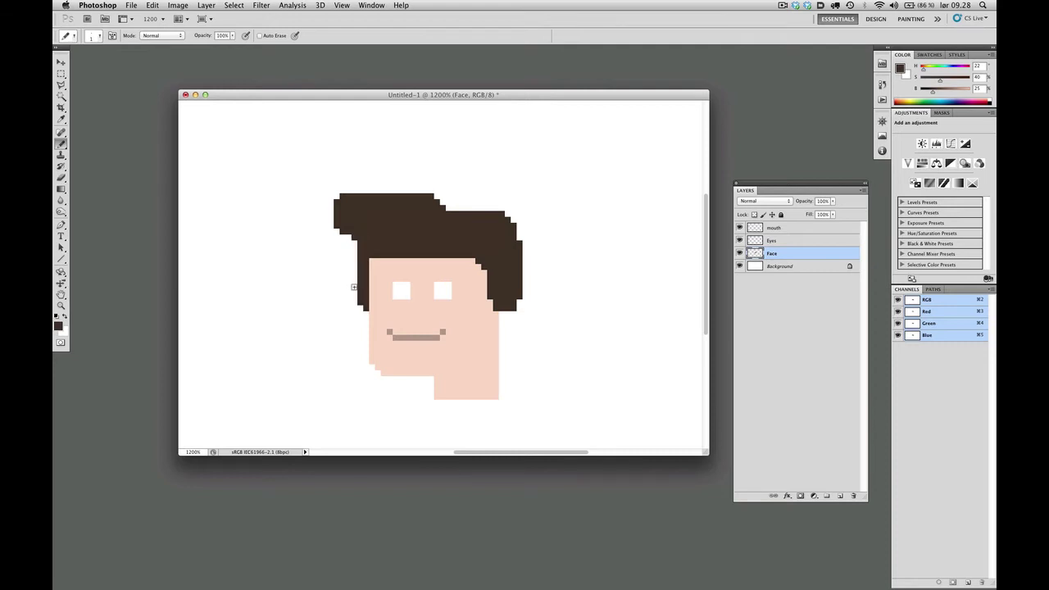
- Pencil one more pixel column down the outer left edge of the dark brown hair on the Face layer
left_click_drag(354, 290, 354, 244)
scroll(409, 268, "down", 6)
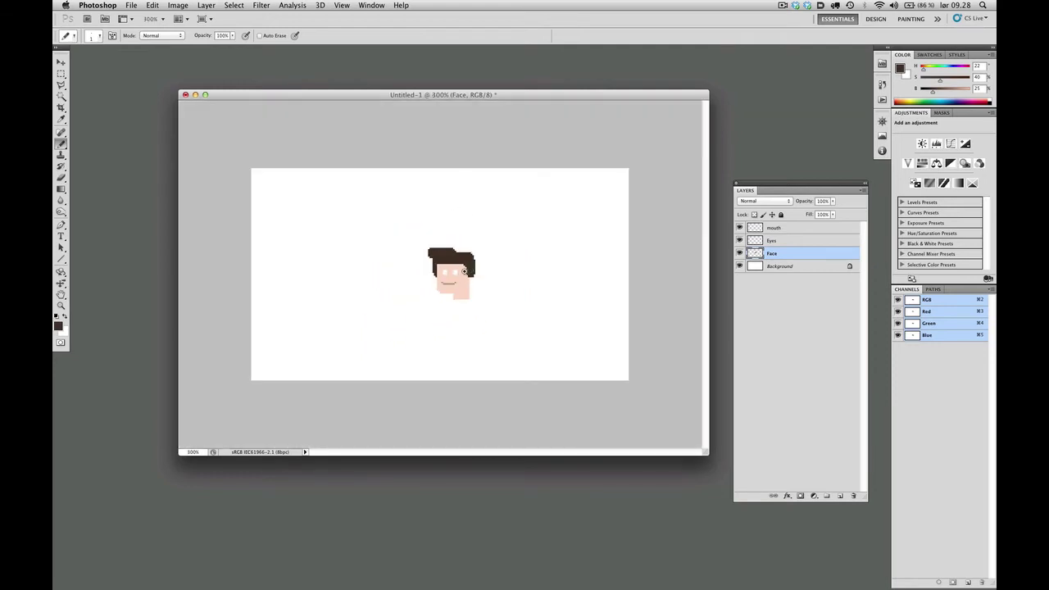
- Erase the raised quiff from the hair's upper left, leaving a flat top with a stepped left corner
scroll(464, 270, "up", 4)
key("e")
scroll(443, 246, "up", 2)
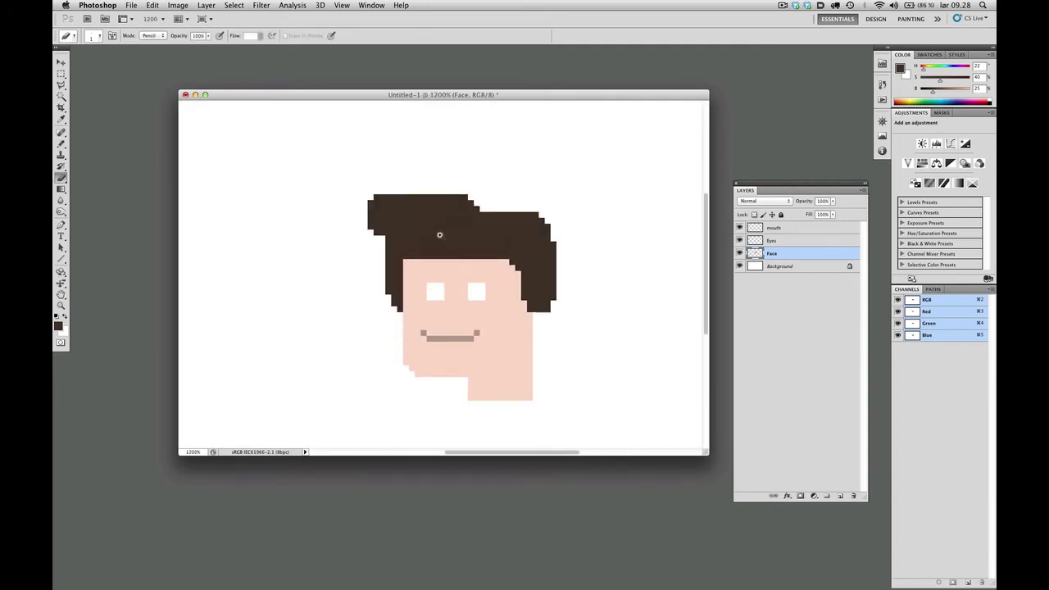
mouse_move(383, 209)
left_mouse_down()
mouse_move(387, 197)
mouse_move(413, 196)
left_mouse_up()
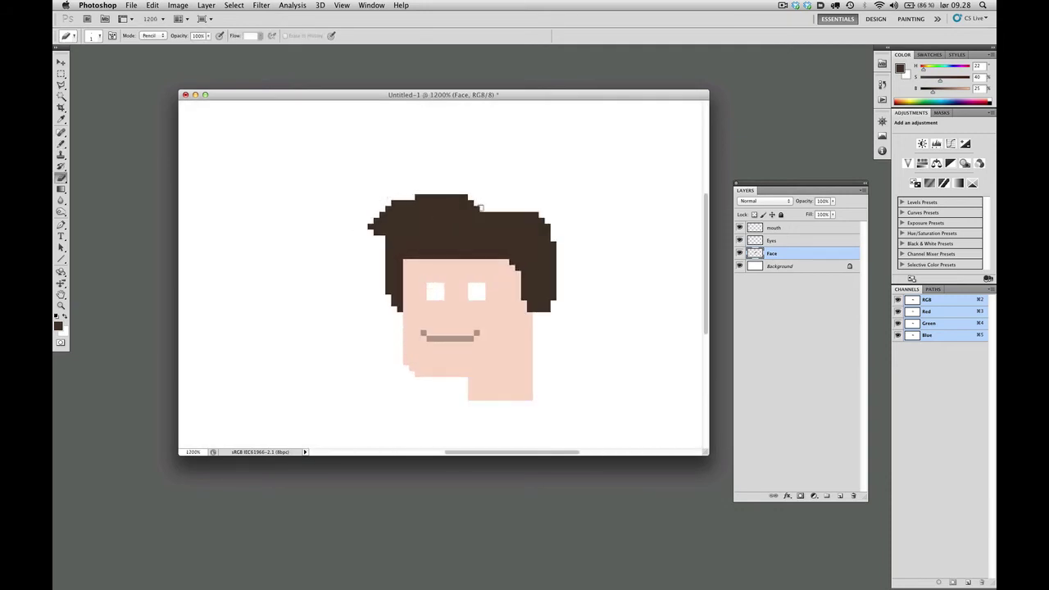
mouse_move(481, 208)
left_mouse_down()
mouse_move(422, 205)
mouse_move(477, 203)
mouse_move(474, 195)
mouse_move(380, 231)
left_mouse_up()
left_click(389, 220)
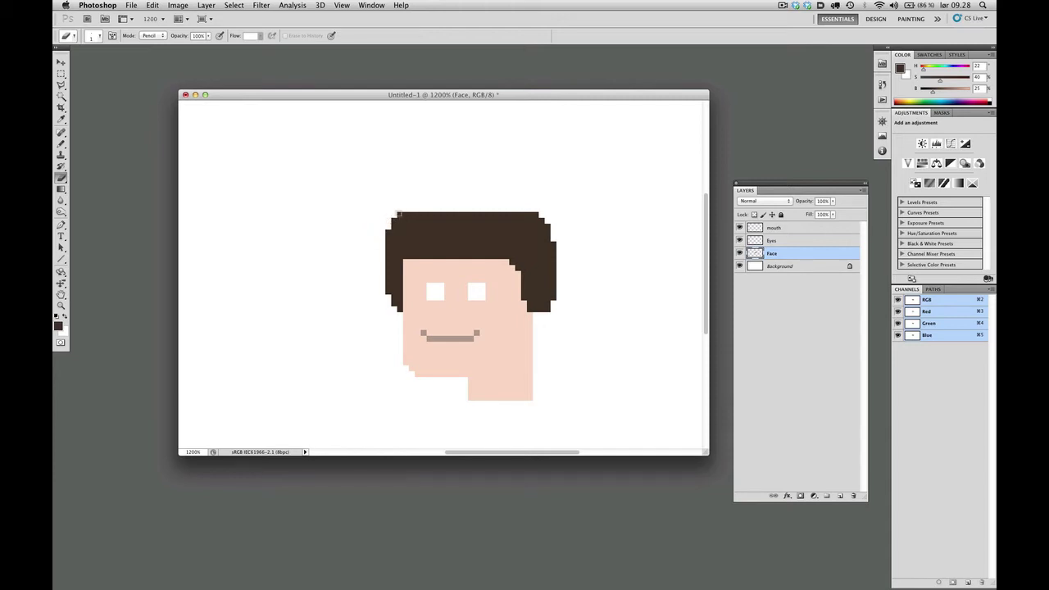
- Pencil a one-pixel row along the top of the hair and a one-pixel column down its left side for a rounder outline
key("b")
left_click_drag(419, 209, 518, 207)
left_click_drag(382, 282, 382, 238)
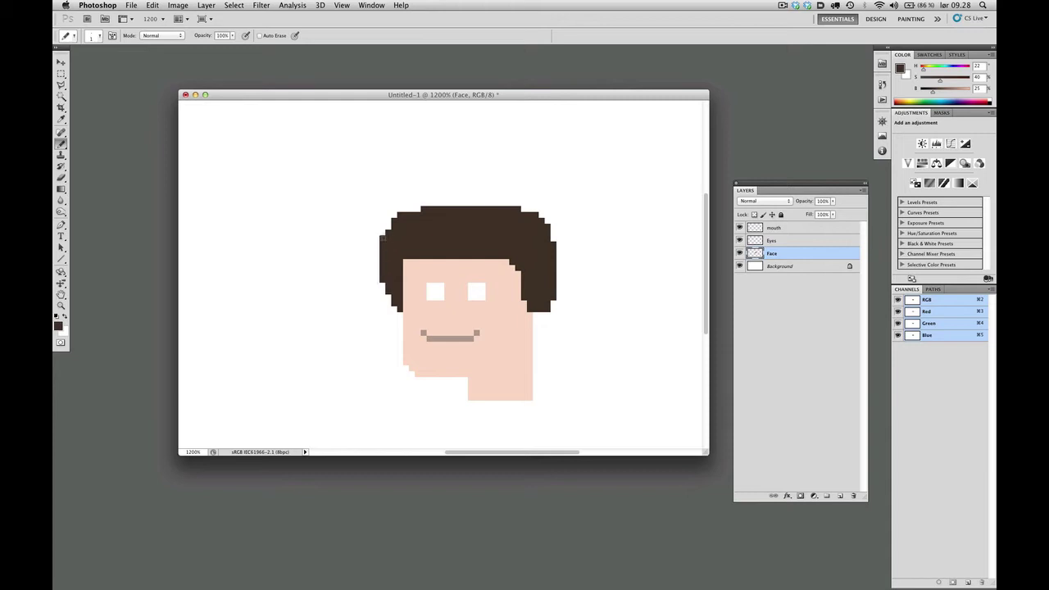
scroll(504, 277, "down", 4)
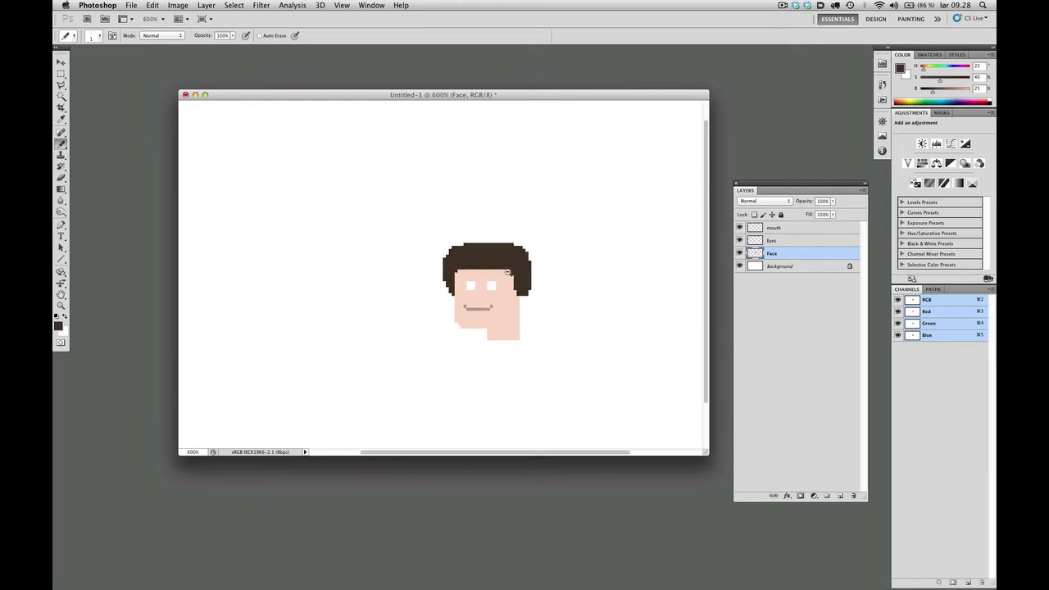
scroll(512, 273, "up", 5)
scroll(468, 281, "down", 3)
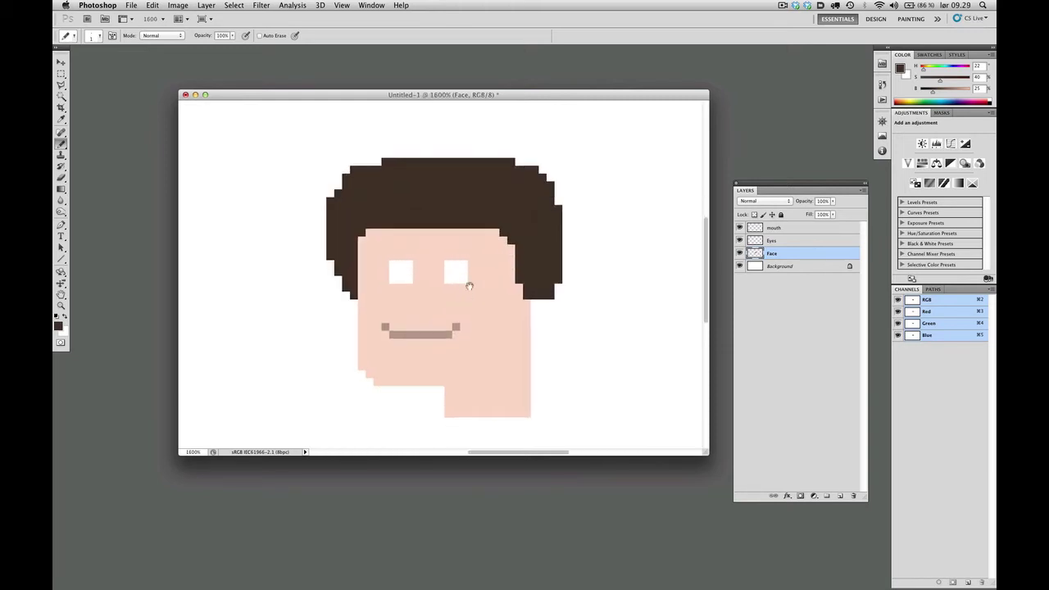
- Delete the old mouth layer and create a new layer named Mouth above the Eyes layer
key("v")
left_click(442, 308, "super")
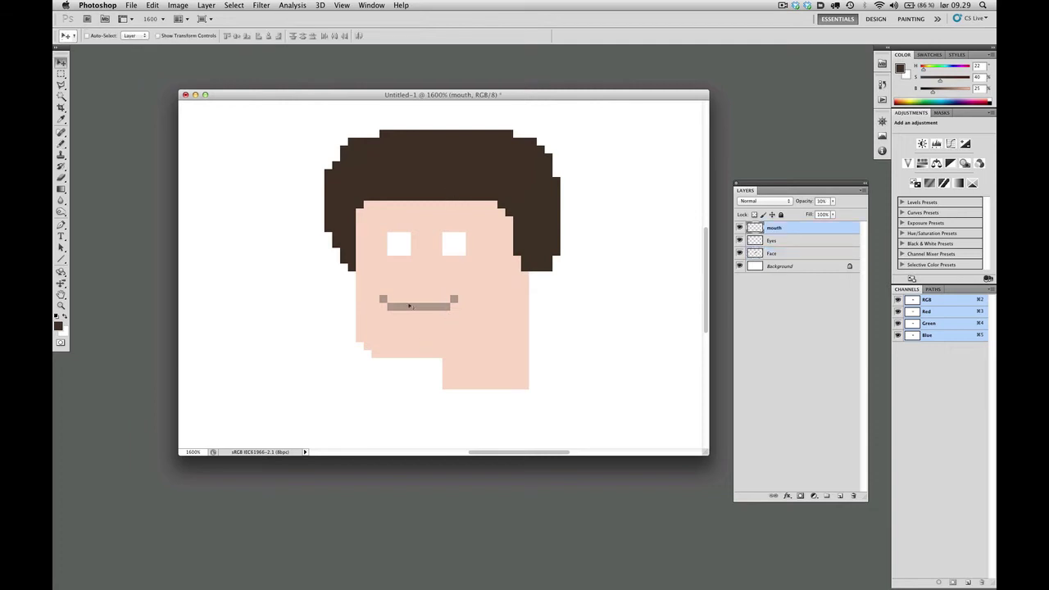
key("BackSpace")
key("b")
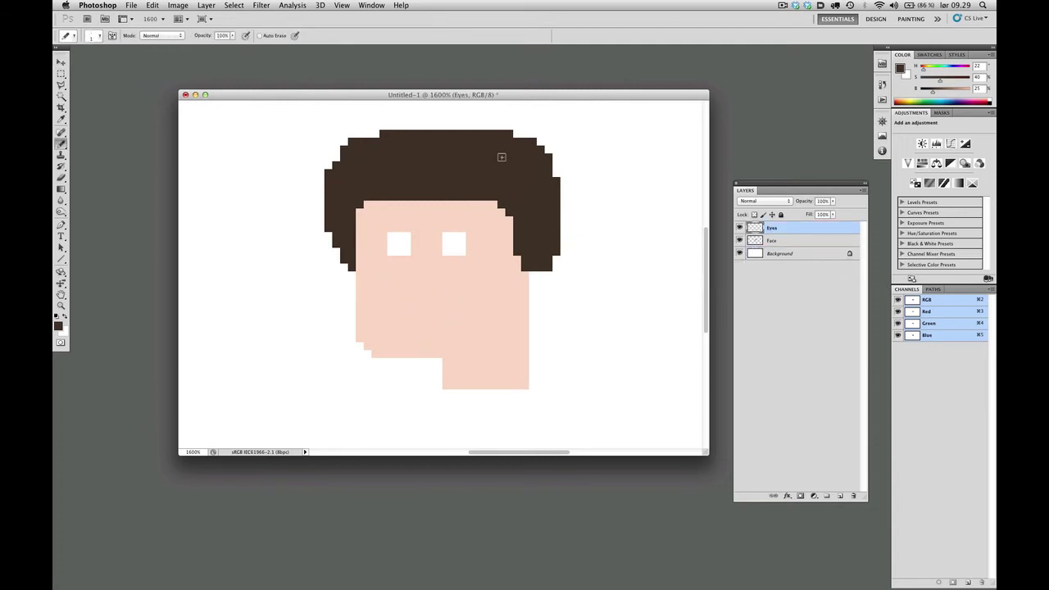
key("super+shift+n")
type("Mouth")
key("Return")
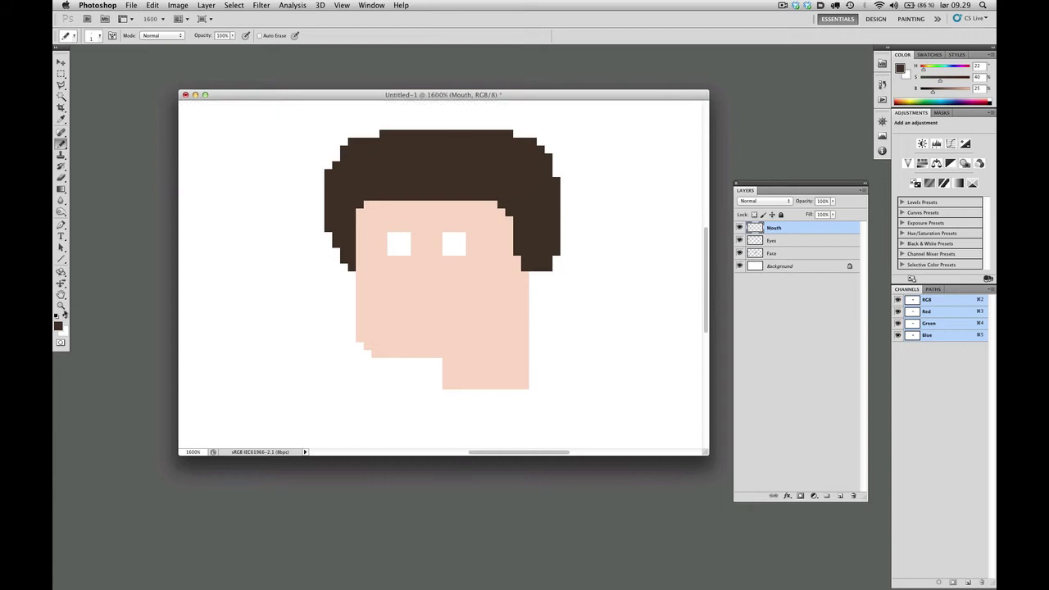
- Set the drawing colour to coral red #fb7c62, starting from the sampled skin tone
left_click(60, 325)
left_click(417, 277)
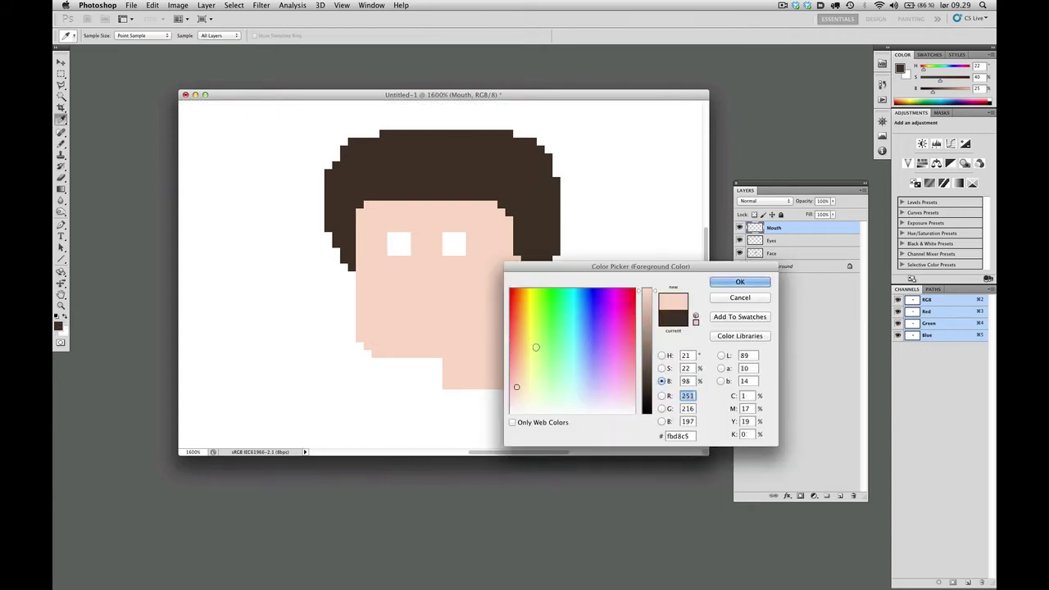
mouse_move(523, 338)
left_mouse_down()
mouse_move(514, 328)
mouse_move(513, 337)
left_mouse_up()
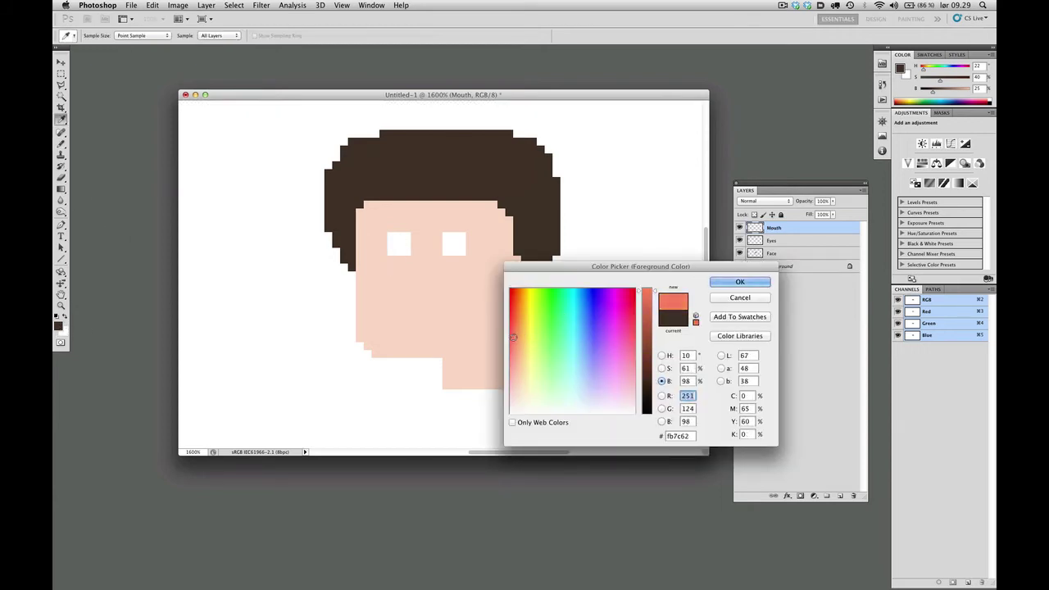
left_click(740, 281)
left_click(399, 314)
left_click_drag(412, 313, 463, 307)
key("super+z")
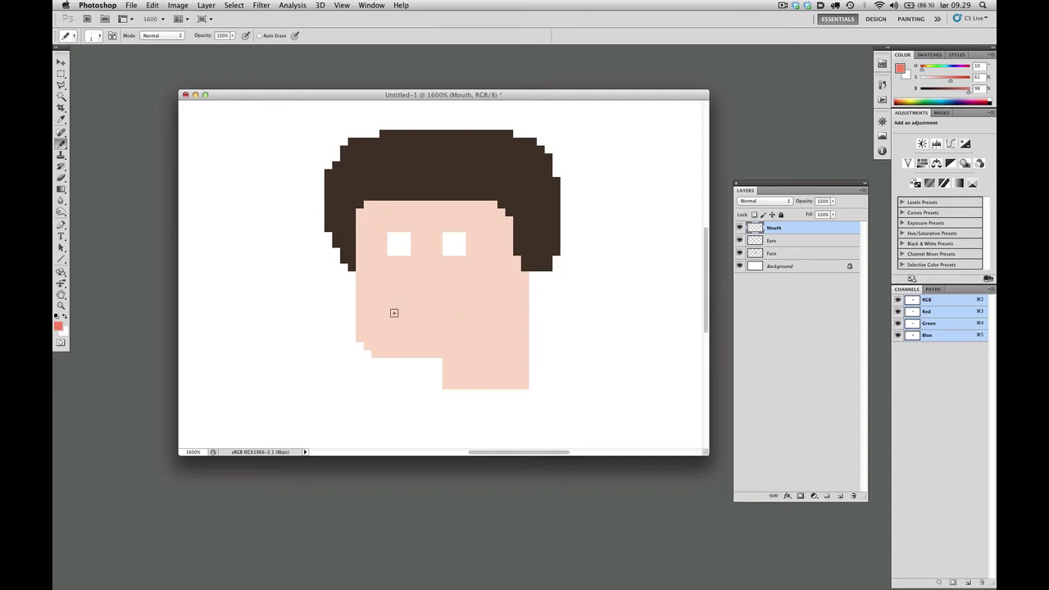
- Pencil coral lips on the Mouth layer: a 9-pixel middle row, a 5-pixel row above and a 3-pixel row below
mouse_move(392, 306)
left_mouse_down()
mouse_move(452, 305)
mouse_move(425, 300)
mouse_move(437, 300)
mouse_move(430, 313)
left_mouse_up()
left_click(463, 334, "alt")
left_click(463, 333, "alt")
left_click(462, 333, "alt")
left_click(464, 330, "alt")
left_click(464, 327, "alt")
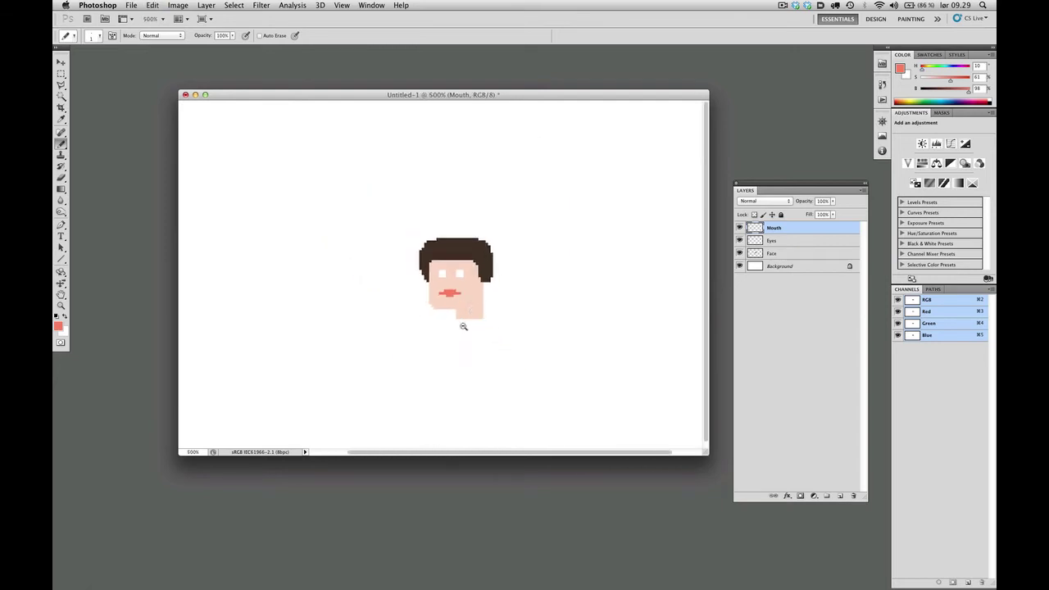
left_click(458, 281, "super")
left_click(459, 281, "super")
left_click(462, 284, "super")
left_click(463, 285, "super")
left_click(464, 287, "super")
left_click(465, 289, "super")
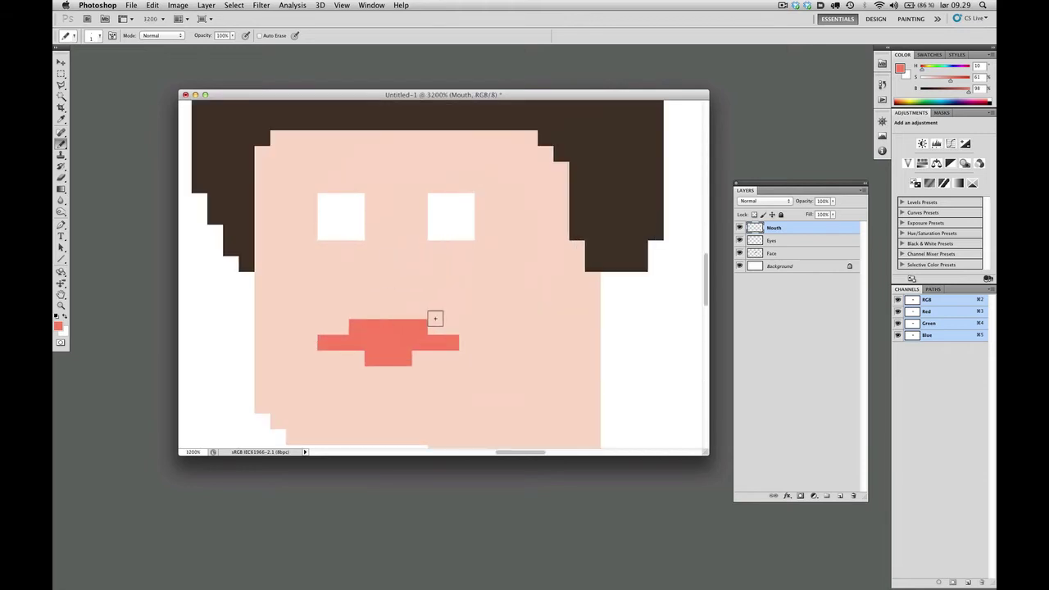
- Undo the last lip strokes and redraw the upper lip as two 2-pixel bumps with a one-pixel gap between them
key("super+z")
key("super+alt+z")
mouse_move(412, 324)
left_mouse_down()
mouse_move(452, 271)
mouse_move(411, 272)
mouse_move(459, 276)
left_mouse_up()
key("super+alt+z")
left_click(397, 274)
left_click(413, 276)
left_click_drag(410, 300, 447, 299)
- Extend the lower lip at both ends until it is 7 pixels wide
left_click(485, 309, "alt")
left_click(485, 309, "alt")
left_click(485, 308, "alt")
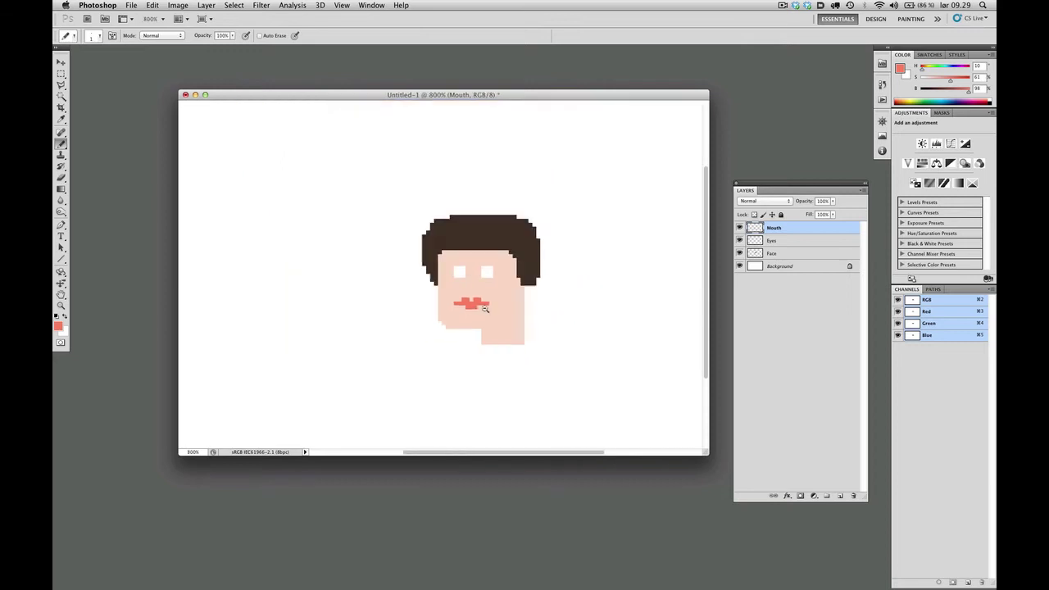
left_click(484, 306, "alt")
left_click(483, 305, "super")
left_click(483, 305, "super")
key("super+plus")
key("super+plus")
key("super+plus")
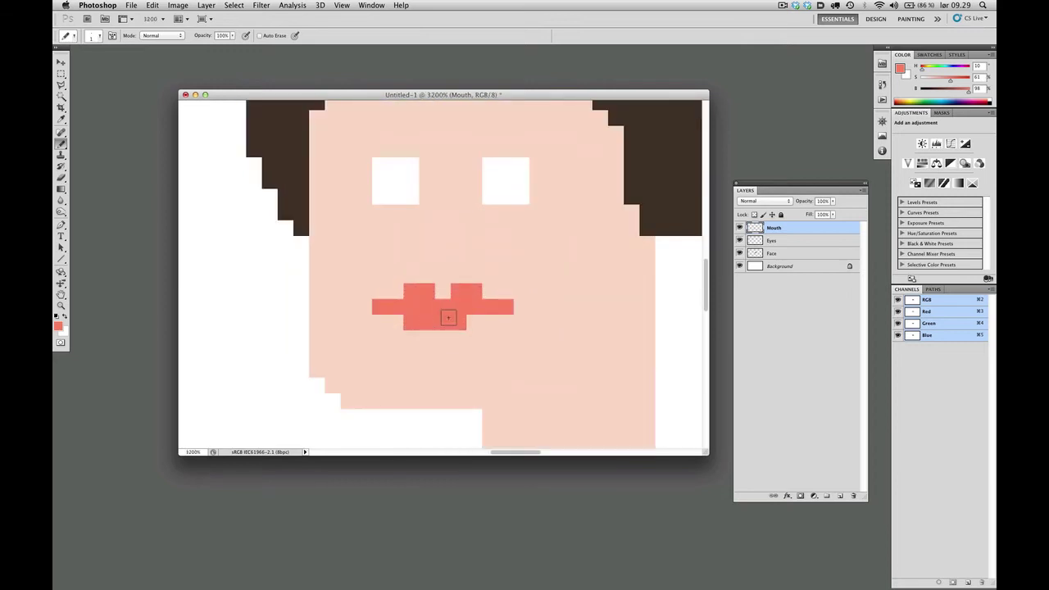
left_click(395, 322)
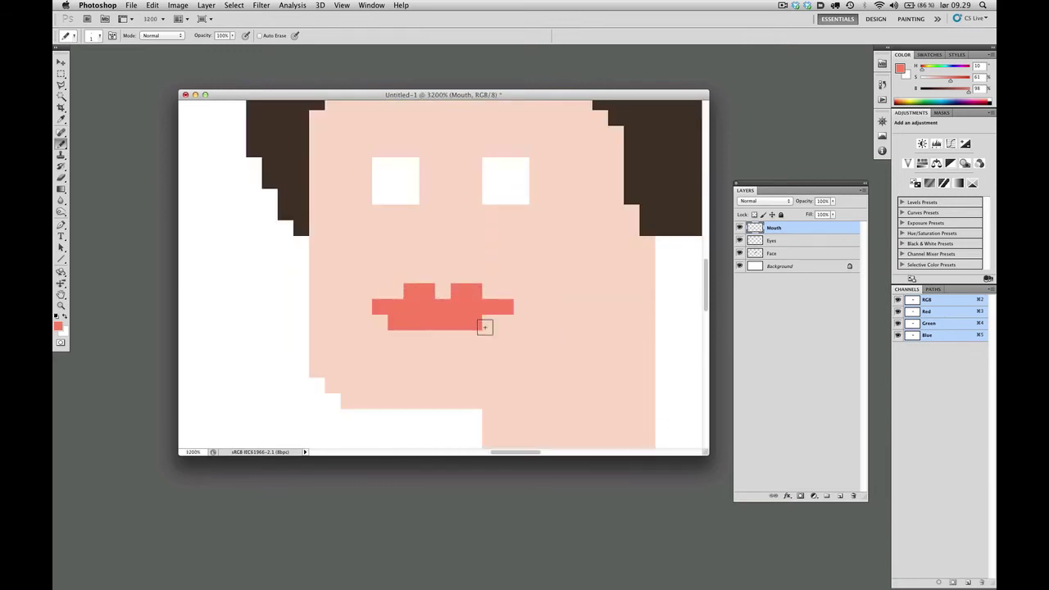
left_click(489, 323)
- Examine the whole head with the new lips at several zoom levels
key("super+minus")
left_click(503, 308, "alt")
left_click(502, 308, "alt")
left_click(503, 307, "alt")
left_click(508, 302, "super")
left_click(508, 302, "super")
left_click(509, 301, "super")
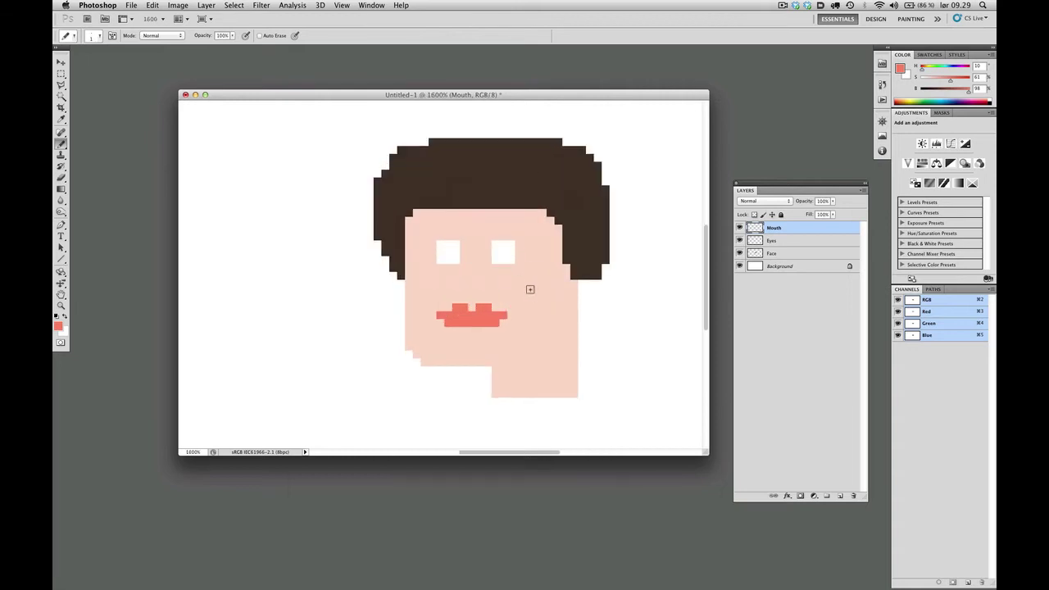
left_click(532, 296, "alt")
left_click(534, 295, "alt")
key("super+minus")
key("super+plus")
key("super+plus")
key("super+plus")
key("super+plus")
key("super+plus")
key("super+plus")
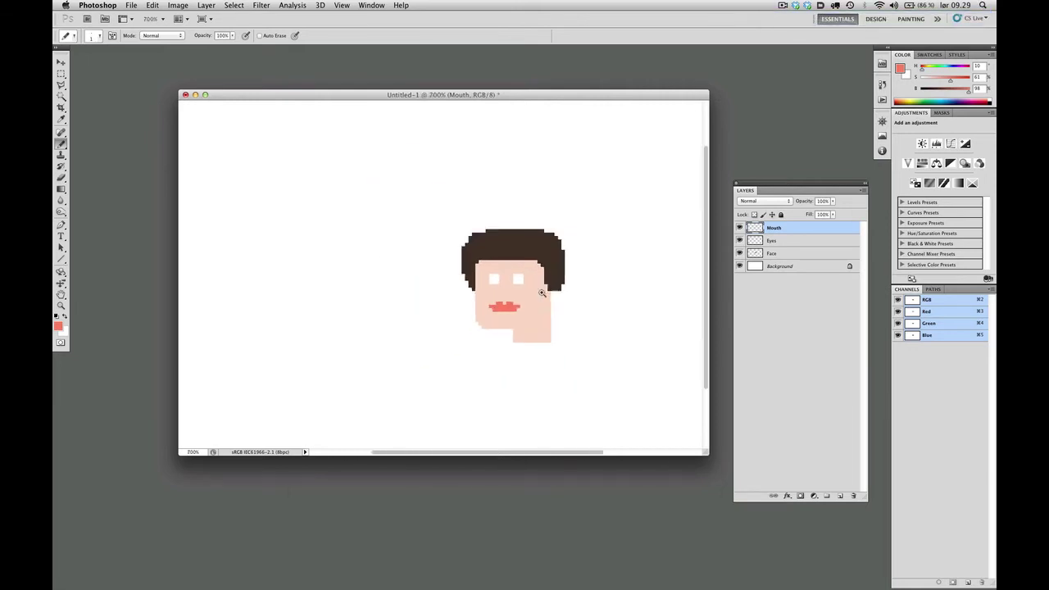
left_click(514, 298, "alt")
- Activate the Eyes layer and set the drawing colour to brown #715444 by sampling the hair and raising its brightness to 44%
left_click(792, 243)
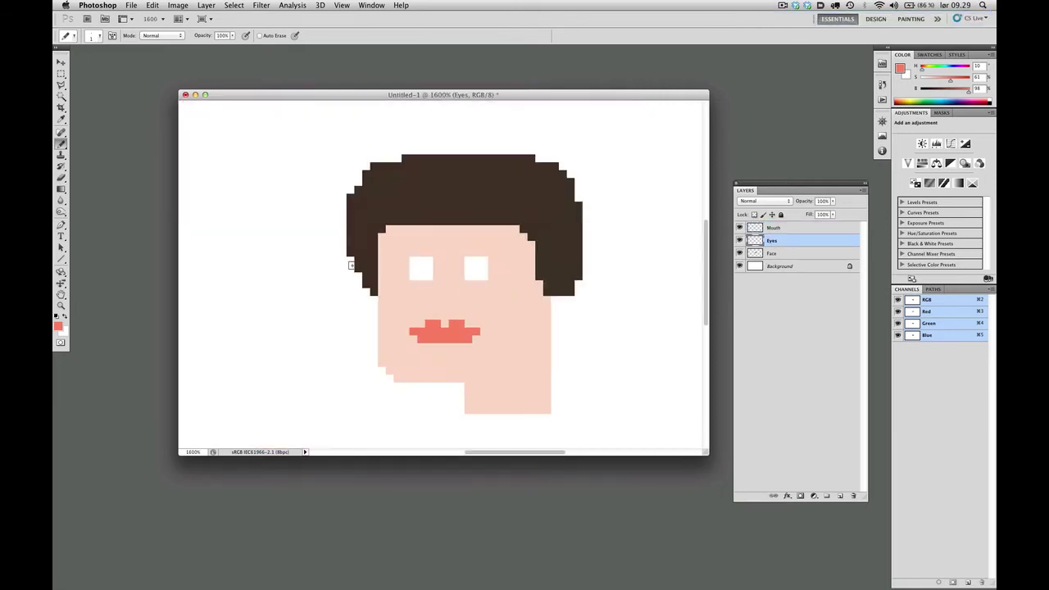
left_click(58, 328)
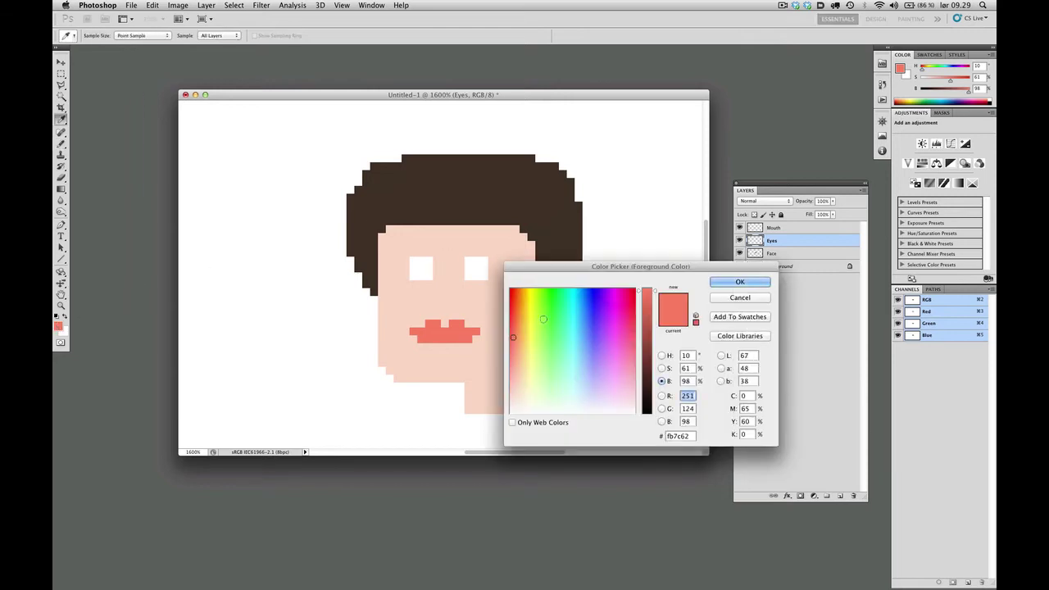
left_click(596, 300)
mouse_move(596, 300)
left_mouse_down()
mouse_move(575, 308)
mouse_move(582, 316)
left_mouse_up()
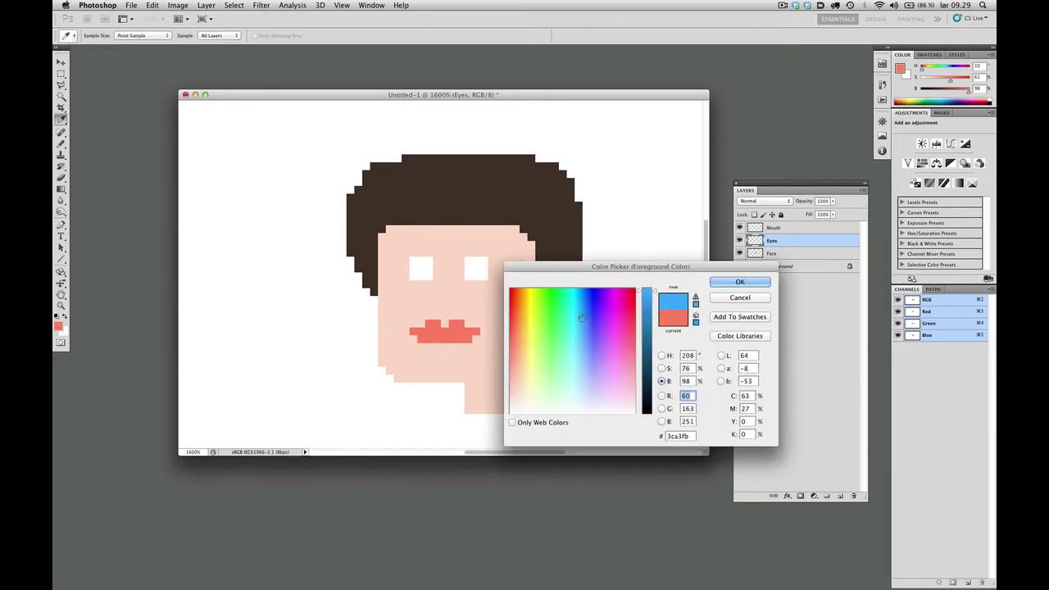
left_click(539, 224)
left_click_drag(653, 383, 653, 326)
left_click_drag(726, 289, 726, 285)
left_click(494, 192)
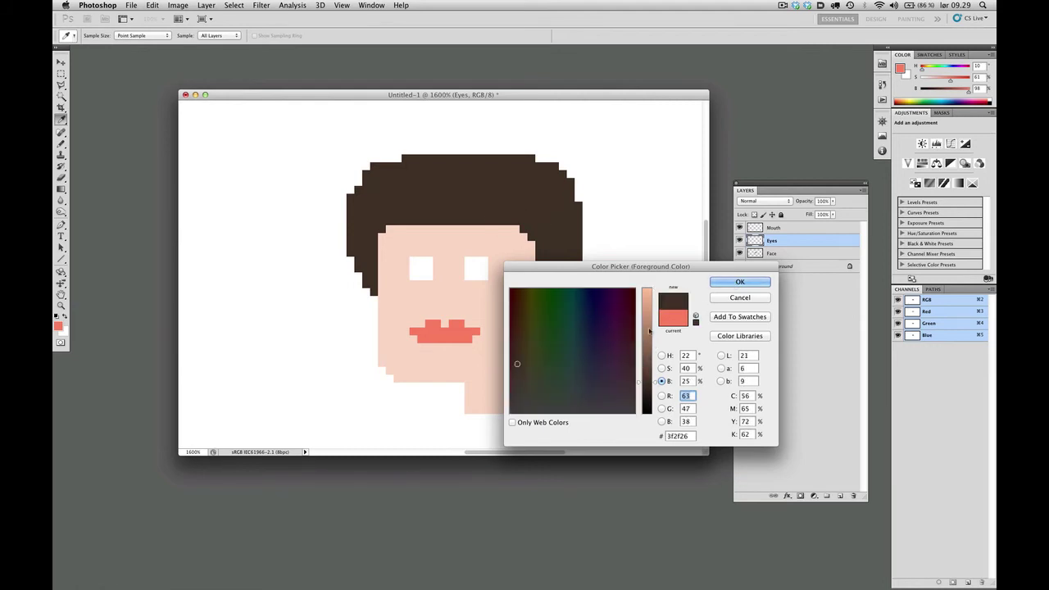
left_click_drag(646, 384, 645, 358)
left_click(723, 285)
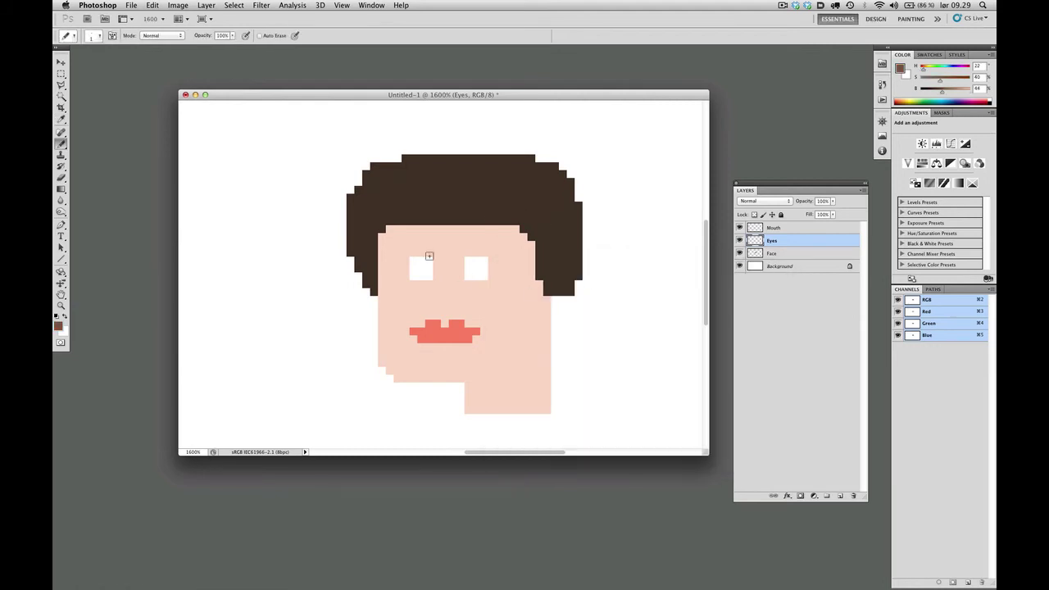
left_click(420, 269)
left_click(470, 268)
left_click(503, 313, "alt+super")
left_click(503, 313, "alt+super")
left_click(495, 299, "super")
left_click(495, 298, "super")
left_click(494, 298, "super")
key("alt+super+z")
key("alt+super+z")
left_click(433, 288)
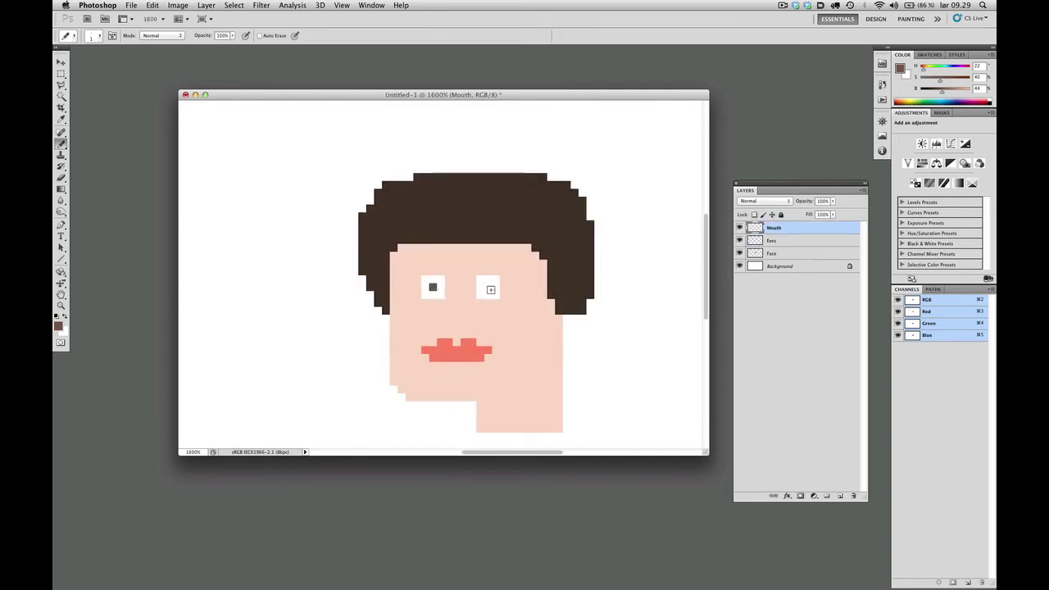
left_click(488, 288)
left_click(506, 313, "alt+super")
left_click(502, 311, "super")
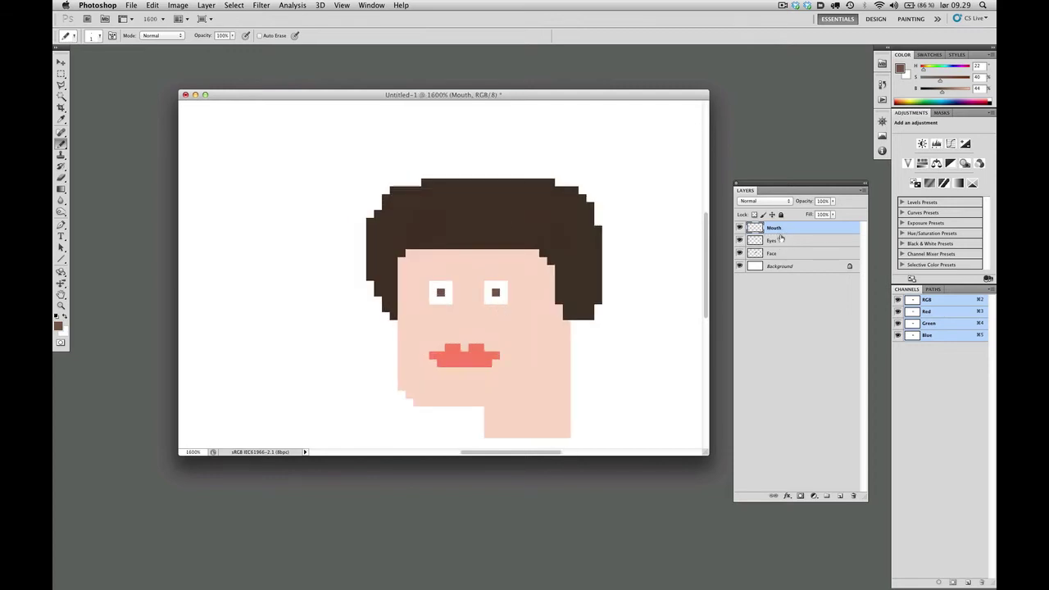
key("super+alt+z")
key("super+alt+z")
- Pencil a one-pixel brown pupil in the centre of each white eye on the Eyes layer
left_click(779, 242)
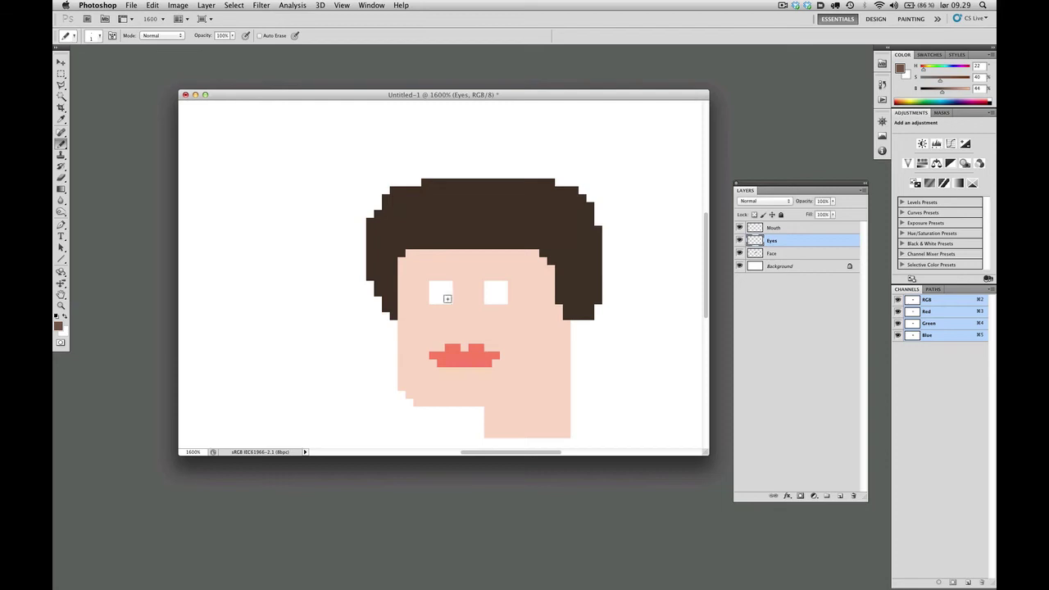
left_click(440, 293)
left_click(495, 292)
- Create a new layer named Eyebrows above the Eyes layer
key("shift+super+n")
type("Eyebrows")
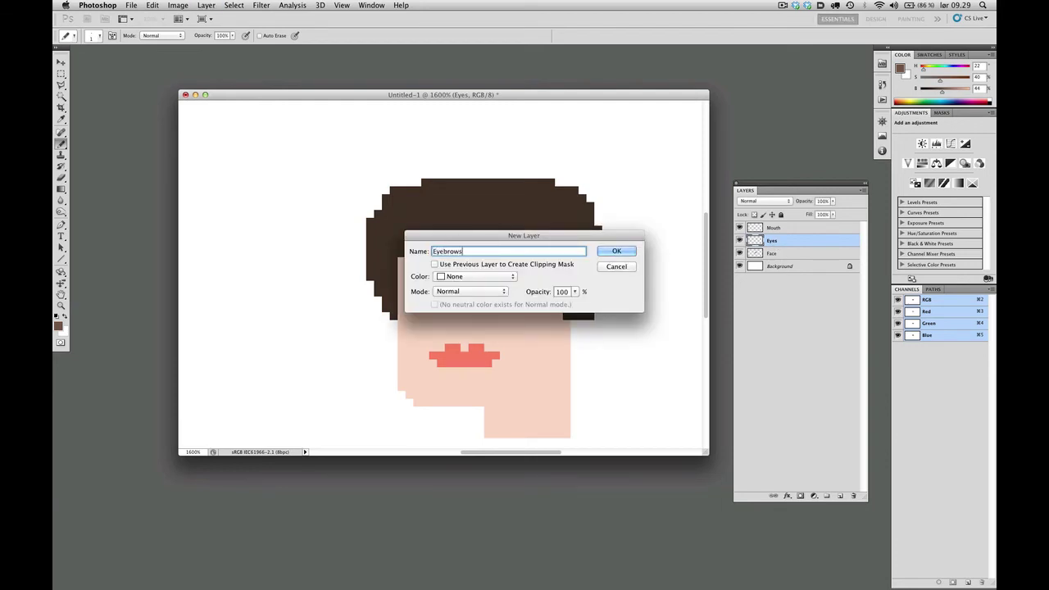
key("Return")
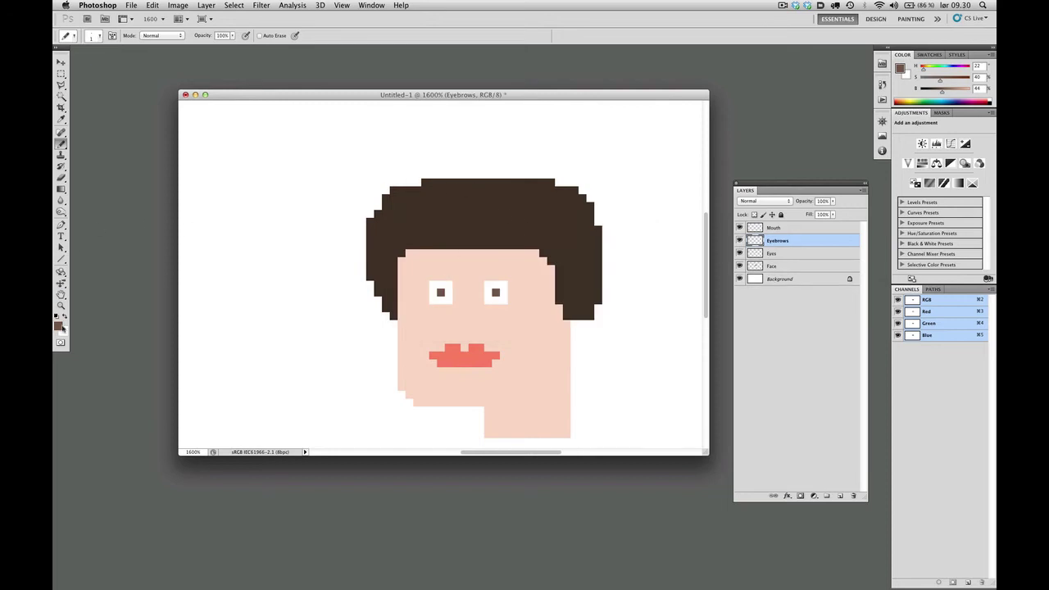
- Sample the dark brown hair colour and pencil a straight 14-pixel brow line directly above both eyes on the Eyebrows layer
left_click(59, 327)
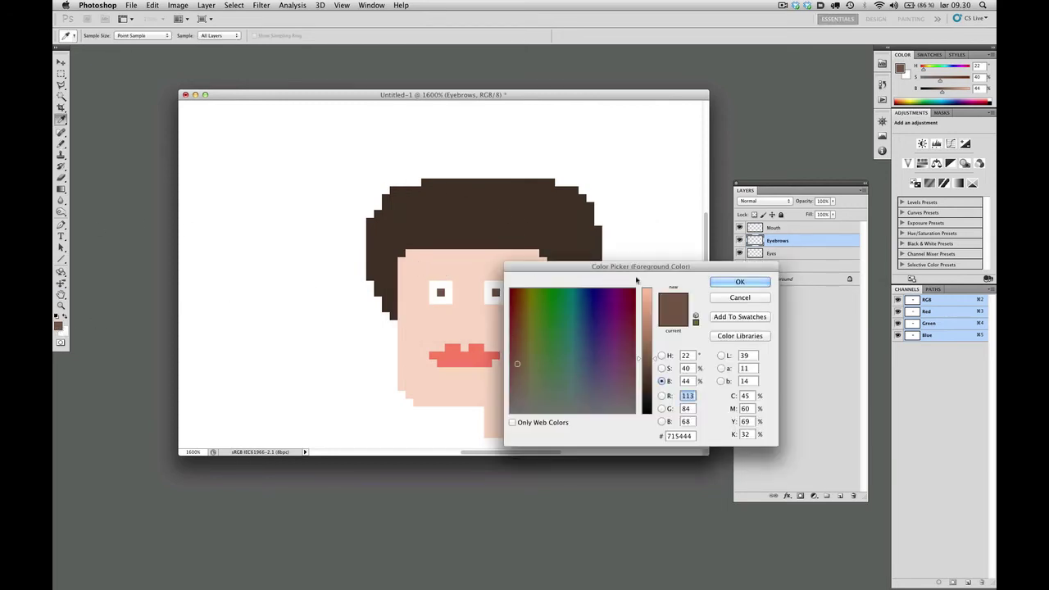
left_click(521, 237)
left_click(741, 282)
left_click_drag(418, 277, 529, 278)
scroll(521, 303, "down", 4)
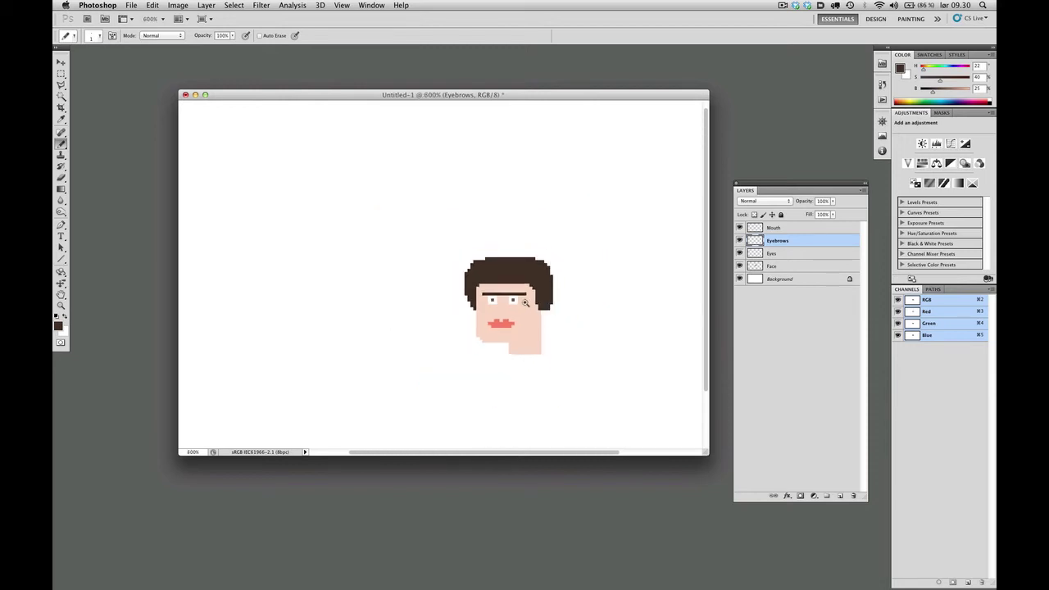
scroll(524, 299, "up", 5)
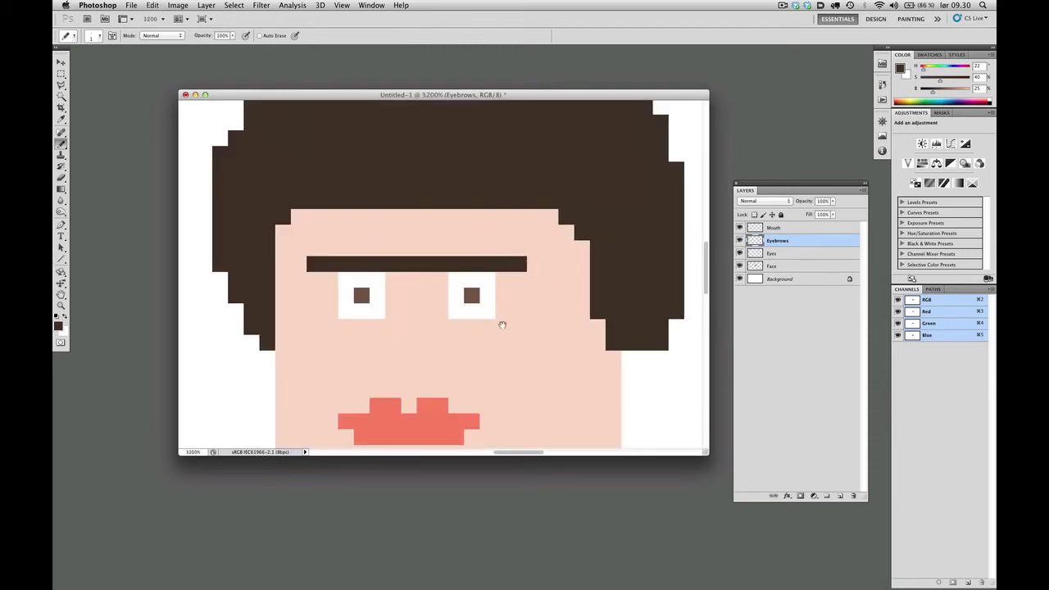
scroll(499, 323, "down", 5)
scroll(511, 311, "up", 4)
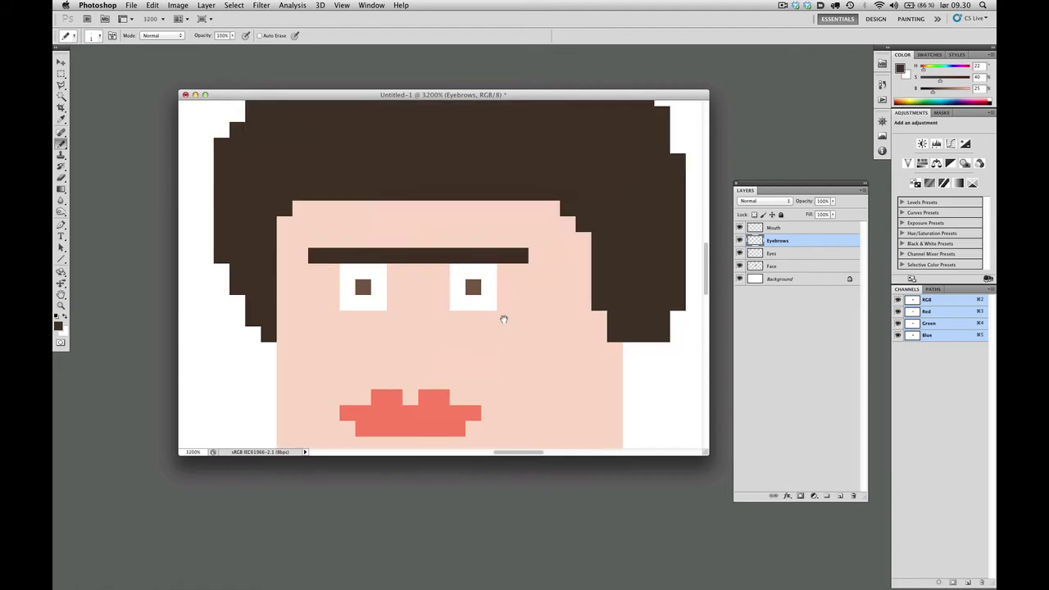
scroll(505, 316, "down", 3)
scroll(509, 321, "up", 2)
scroll(500, 317, "down", 1)
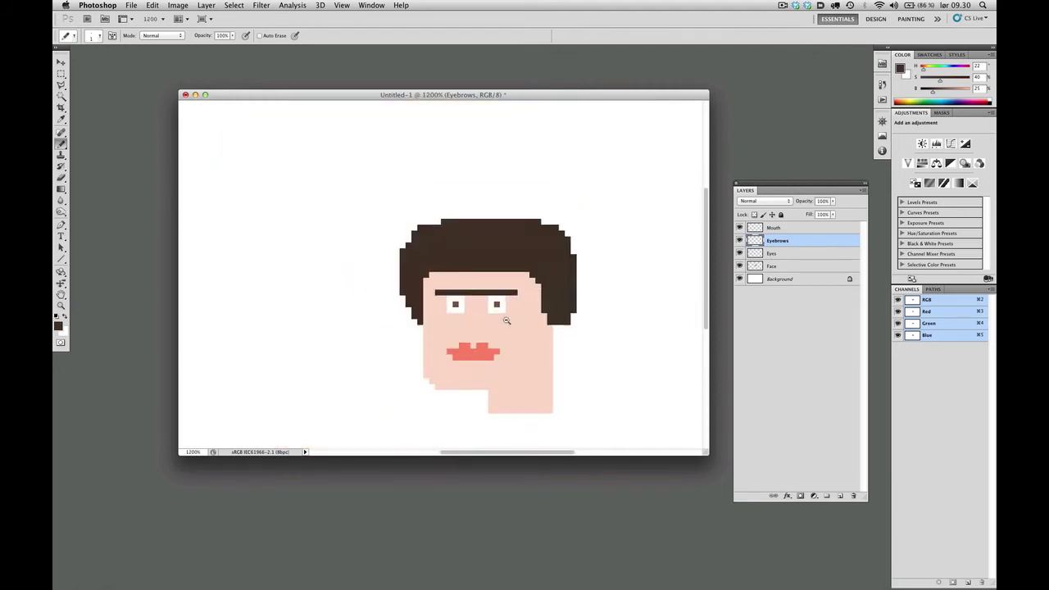
left_click_drag(506, 318, 482, 306)
scroll(498, 306, "down", 3)
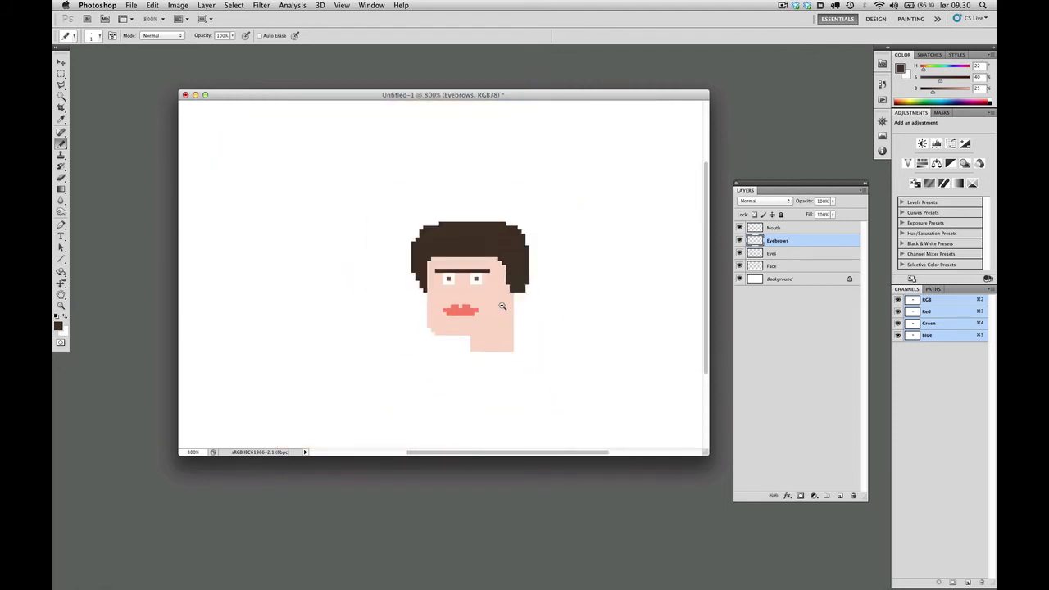
scroll(502, 287, "up", 2)
key("v")
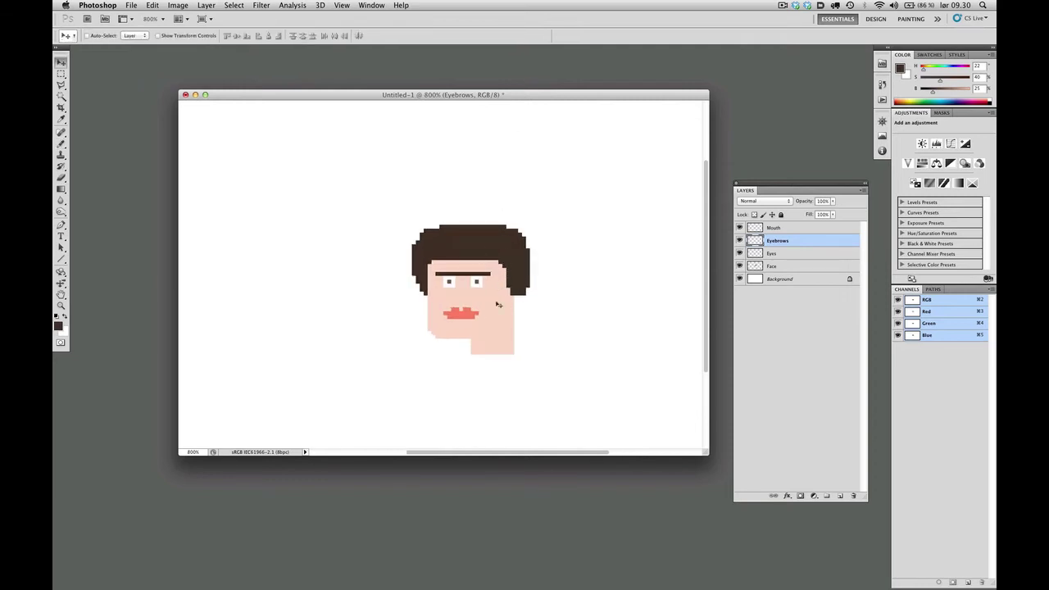
scroll(506, 305, "down", 1)
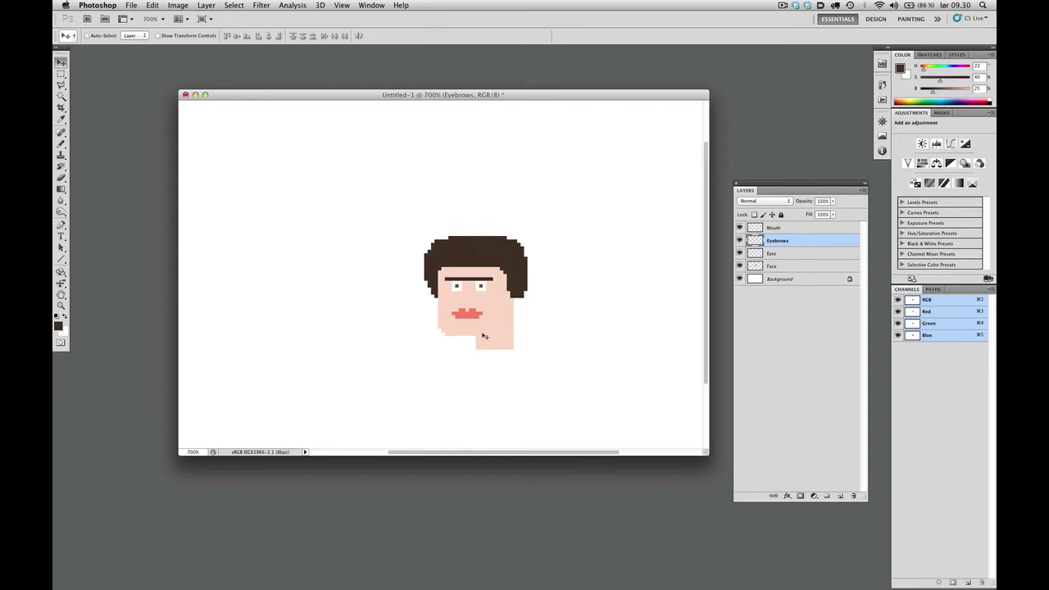
scroll(497, 313, "up", 2)
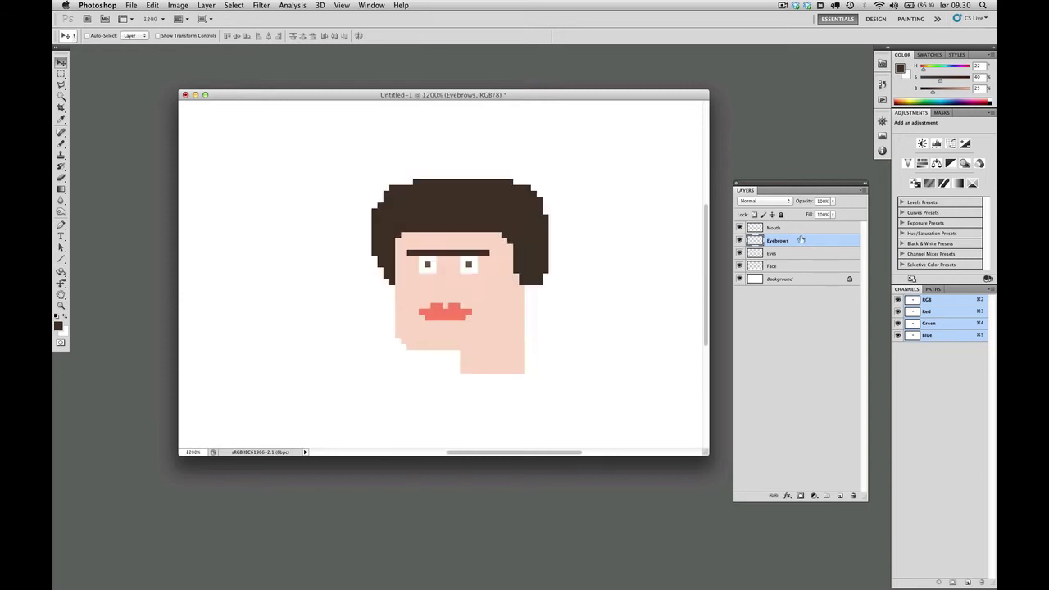
- Activate the Face layer and set the drawing colour to the skin tone sampled from the lower face
left_click(786, 269)
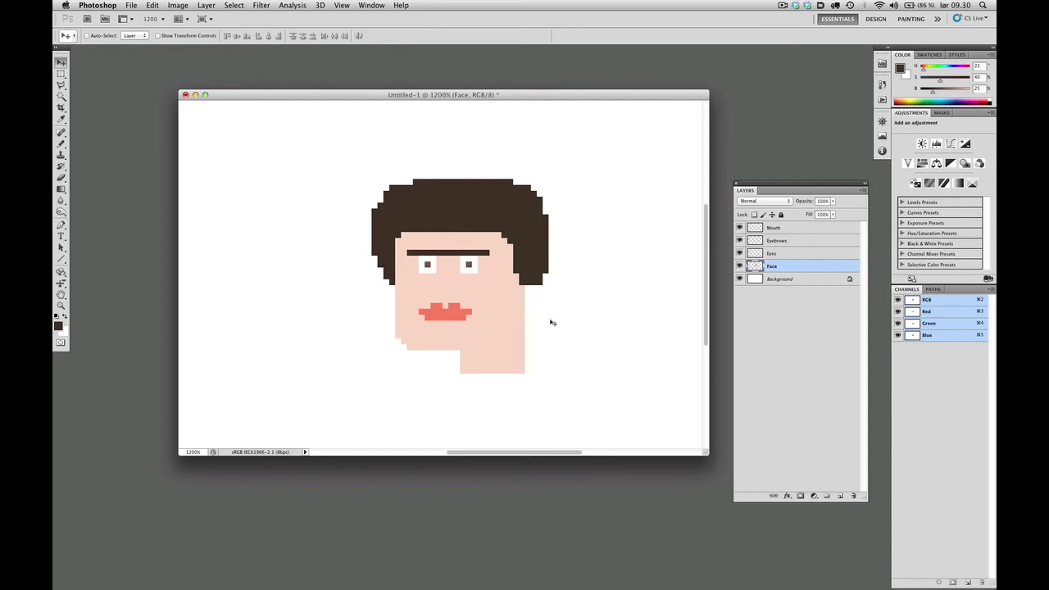
left_click(57, 326)
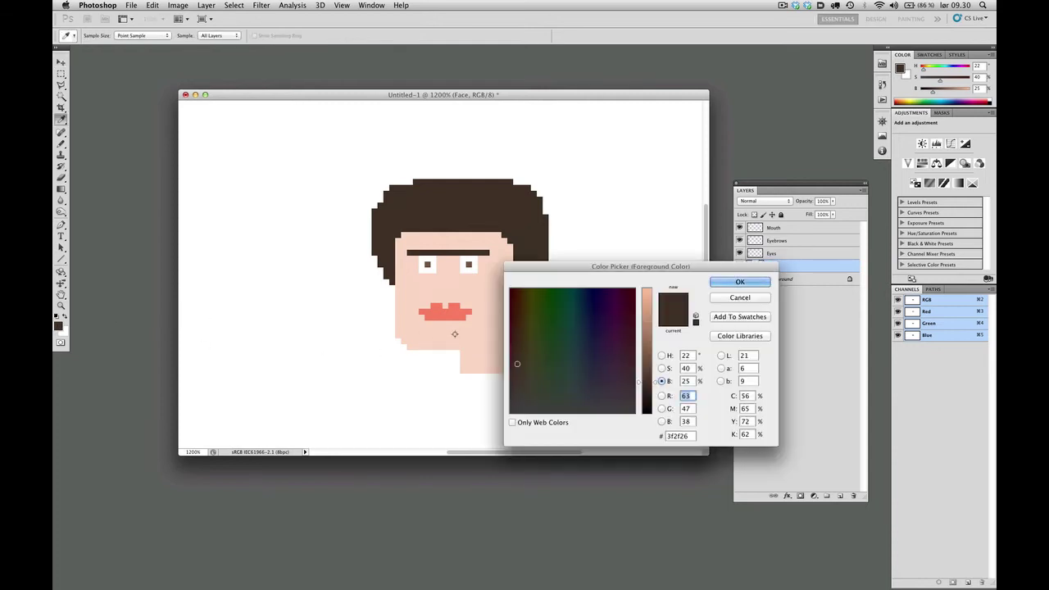
left_click(433, 342)
left_click(740, 282)
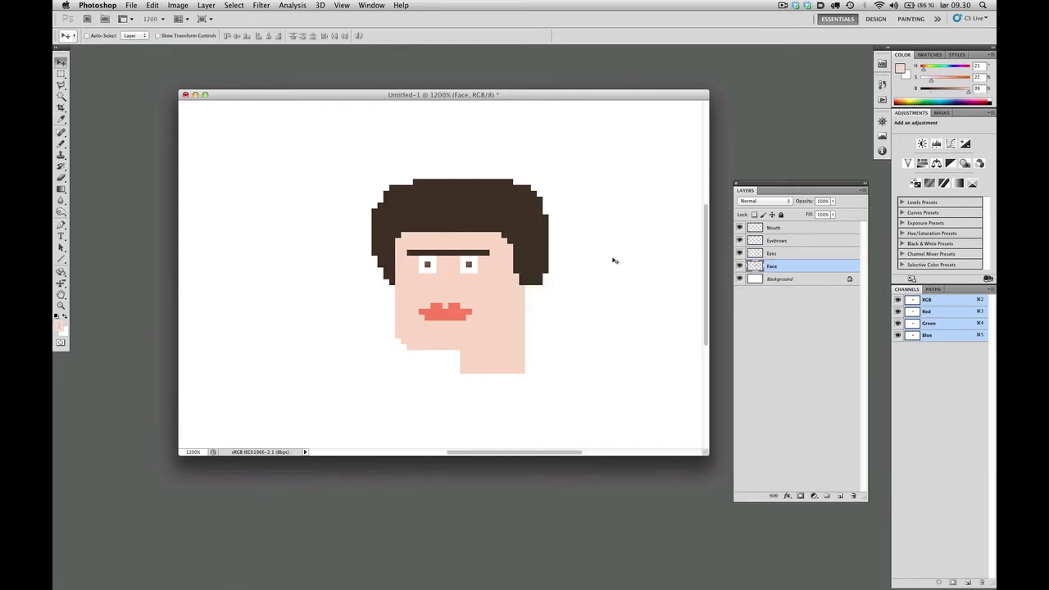
- Create a new layer named Shadow directly above the Face layer and clip it to the Face layer
key("super+shift+n")
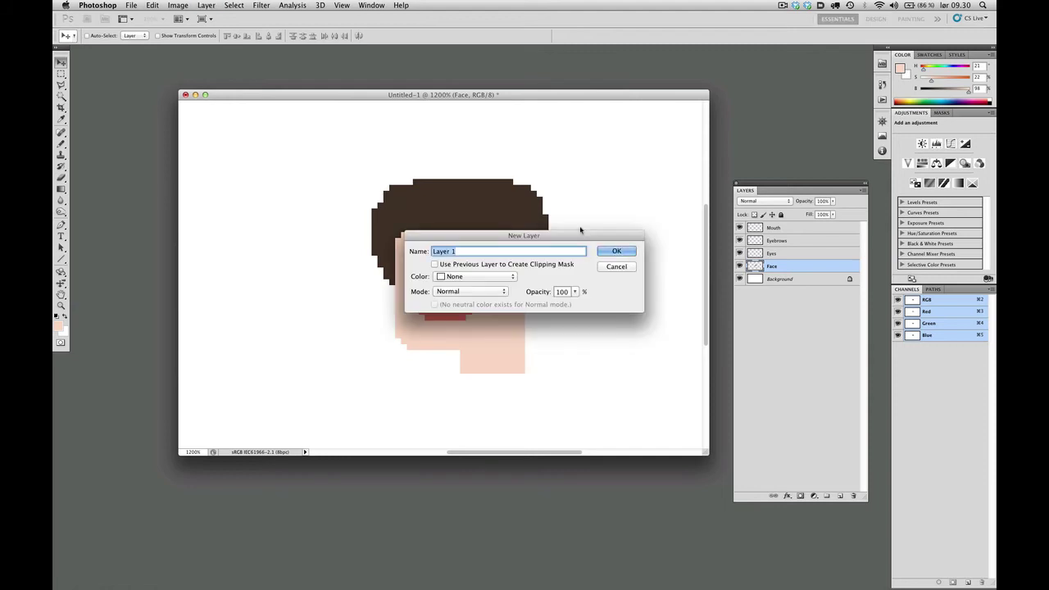
type("Shadow")
key("Return")
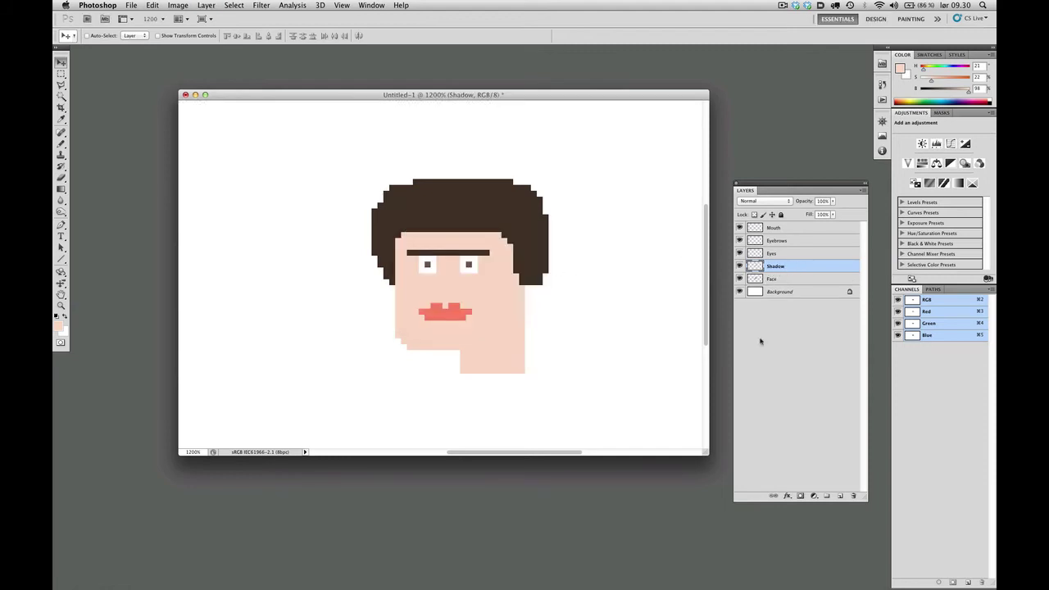
left_click_drag(779, 274, 775, 296)
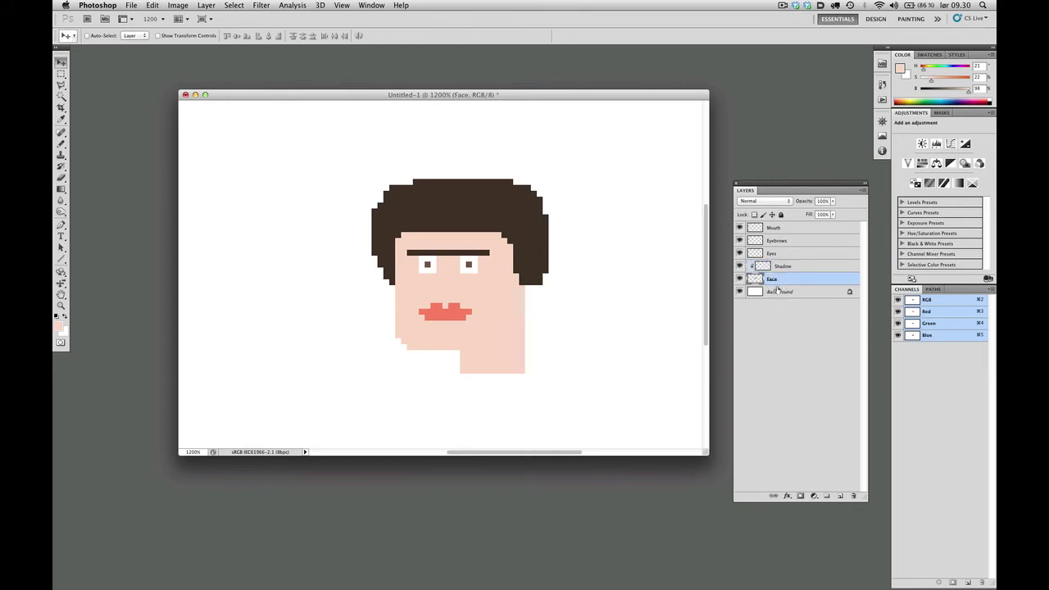
- Scribble over the face on the Shadow layer in the sampled hair colour to test the clipping, and undo the scribble
key("b")
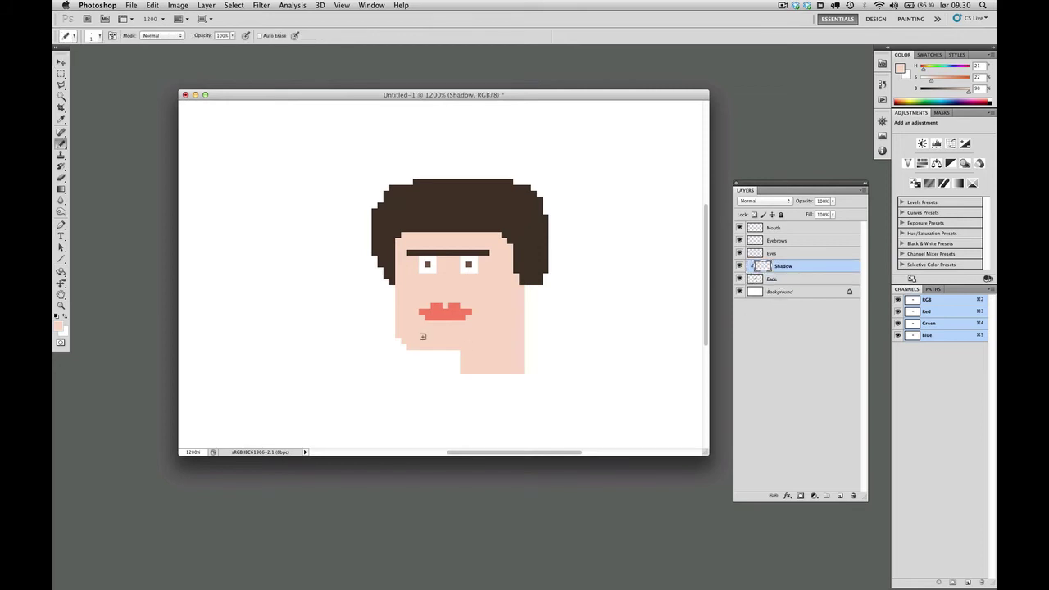
left_click(453, 213, "alt")
mouse_move(487, 300)
left_mouse_down()
mouse_move(480, 353)
mouse_move(563, 325)
mouse_move(413, 294)
mouse_move(414, 322)
mouse_move(530, 358)
left_mouse_up()
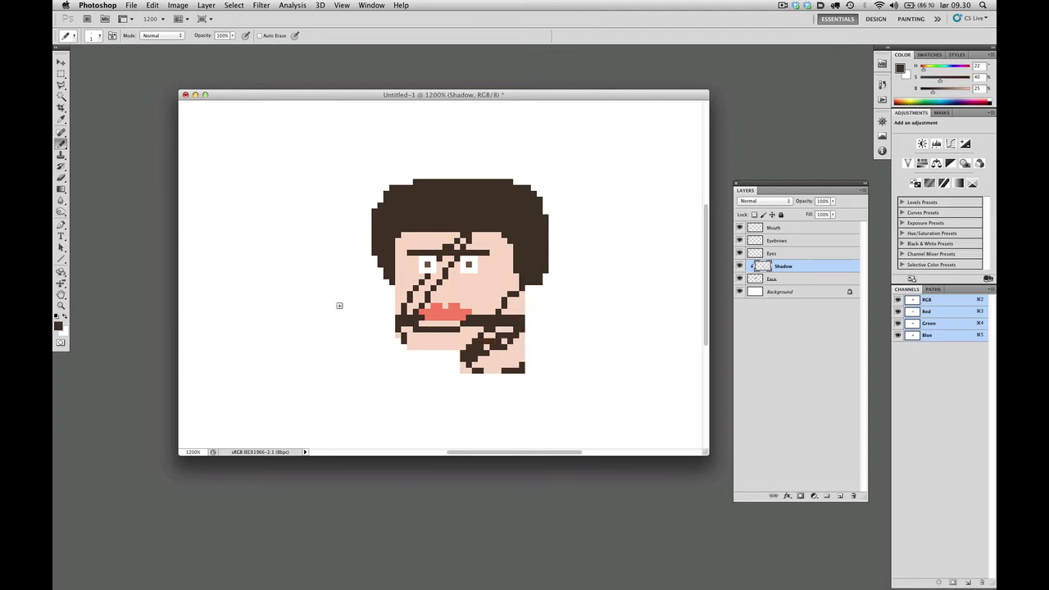
key("super+z")
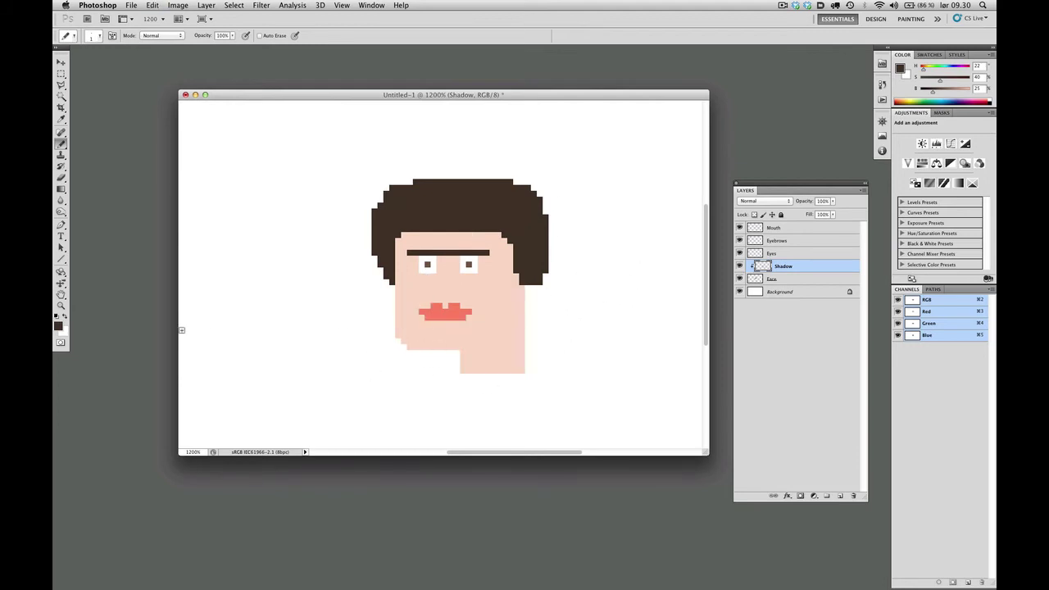
- Reset the drawing colour to black and lower the Shadow layer's opacity to 16%, keeping that layer active
key("d")
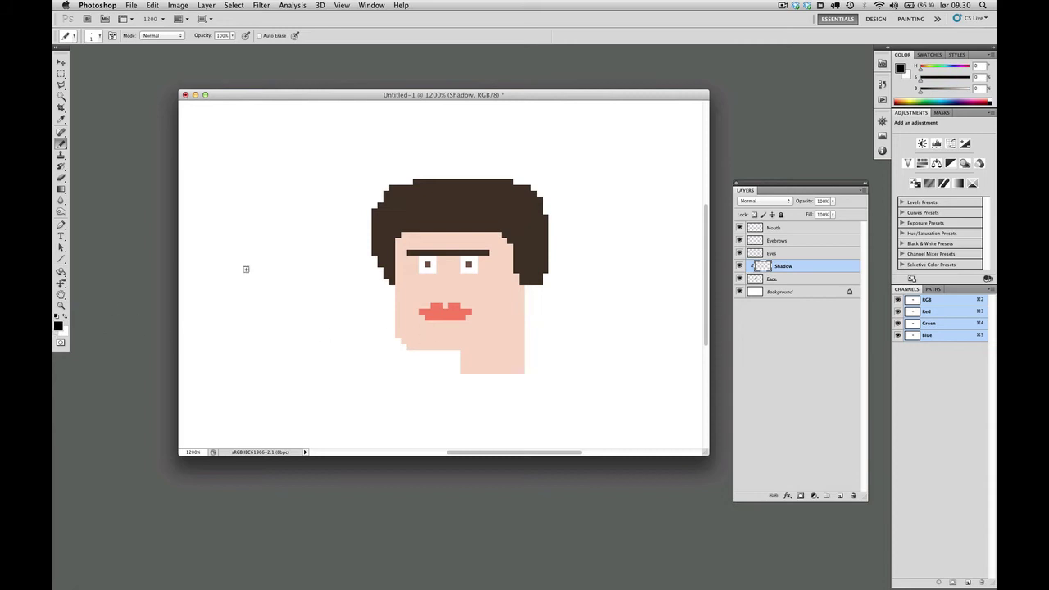
left_click_drag(833, 201, 795, 213)
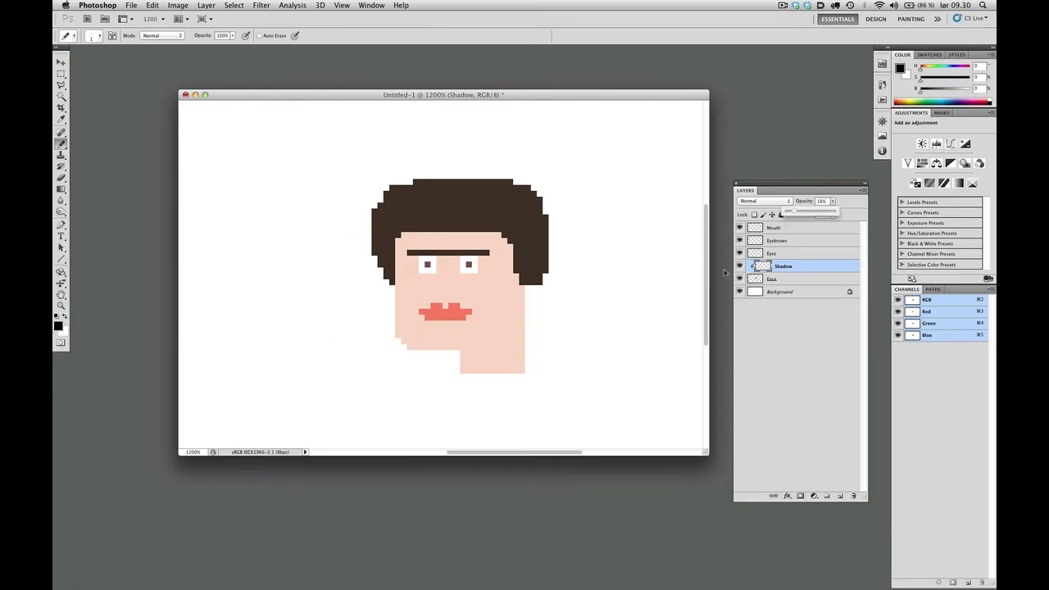
left_click(790, 304)
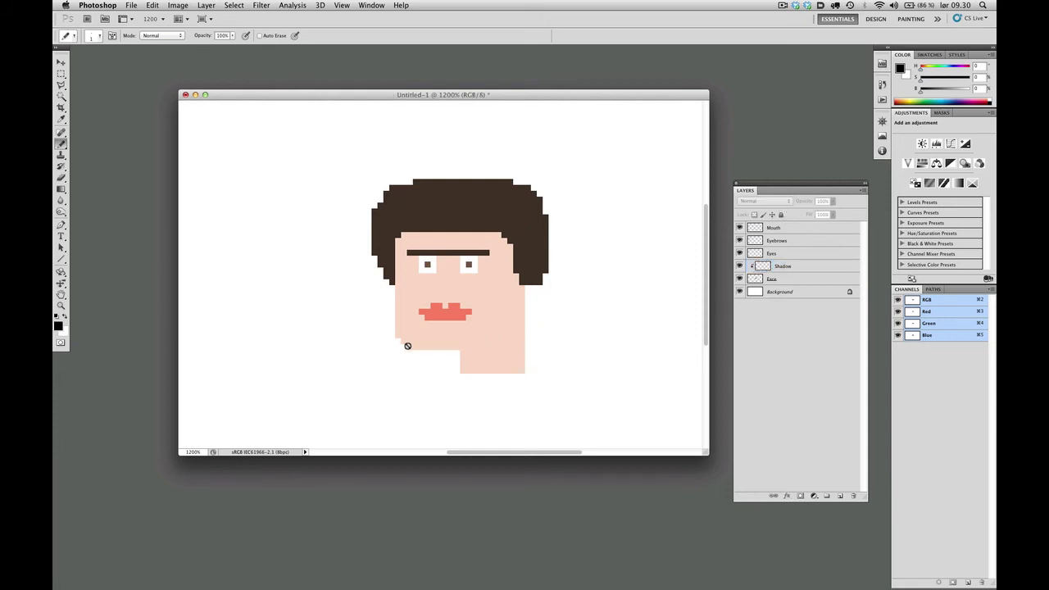
left_click(771, 279)
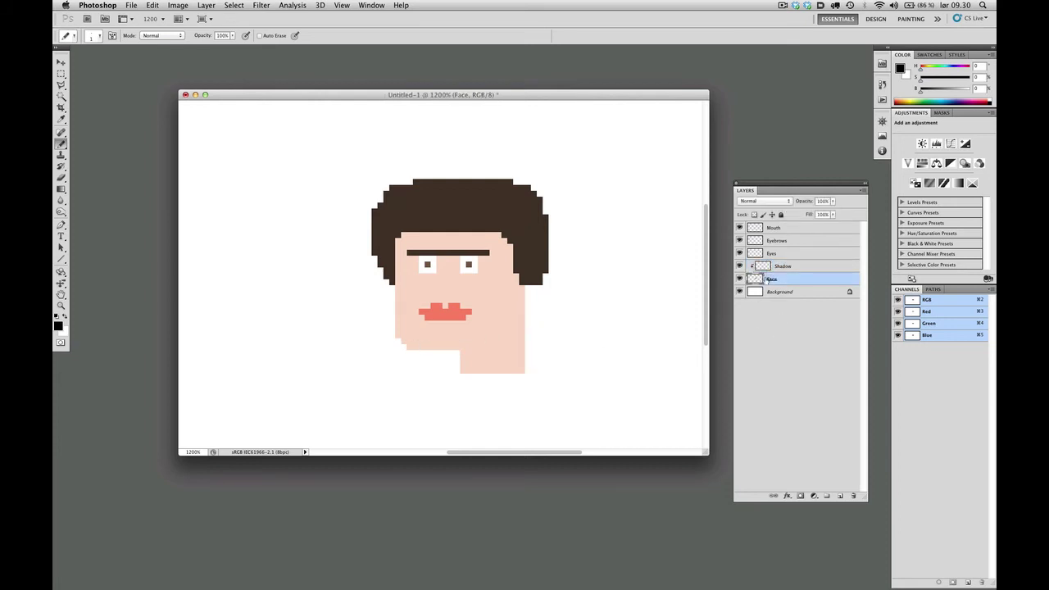
left_click(770, 267)
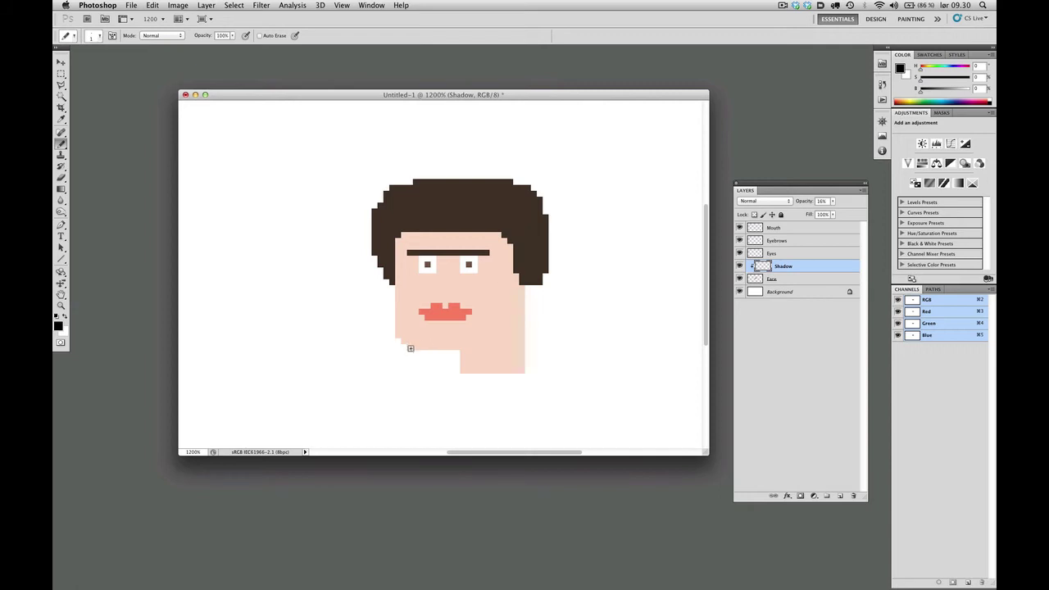
- Pencil a shadow along the chin and diagonally up the jaw, plus a two-pixel-wide strip down the back of the neck
left_click_drag(409, 345, 479, 345)
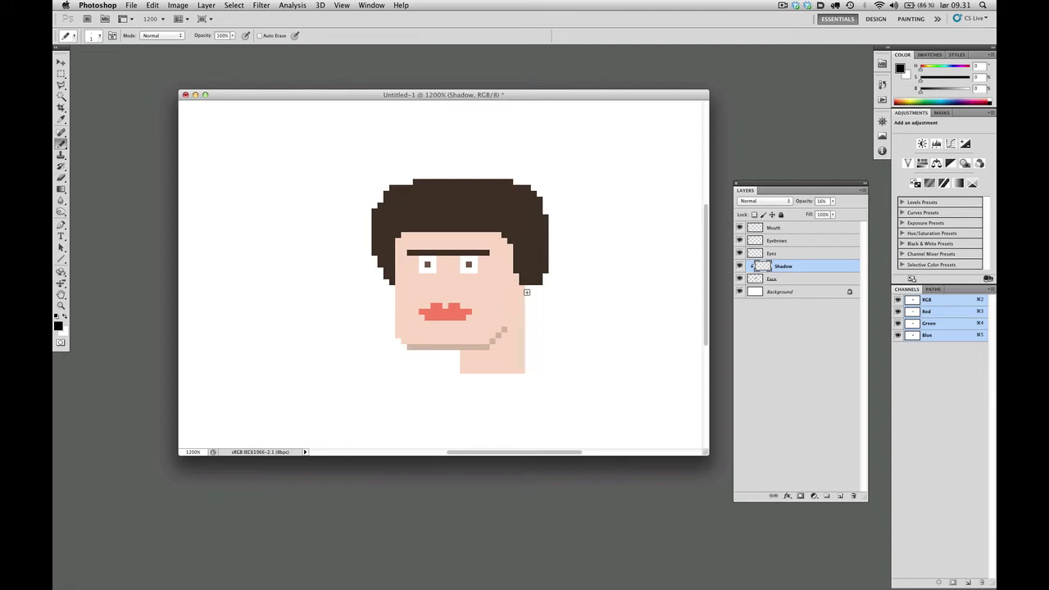
left_click_drag(523, 293, 526, 329)
left_click_drag(516, 279, 518, 373)
- Lower the Shadow layer's opacity to 5%
key("v")
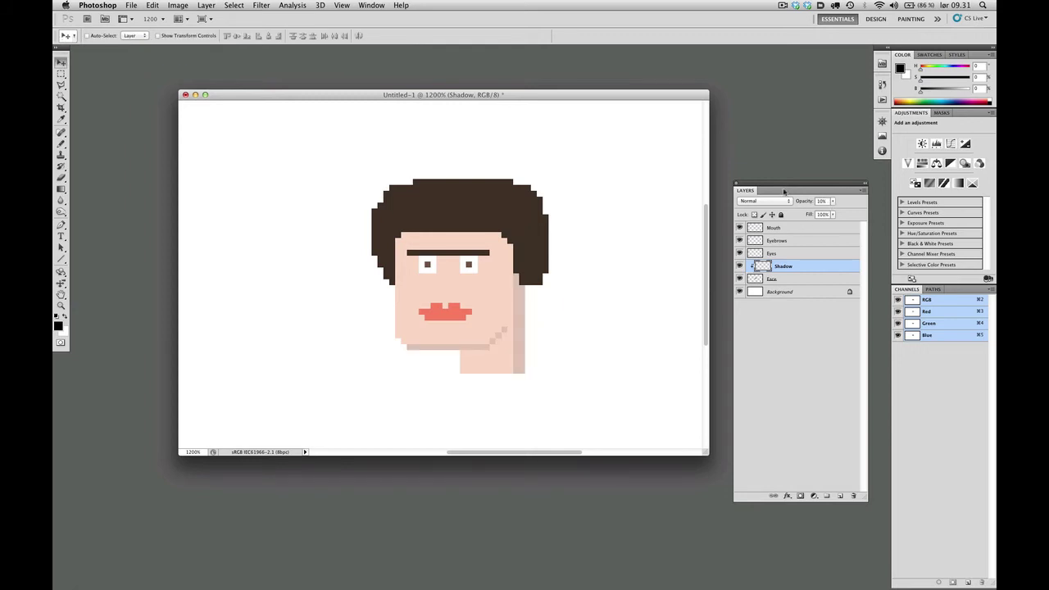
key("0")
key("5")
scroll(500, 290, "down", 4)
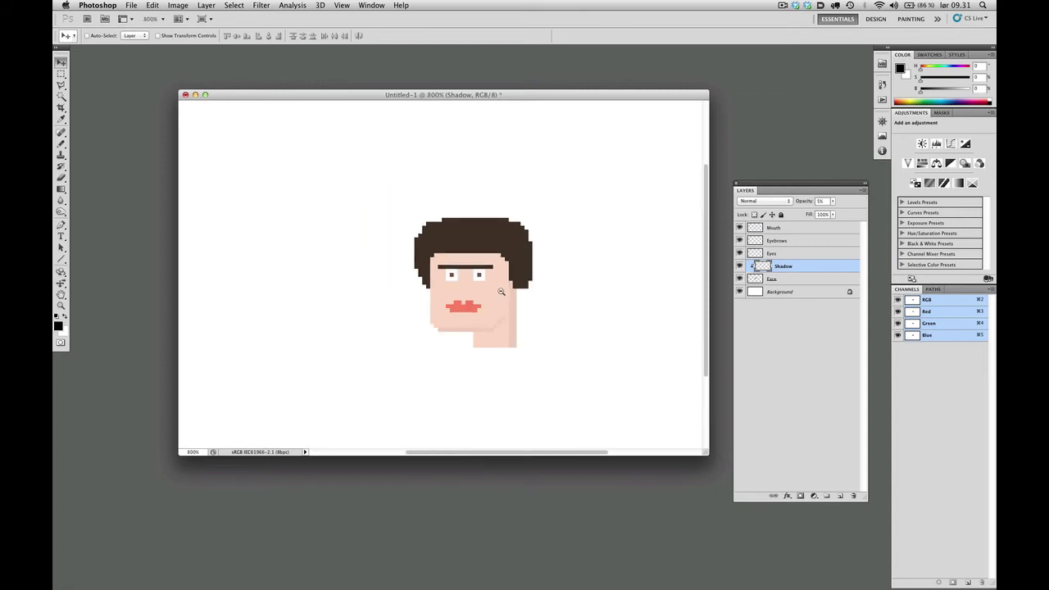
- Pencil a three-pixel-wide horizontal nose shadow between the eyes and the mouth on the Shadow layer
scroll(504, 283, "up", 5)
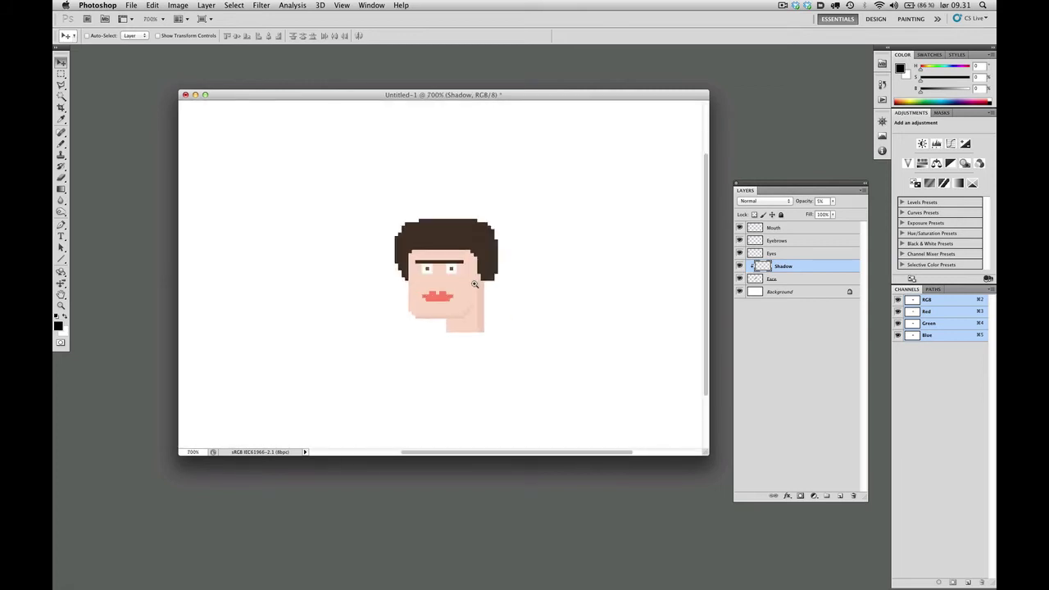
key("b")
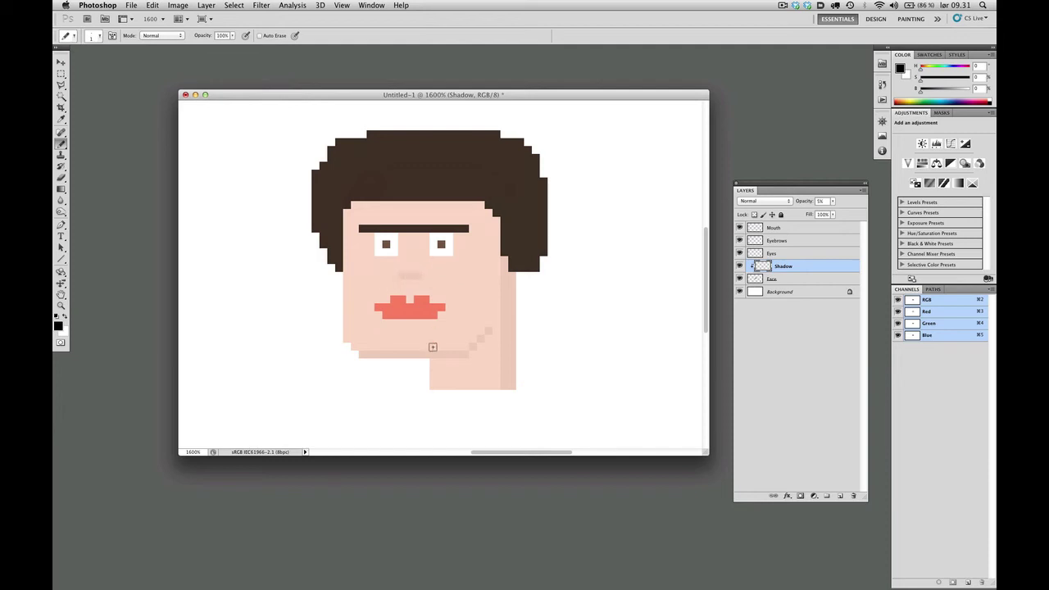
scroll(497, 311, "down", 3)
scroll(500, 310, "up", 2)
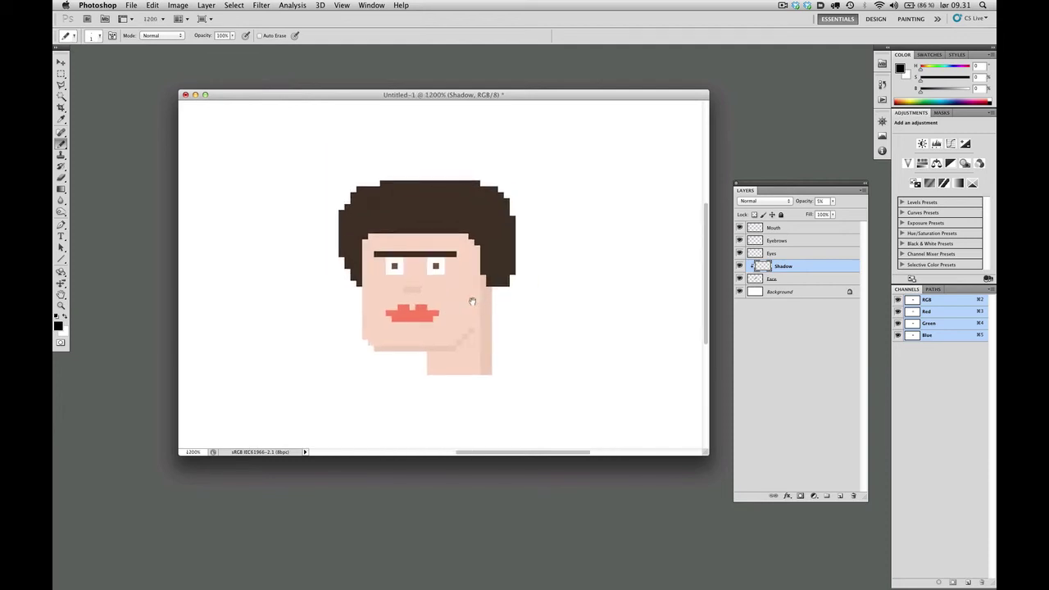
key("v")
scroll(489, 306, "down", 5)
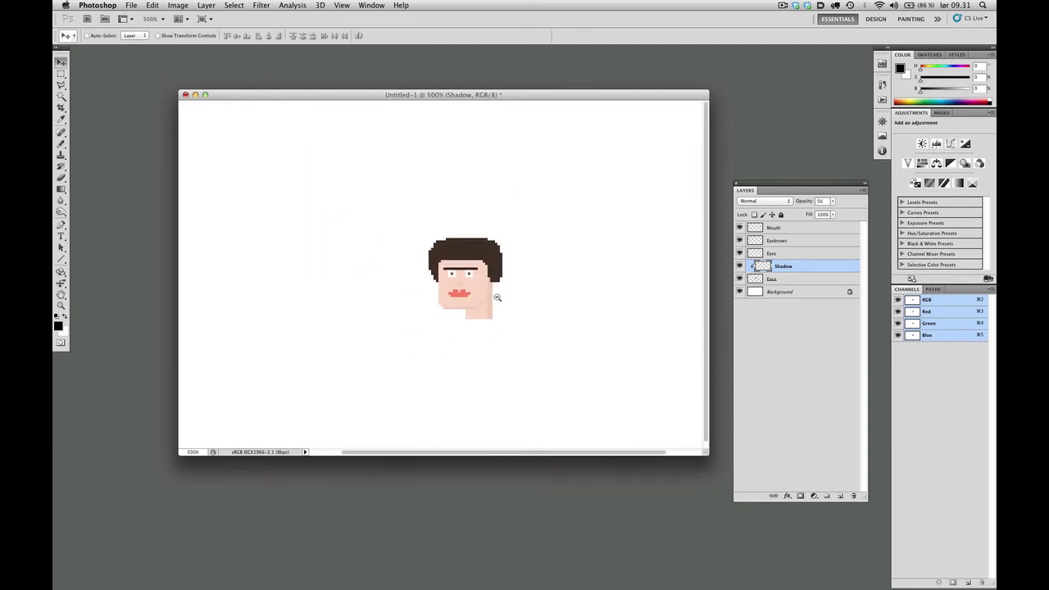
scroll(484, 284, "down", 1)
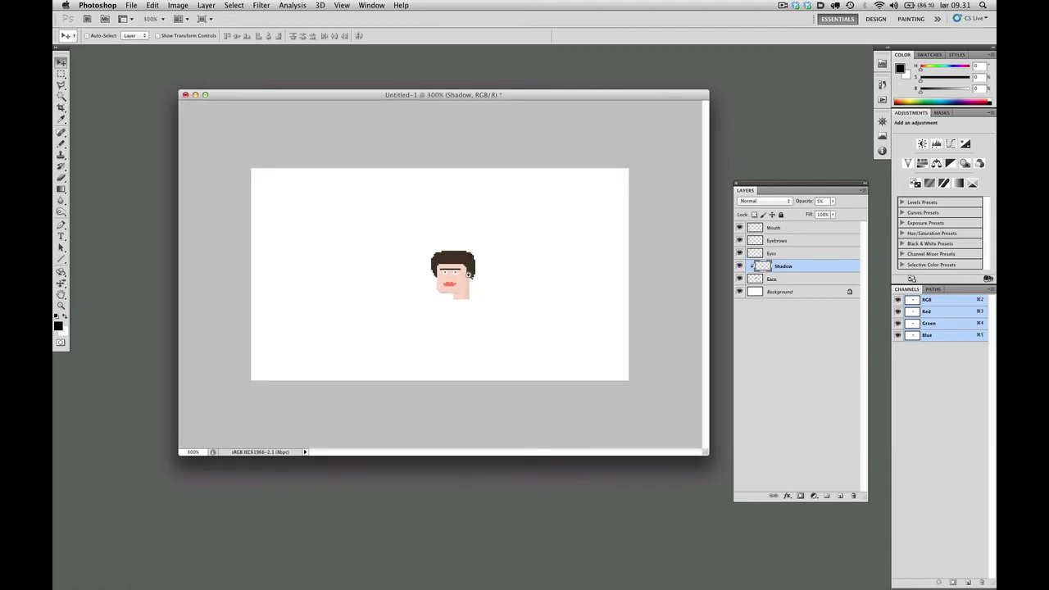
scroll(461, 279, "up", 5)
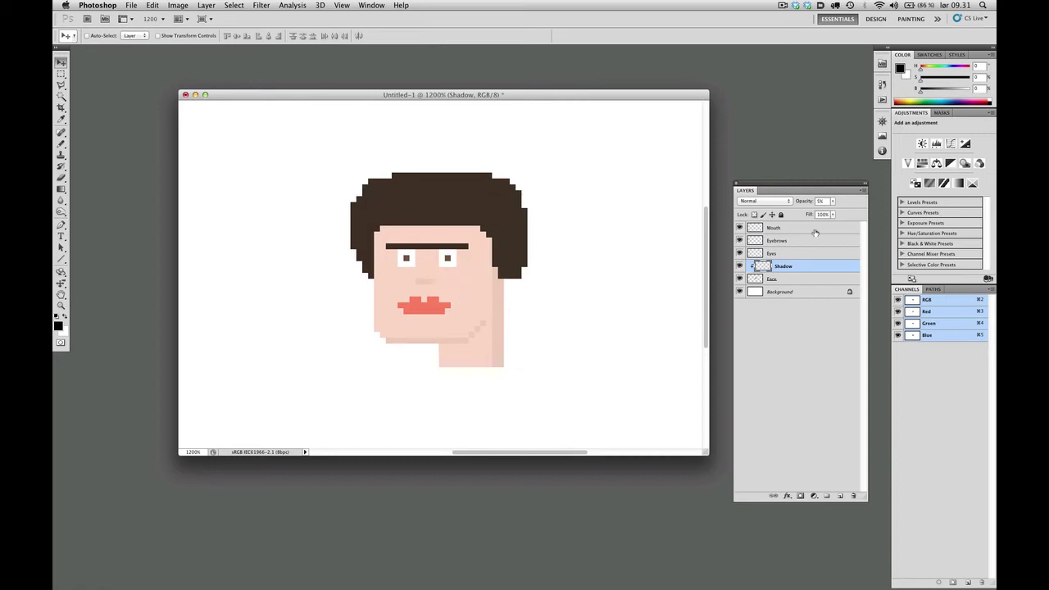
- Try grouping all the head layers into a group named Girl 1, and undo the renaming and grouping
key("super+alt+a")
key("super+g")
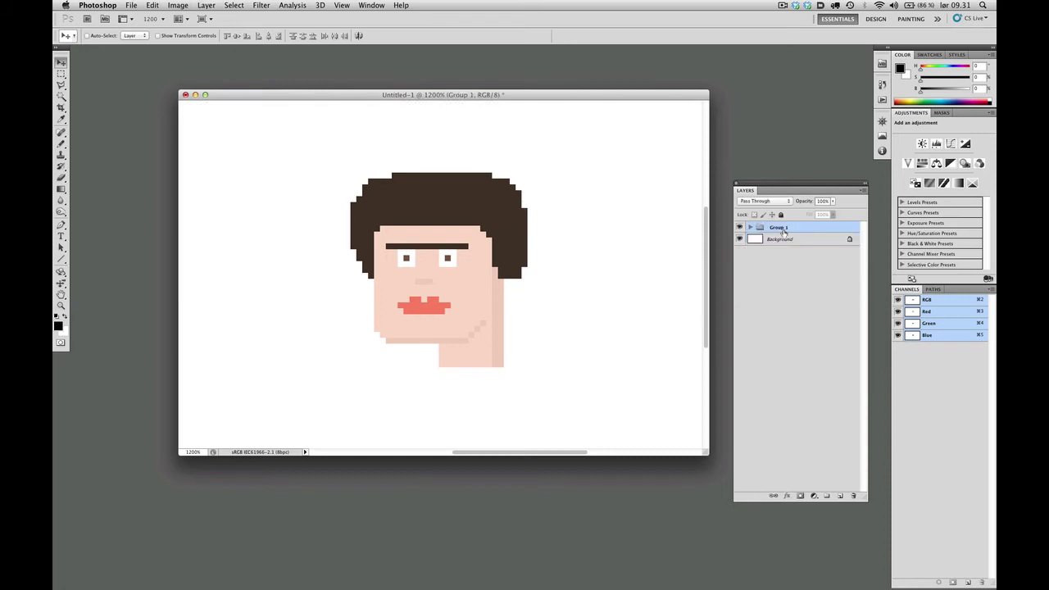
type("Girl 1")
key("Return")
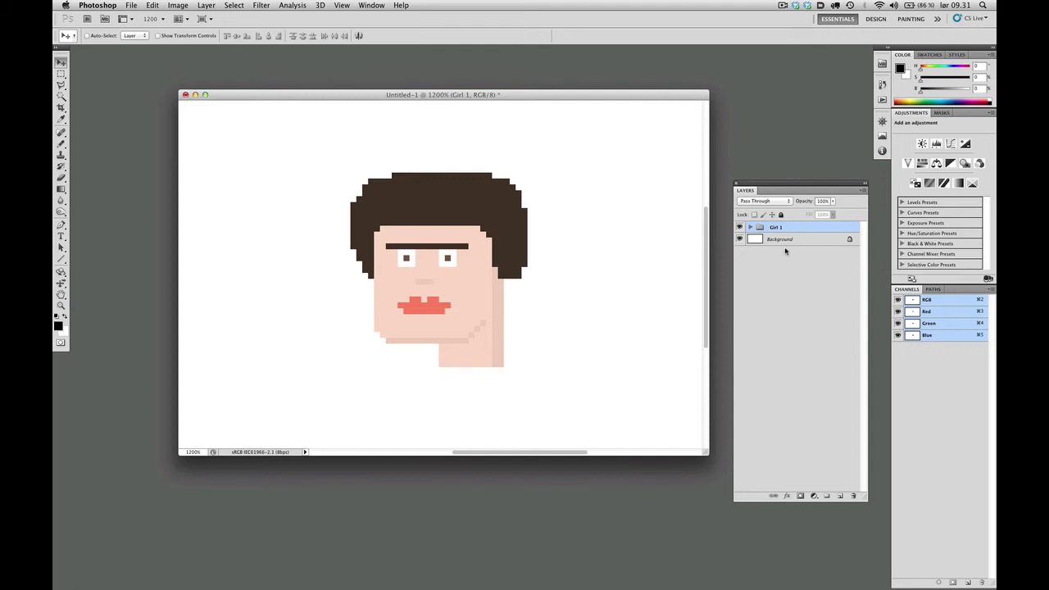
key("alt+super+z")
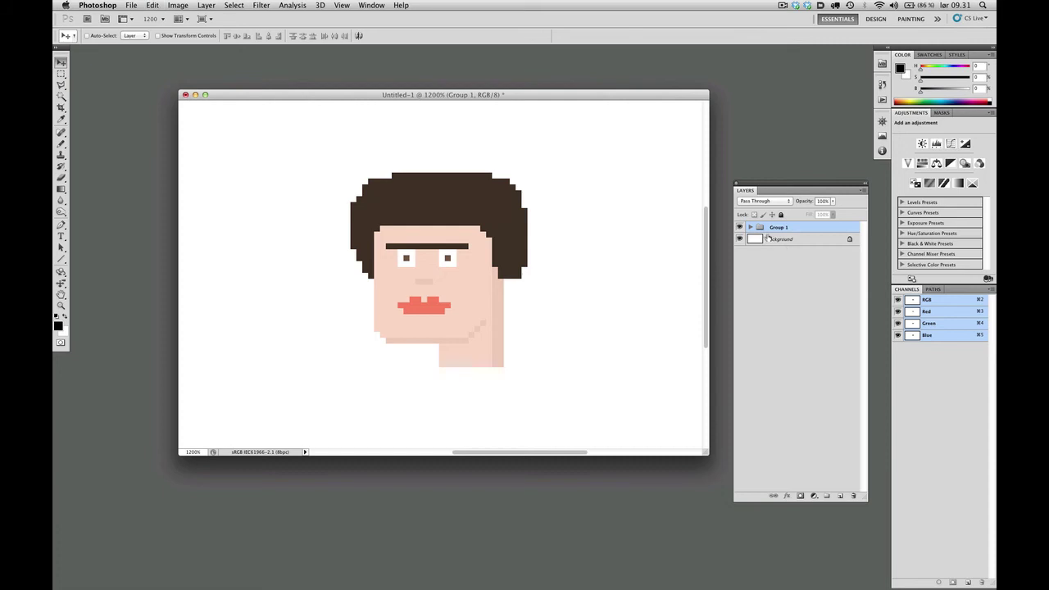
key("alt+super+z")
- Check the Mouth layer by toggling its visibility and rename it as Mouth 1
left_click(797, 253)
left_click(793, 229)
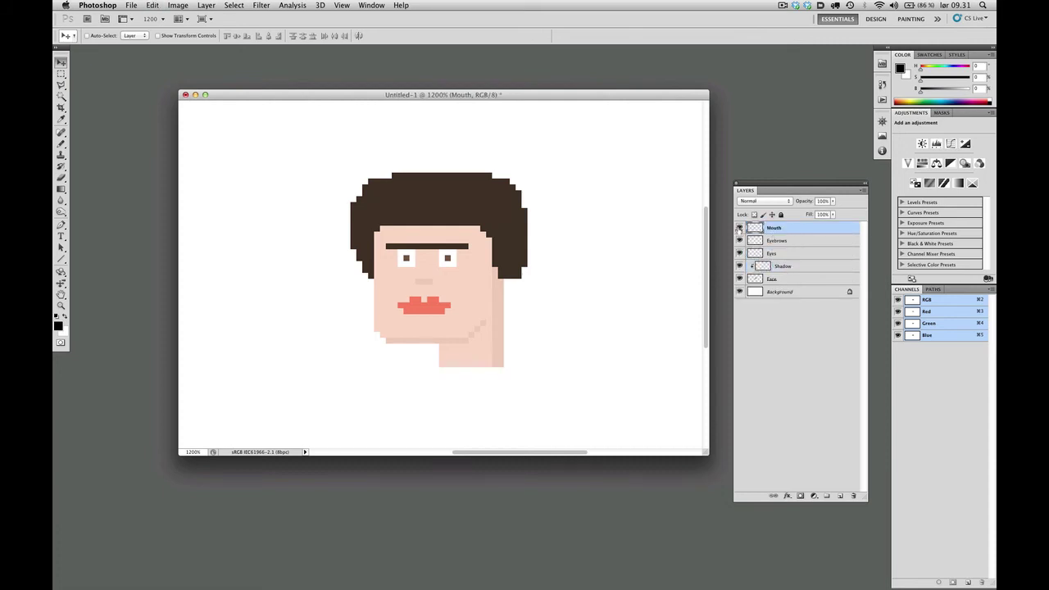
left_click(740, 227)
left_click(740, 228)
double_click(774, 227)
type("1")
key("Return")
- Sample the coral lip colour and create a new layer named Mouth 2 above Mouth 1
key("b")
left_click(434, 307, "alt")
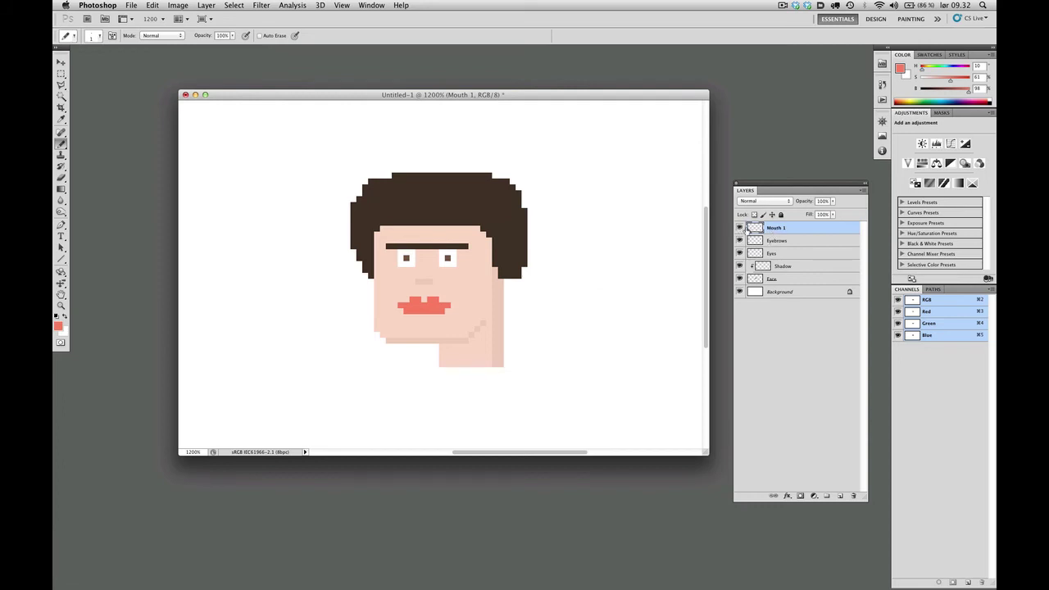
key("super+shift+n")
type("Mou")
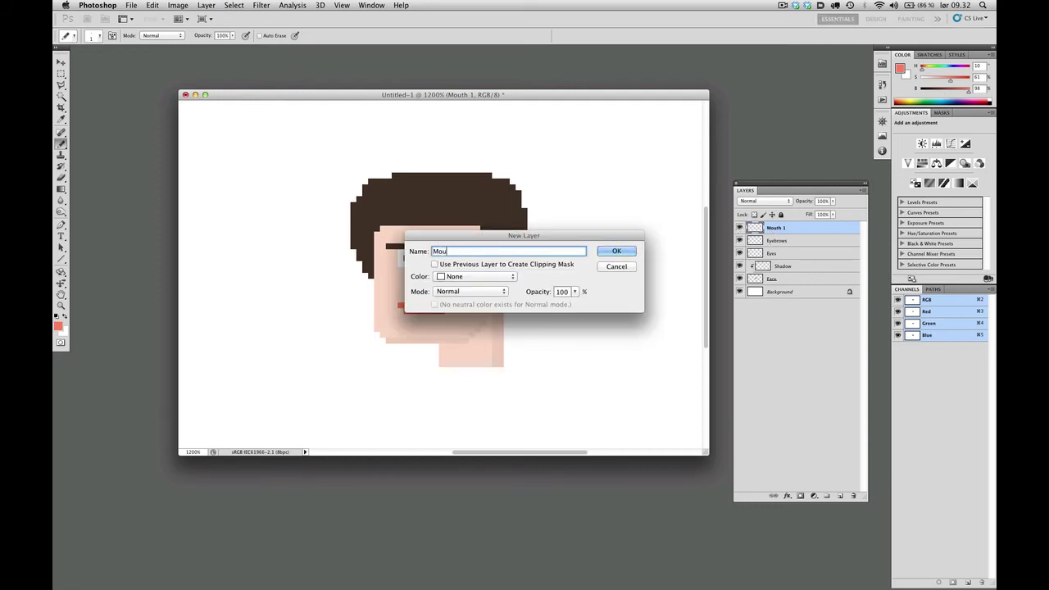
type("th 2")
left_click(608, 252)
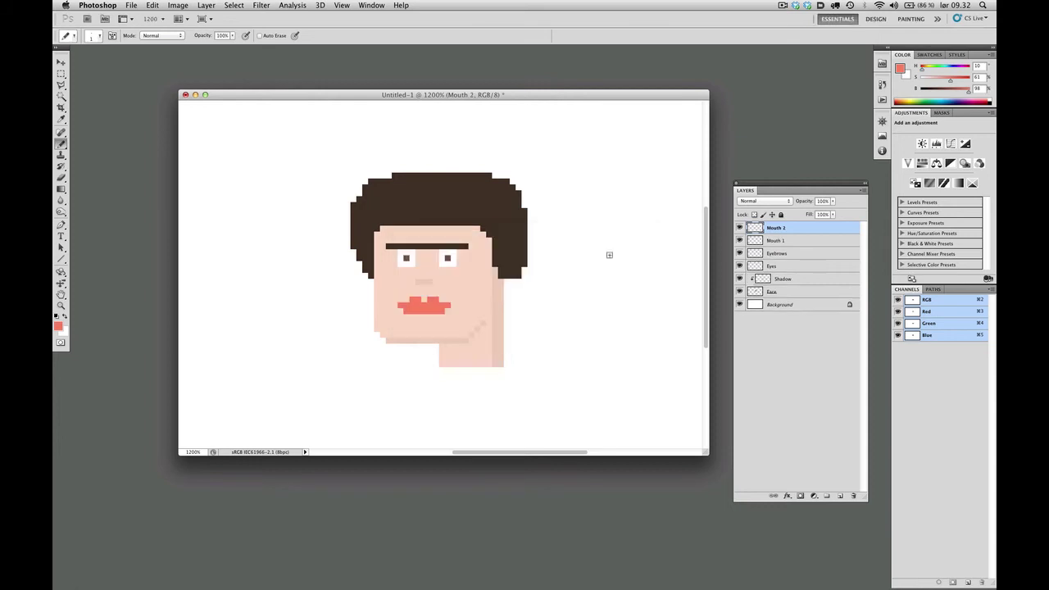
- Activate the Mouth 1 layer and lower its opacity to 30%
left_click(756, 241)
key("v")
key("1")
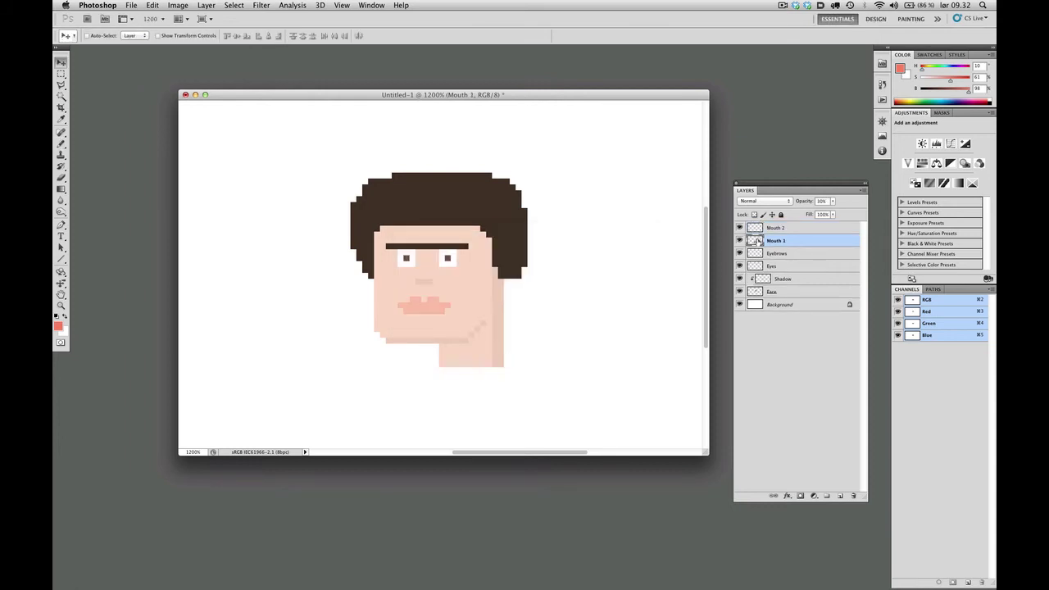
- Draw a coral upper lip with a notched cupid's bow and mouth corners on the Mouth 2 layer, over the faded Mouth 1
left_click(756, 228)
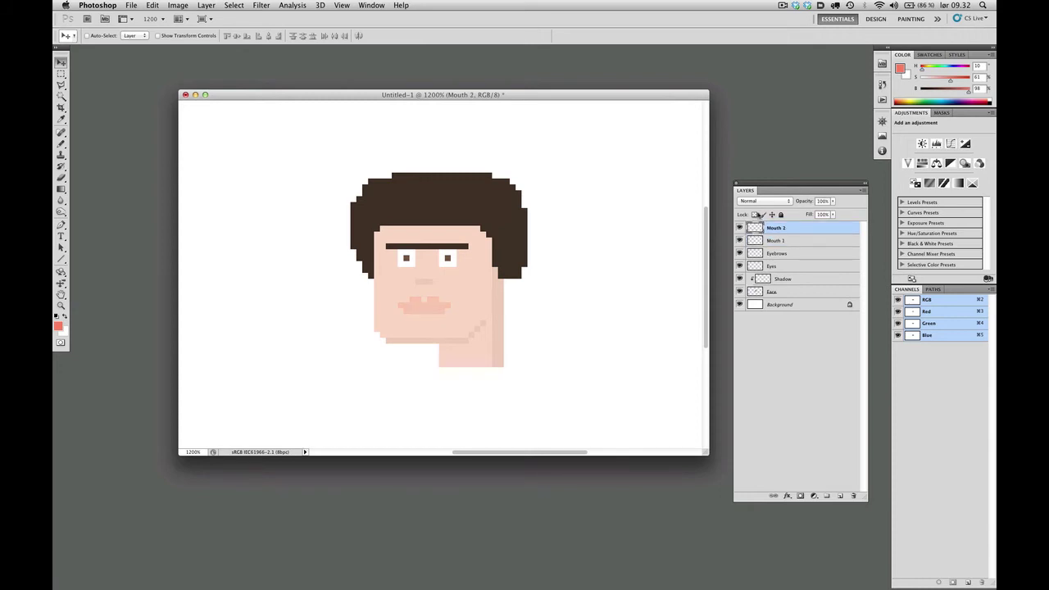
key("b")
scroll(441, 307, "up", 1)
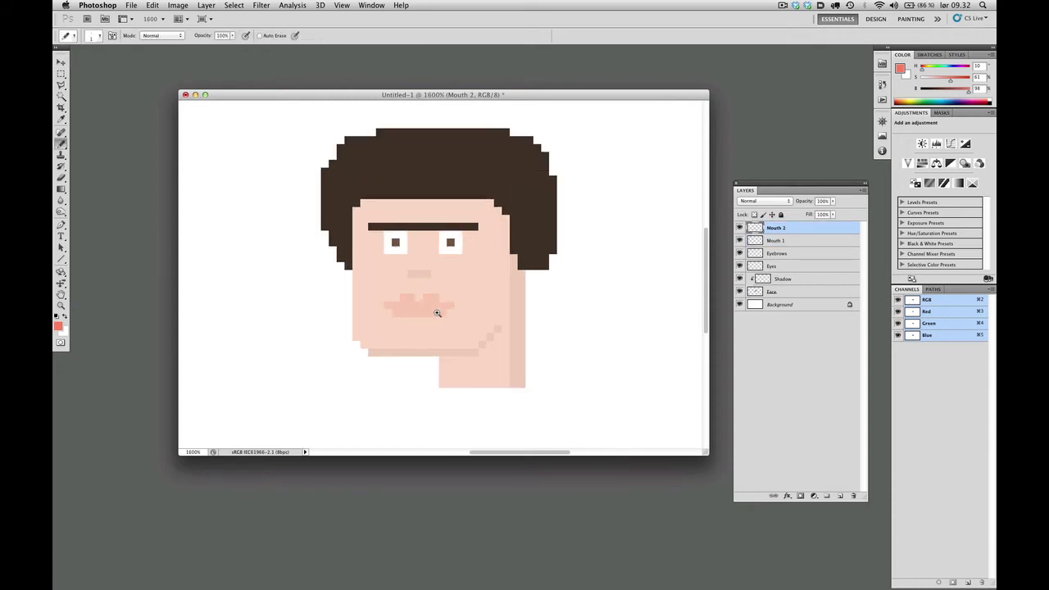
left_click(380, 305)
left_click_drag(388, 298, 457, 304)
key("super+z")
left_click(457, 305)
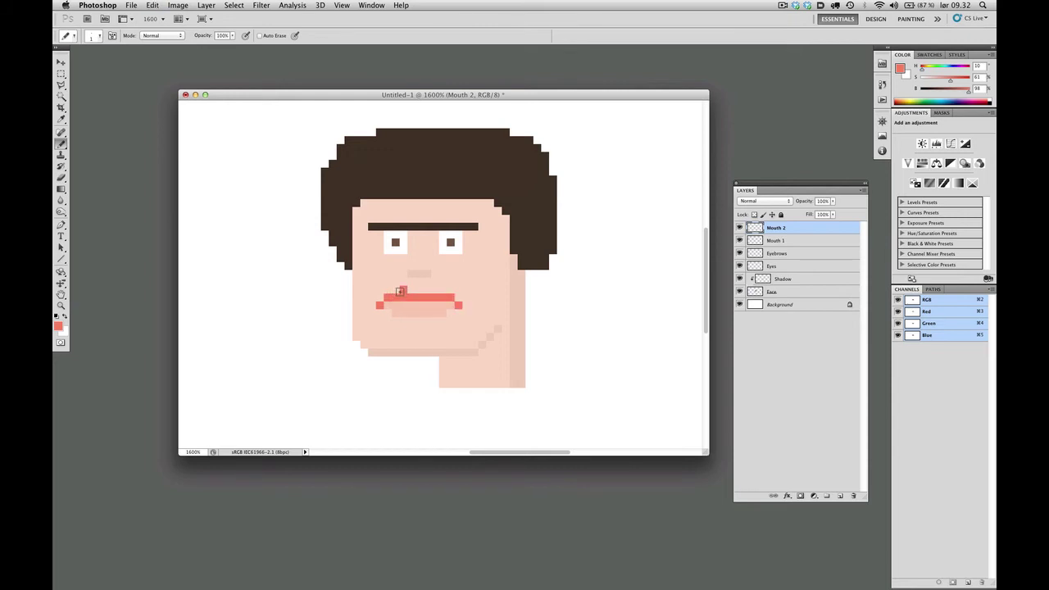
left_click_drag(400, 292, 436, 290)
key("super+alt+z")
key("super+alt+z")
key("super+z")
- Complete the open mouth with coral sides and a lower lip, and fill its interior with white
left_click_drag(380, 307, 380, 316)
left_click_drag(459, 306, 459, 316)
left_click(387, 320)
mouse_move(395, 328)
left_mouse_down()
mouse_move(450, 327)
mouse_move(394, 328)
mouse_move(443, 335)
left_mouse_up()
key("super+z")
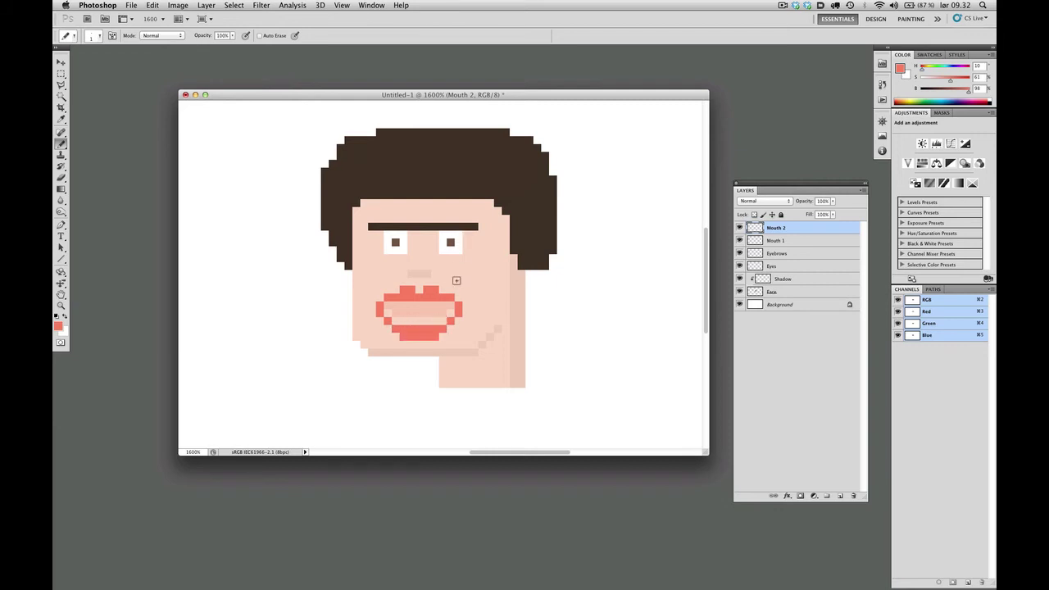
left_click(65, 316)
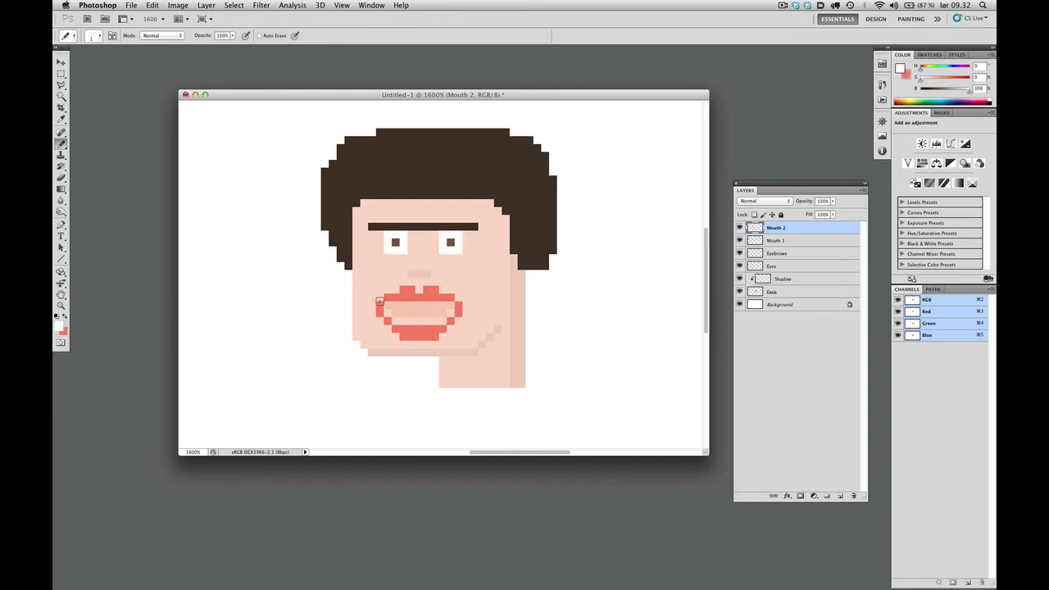
left_click_drag(388, 310, 453, 312)
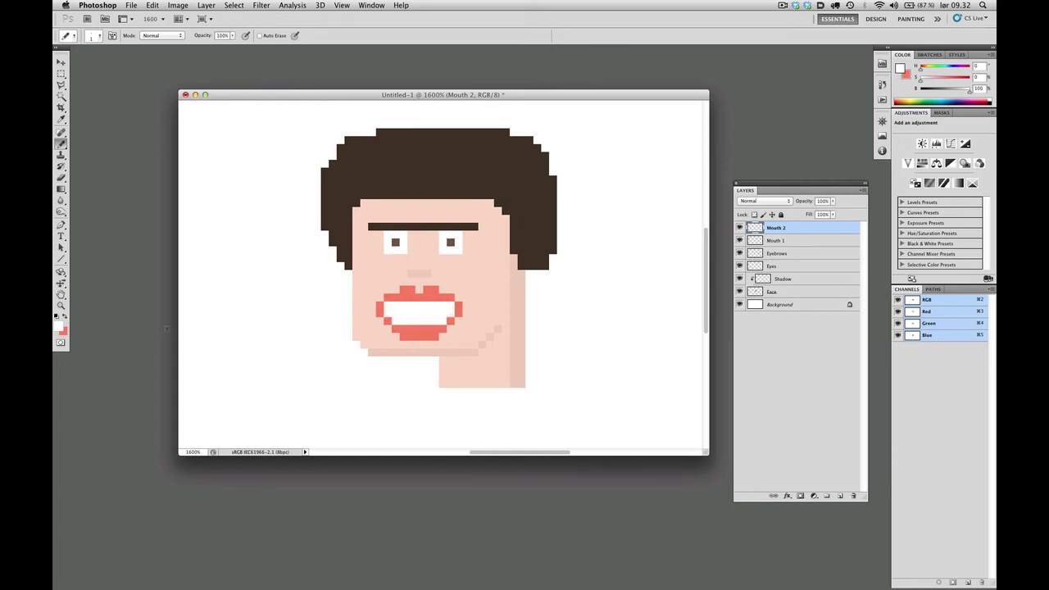
- Sample the dark brown hair colour as the foreground colour and paint dark corners on both sides of the white teeth
left_click(59, 326)
left_click(414, 332)
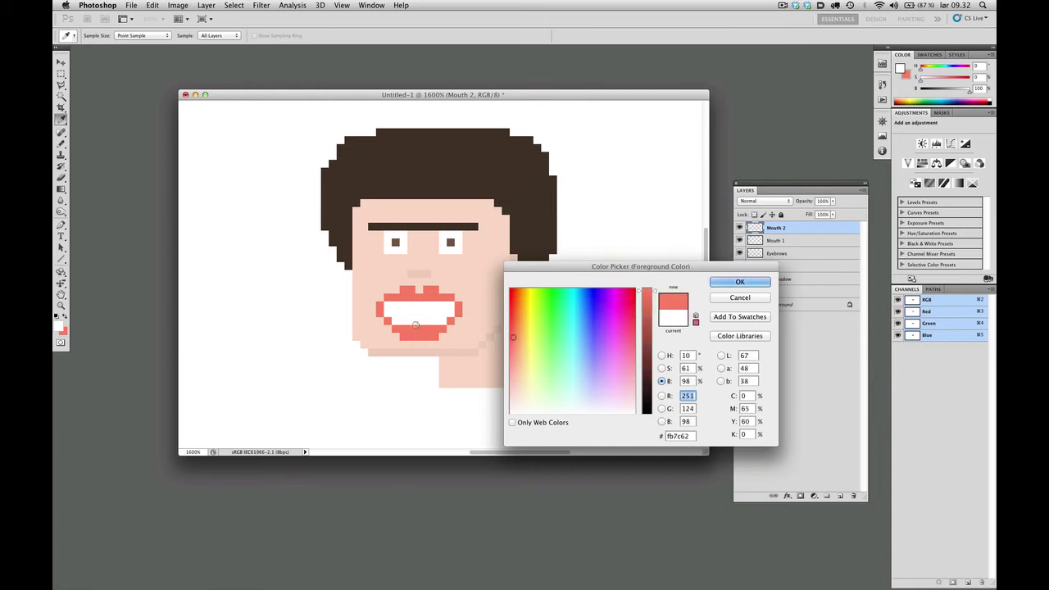
left_click_drag(650, 366, 647, 382)
left_click(481, 174)
left_click(741, 282)
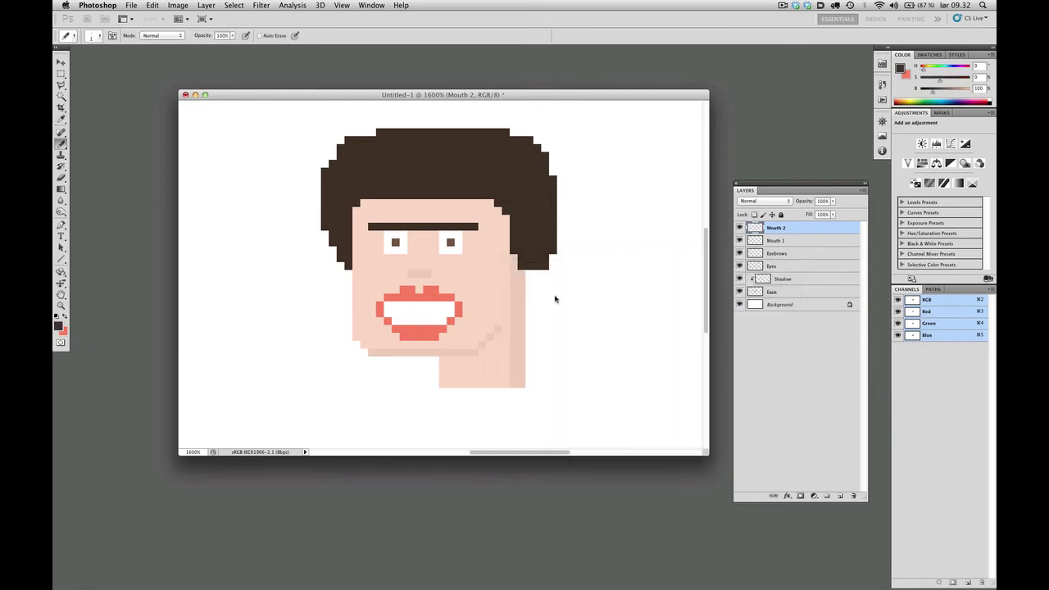
mouse_move(387, 306)
left_mouse_down()
mouse_move(449, 305)
mouse_move(396, 305)
mouse_move(443, 320)
left_mouse_up()
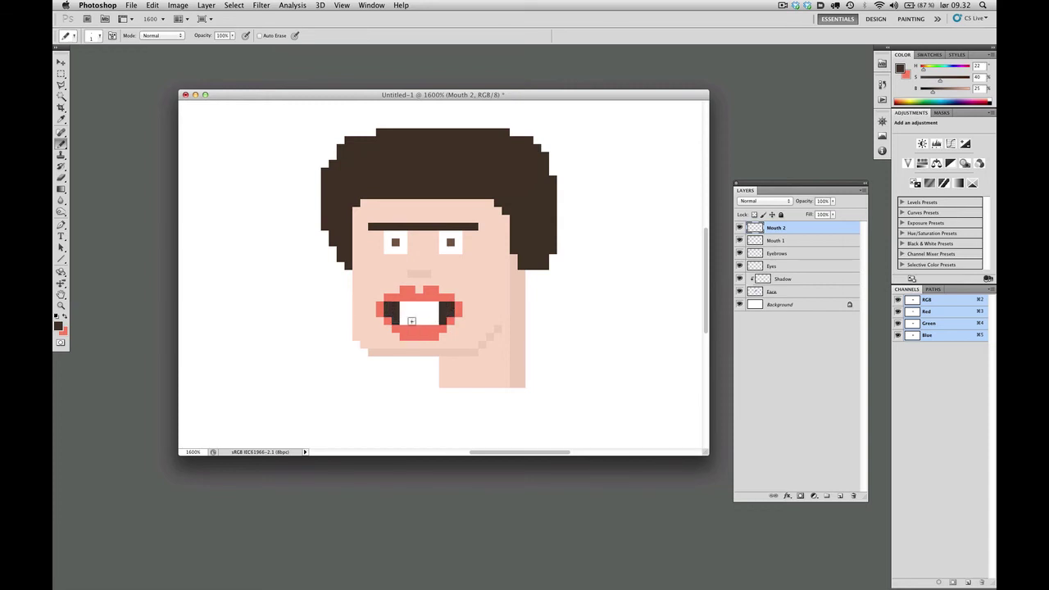
left_click(402, 313)
left_click(436, 313)
left_click(484, 295, "alt")
left_click(484, 294, "alt")
left_click(485, 293, "alt")
scroll(485, 293, "up", 3)
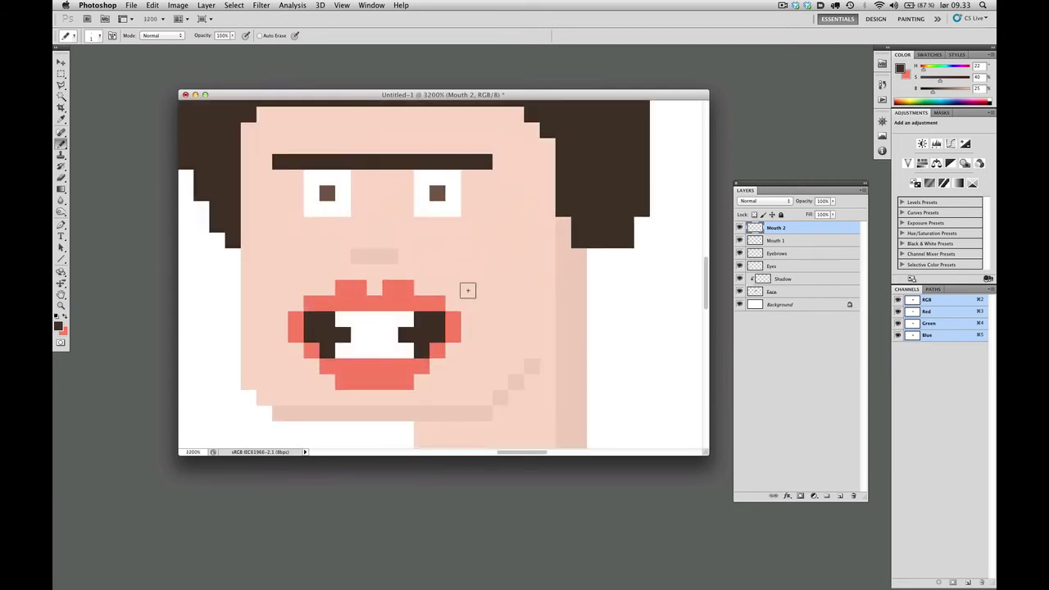
- Restore the Mouth 1 layer's opacity to 100% and deselect all layers
key("v")
scroll(574, 237, "down", 3)
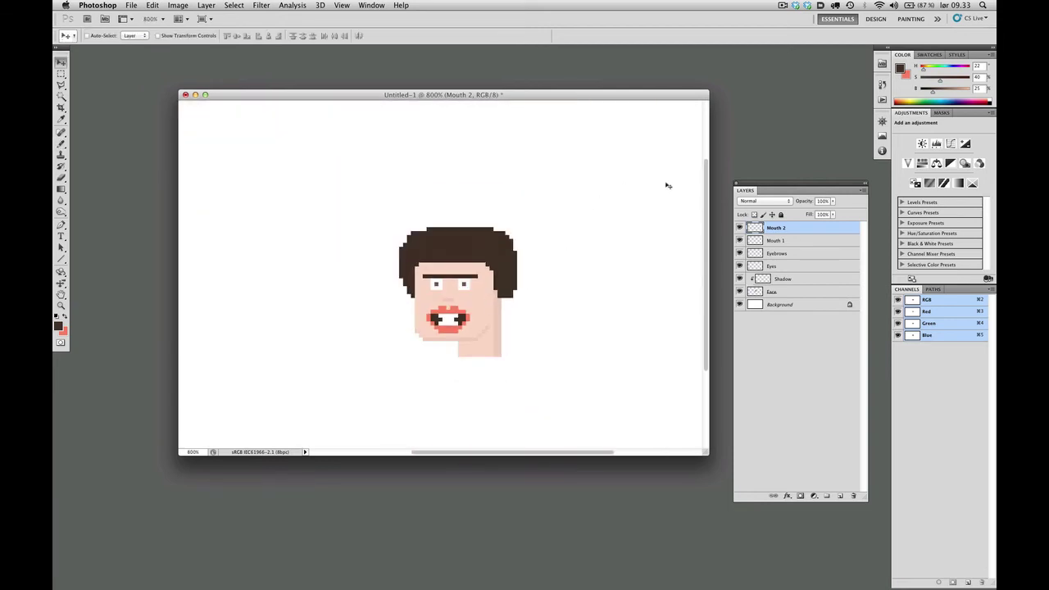
left_click(759, 240)
left_click(833, 201)
left_click_drag(825, 215, 866, 215)
left_click(801, 335)
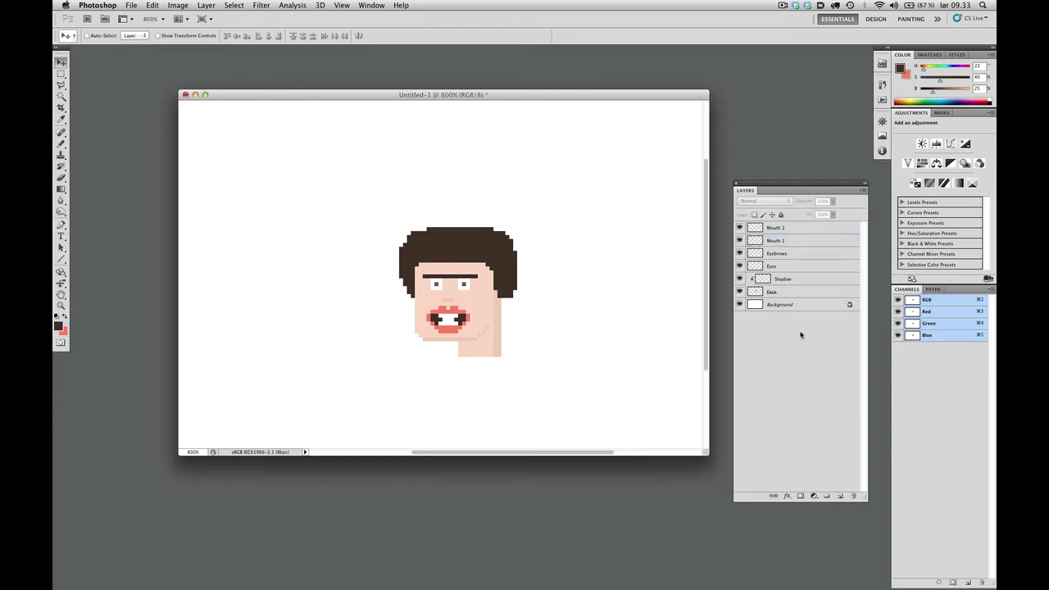
- Compare the two mouths by toggling the Mouth 2 layer's visibility repeatedly, and leave Mouth 2 hidden
left_click(741, 228)
left_click(740, 227)
left_click(740, 228)
left_click(740, 228)
left_click(740, 228)
left_click(740, 227)
left_click(740, 227)
left_click(740, 228)
left_click(740, 228)
left_click(740, 228)
left_click(740, 228)
left_click(740, 227)
left_click(740, 228)
left_click(740, 228)
left_click(740, 227)
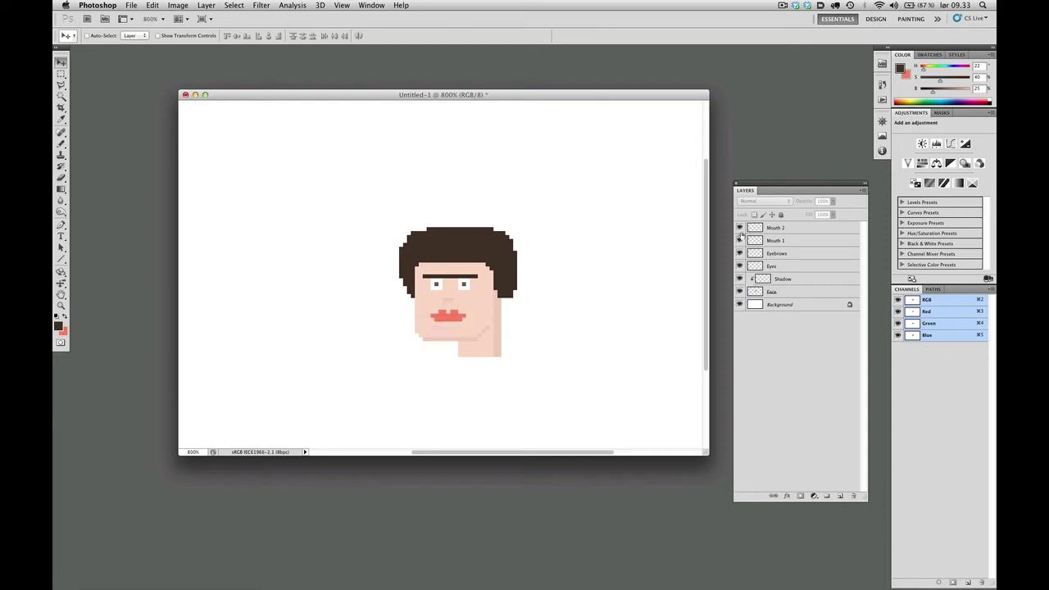
left_click(740, 230)
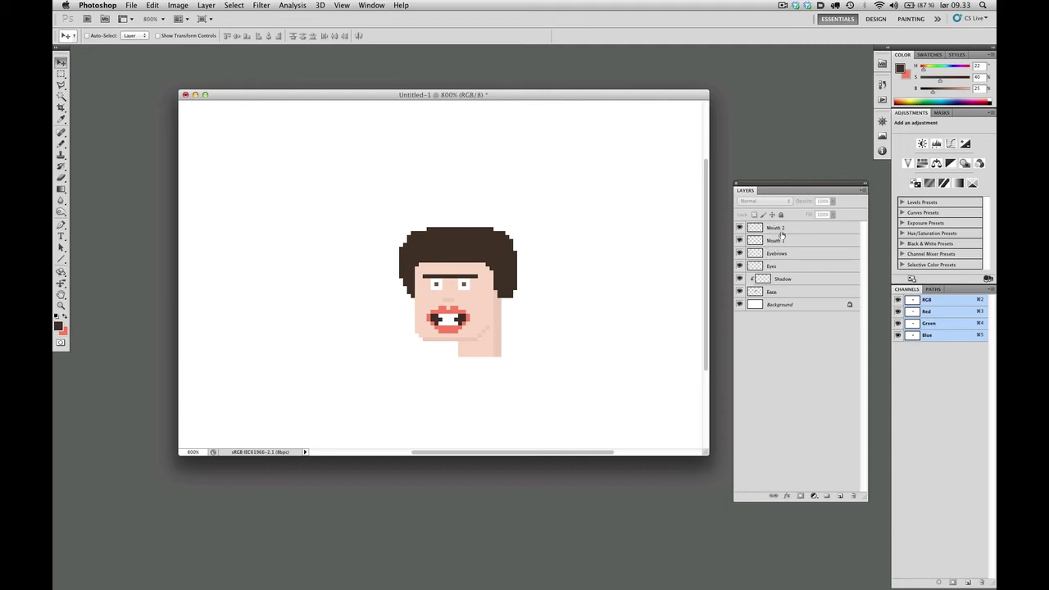
left_click(739, 228)
left_click(739, 228)
left_click(739, 227)
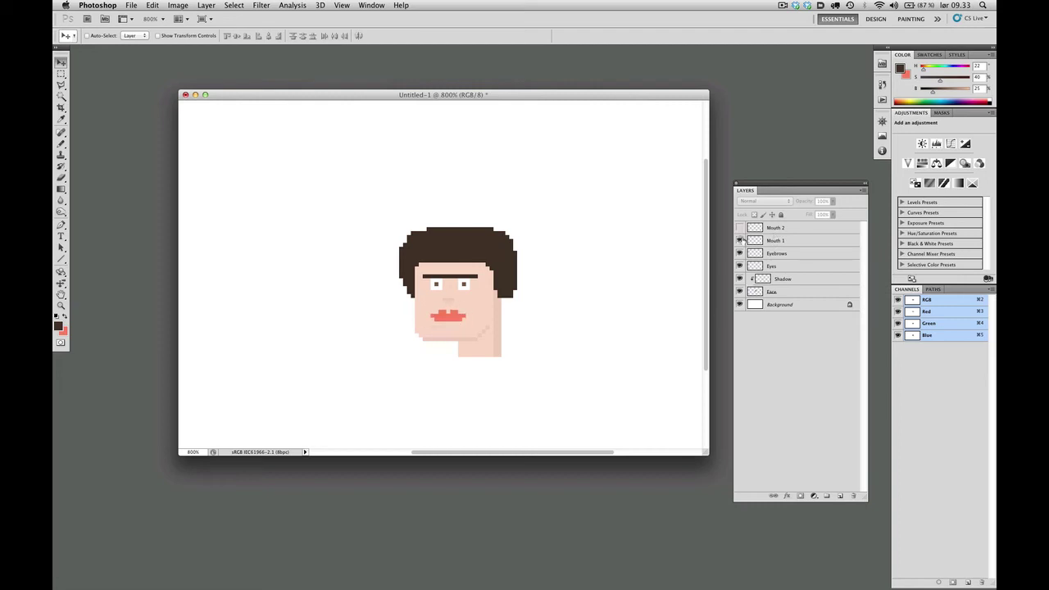
left_click(739, 228)
left_click(739, 228)
left_click(739, 228)
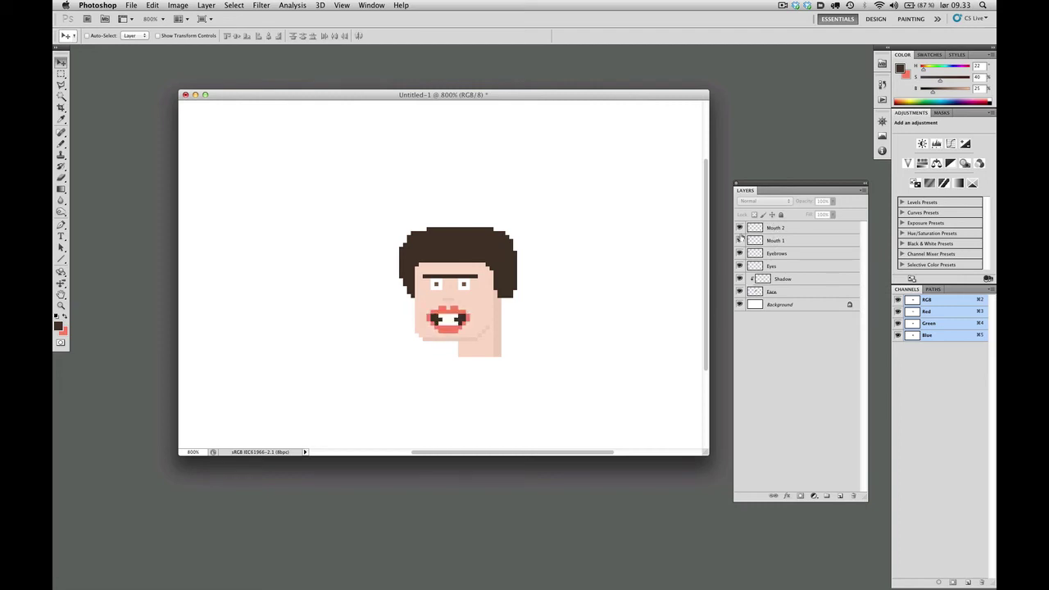
left_click(739, 228)
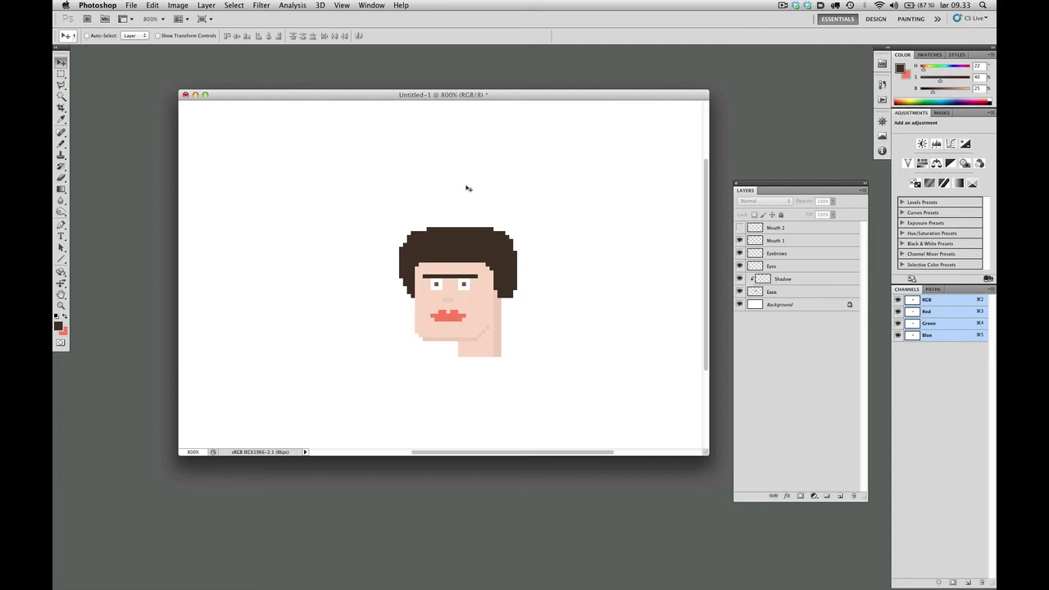
- Resize the image to 1280 × 720 pixels with Nearest Neighbor resampling and view it at 100%
scroll(446, 321, "down", 7)
scroll(445, 280, "up", 3)
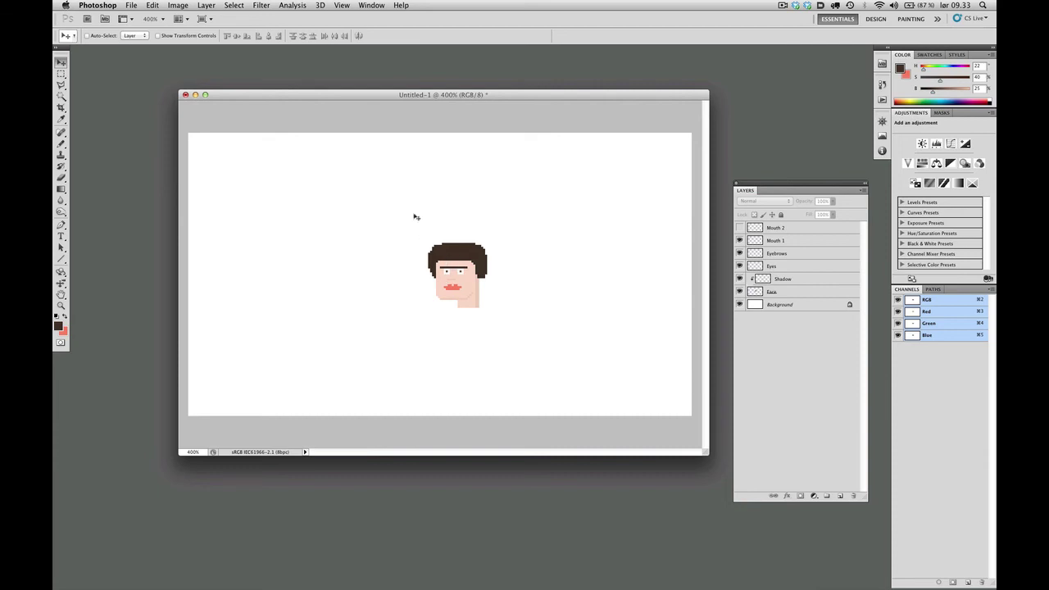
key("super+alt+i")
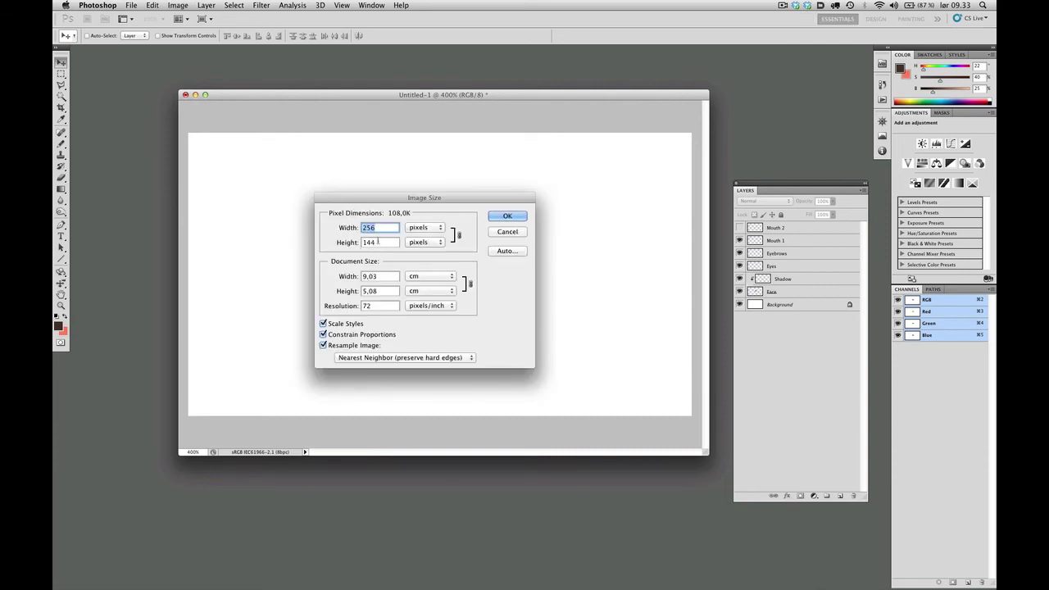
key("Tab")
type("720")
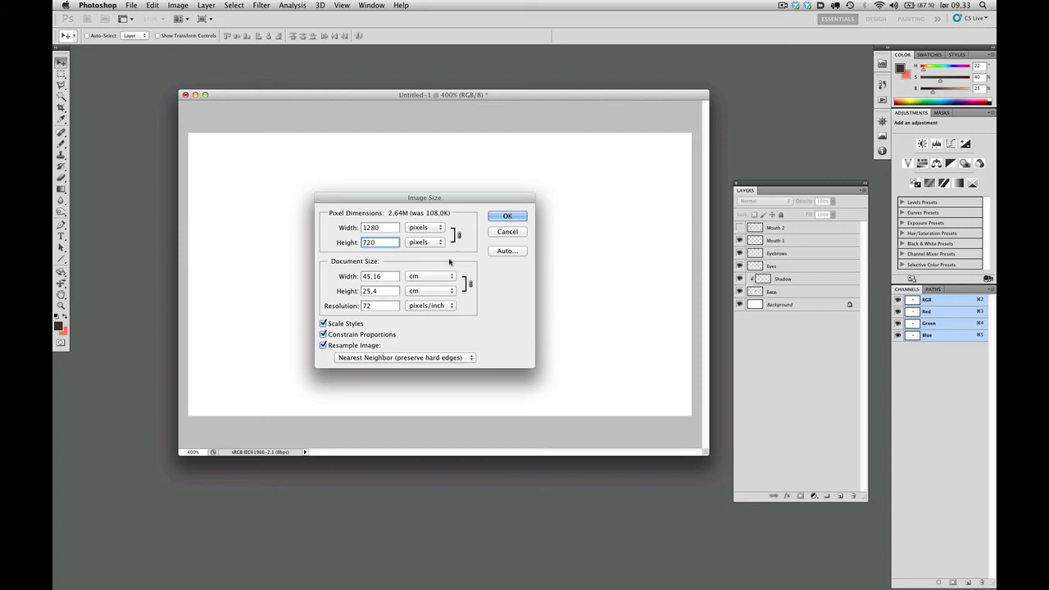
left_click(429, 357)
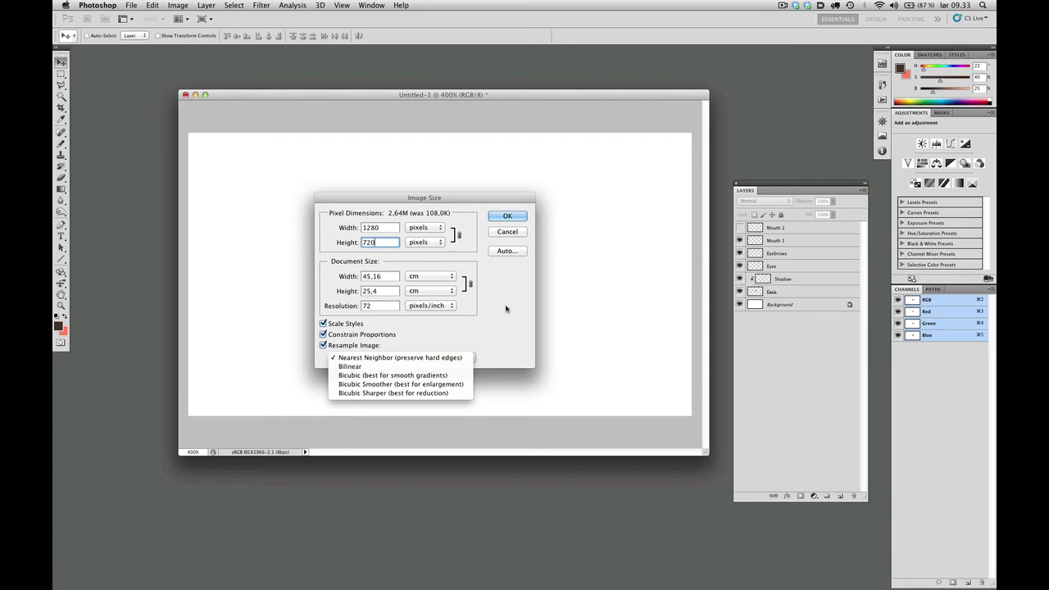
left_click(449, 358)
left_click(507, 216)
key("super+1")
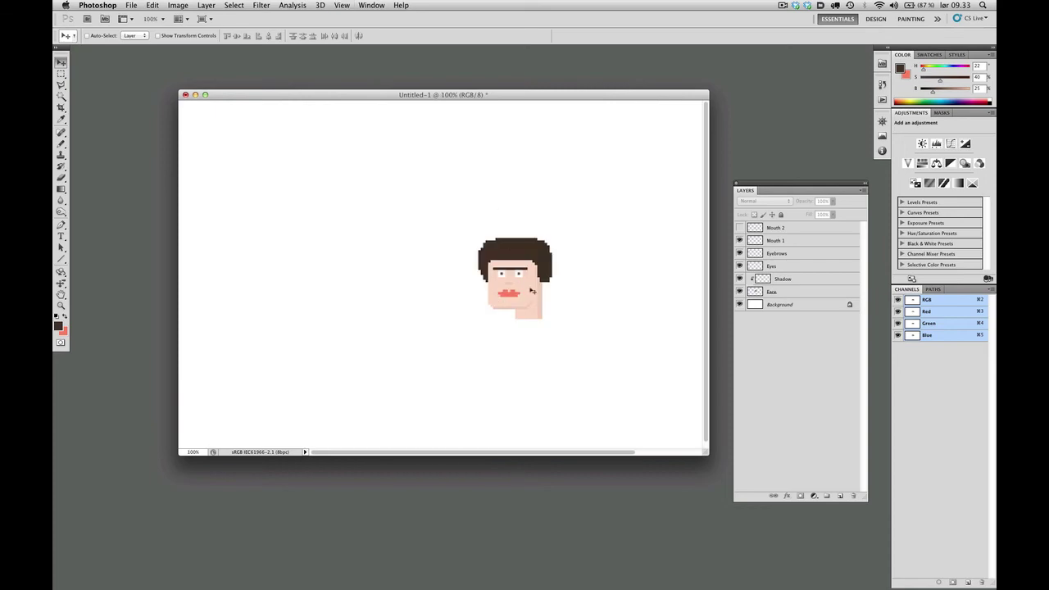
- Show the grid and examine the enlarged pixel blocks of the lips against it
key("super+apostrophe")
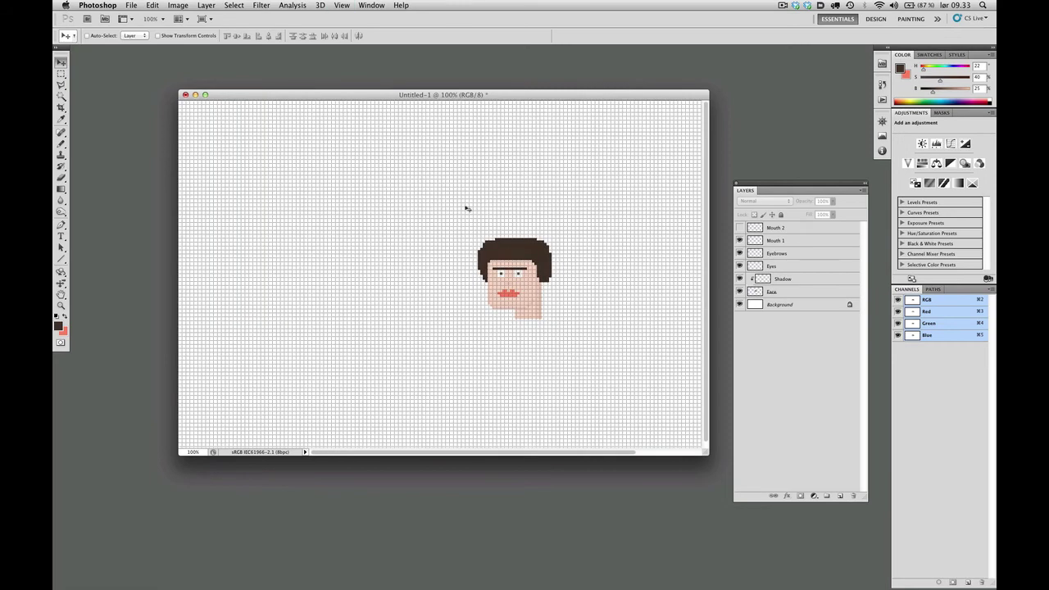
left_click(509, 289, "super")
left_click(509, 293, "super")
left_click(508, 297, "super")
left_click(508, 300, "super")
left_click(508, 301, "super")
left_click(508, 301, "super")
left_click(507, 302, "super")
left_click(494, 293, "super")
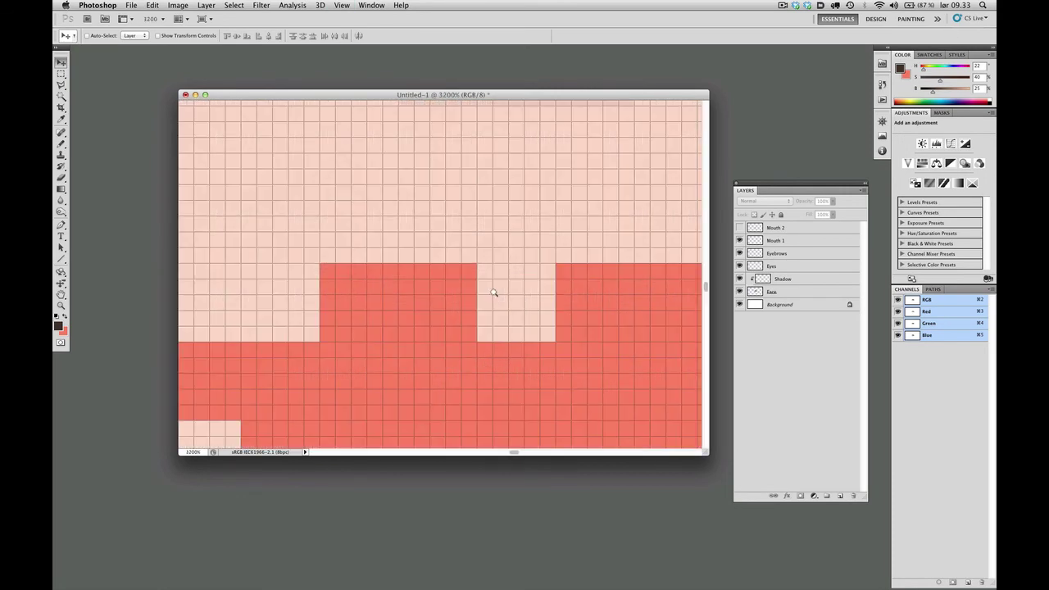
left_click(491, 296, "alt")
left_click(491, 296, "alt")
left_click(492, 296, "alt")
left_click(494, 296, "alt")
left_click(495, 296, "alt")
left_click(495, 296, "alt")
left_click(495, 295, "alt")
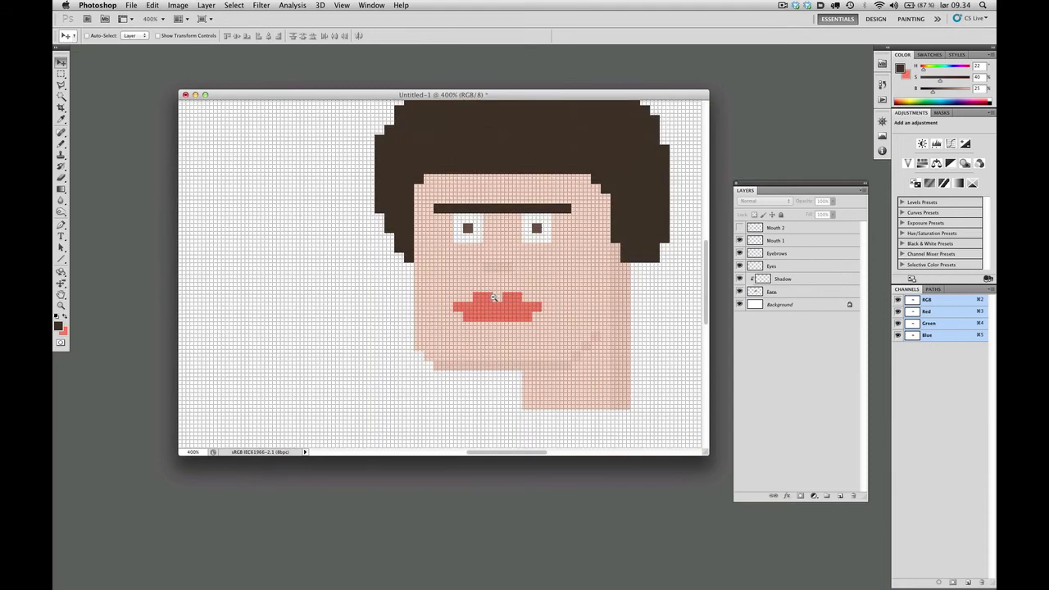
left_click(492, 299, "alt")
left_click(492, 298, "alt")
left_click(491, 291, "alt")
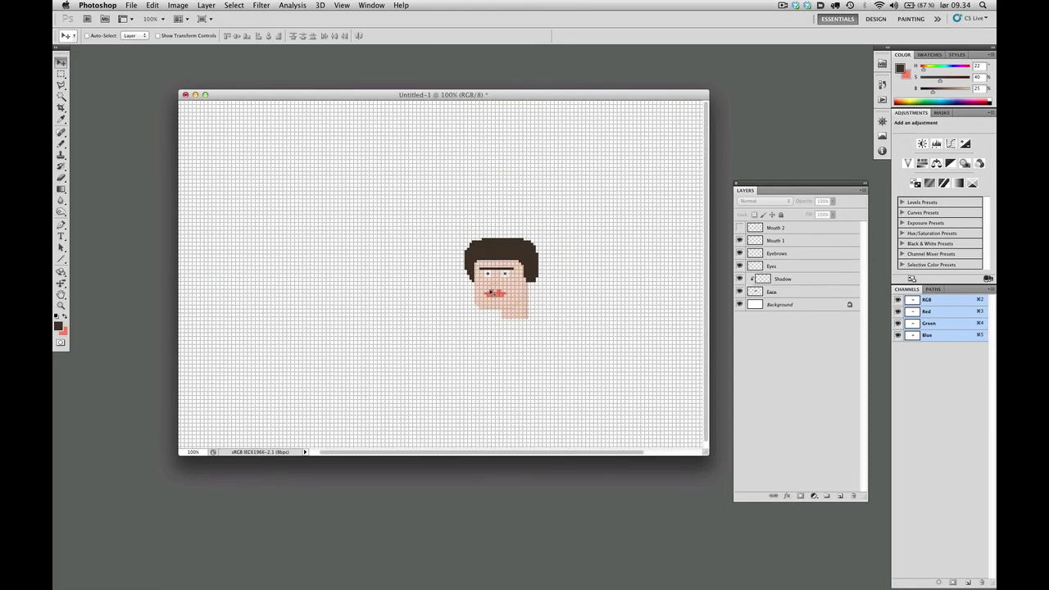
- Examine the face, neck and jaw shadow against the grid up close, and return to the 100% view
left_click(525, 296)
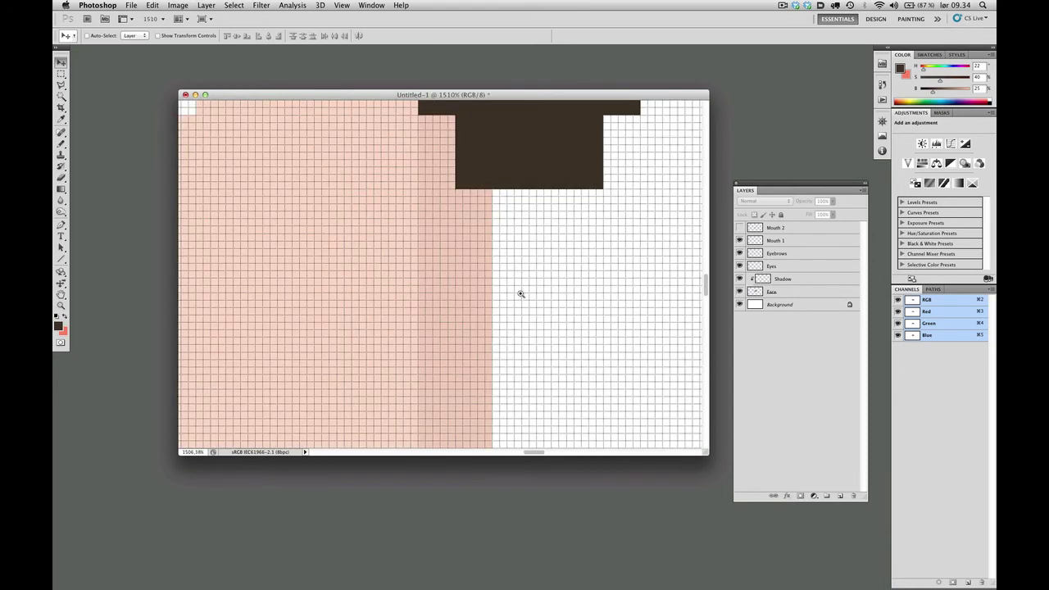
left_click(518, 295, "alt")
left_click(518, 295, "alt")
left_click(518, 294, "alt")
left_click(520, 294, "alt")
left_click_drag(428, 255, 511, 299)
left_click_drag(485, 365, 497, 175)
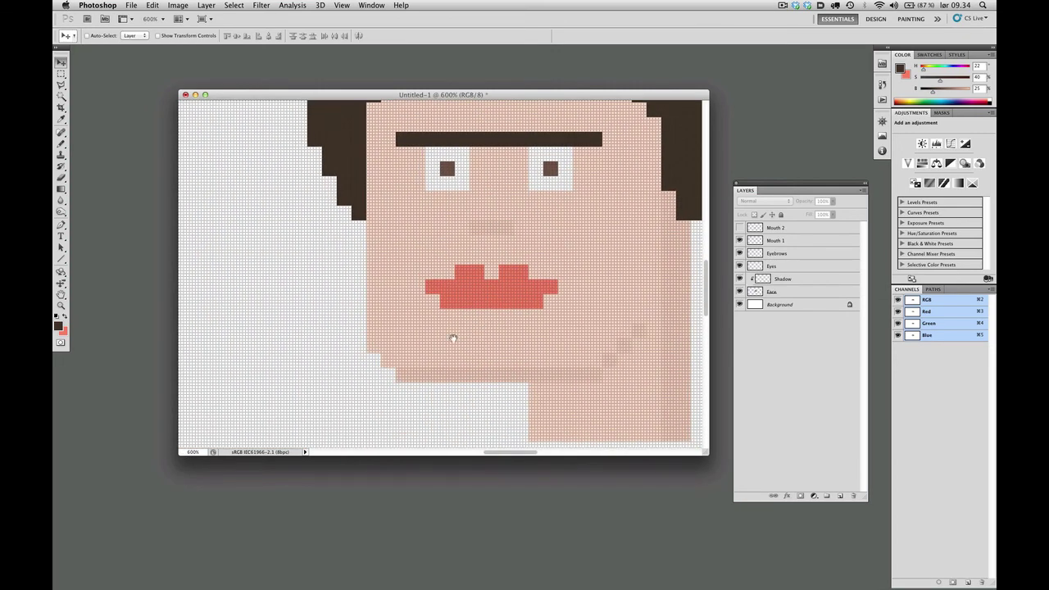
left_click_drag(455, 333, 482, 310)
left_click_drag(544, 298, 428, 324)
left_click_drag(458, 363, 504, 335)
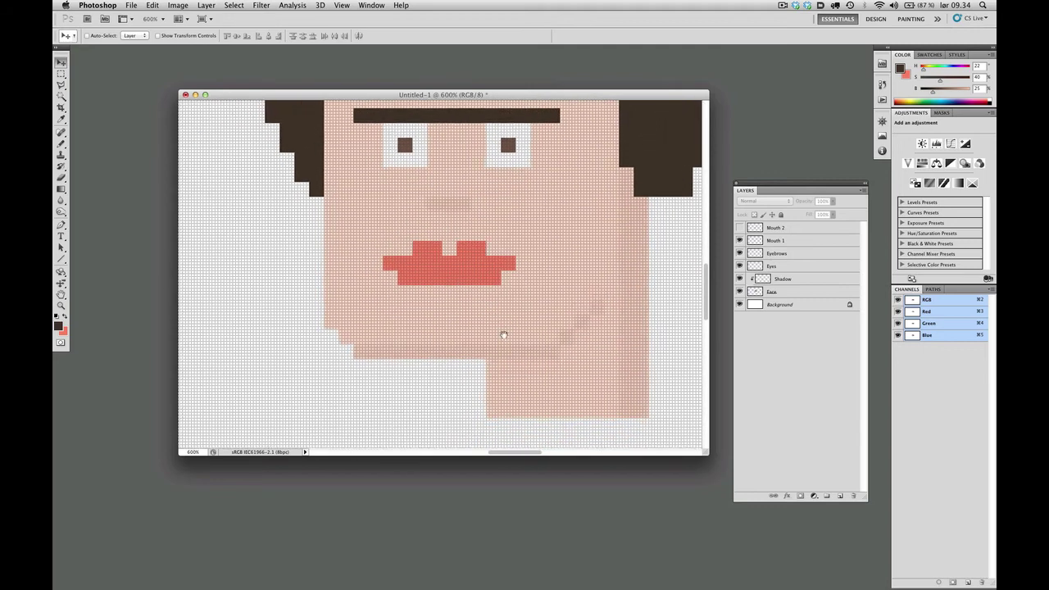
left_click_drag(604, 330, 568, 276)
scroll(561, 258, "up", 5)
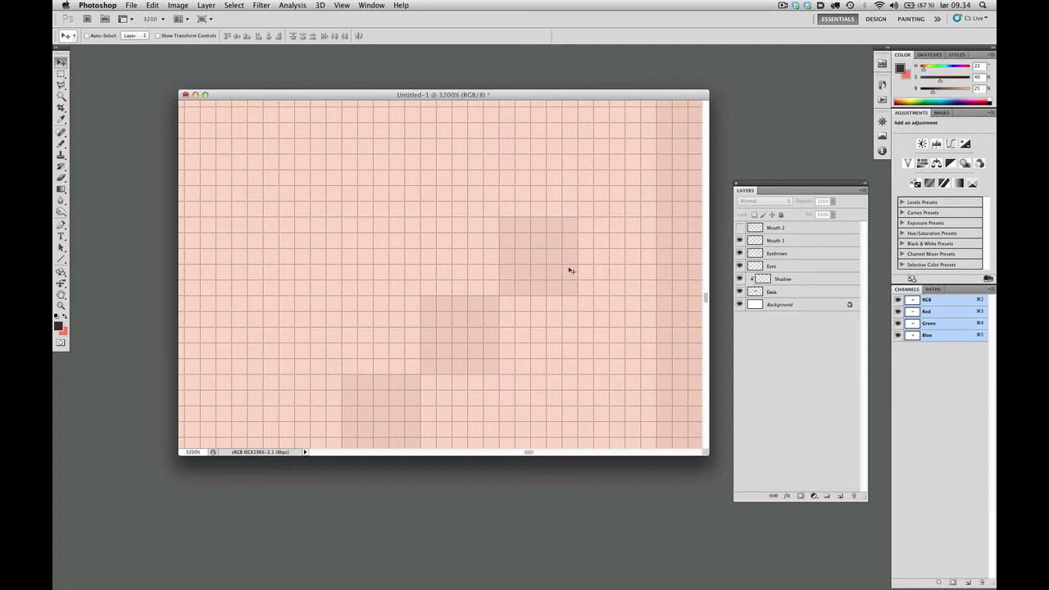
key("super+1")
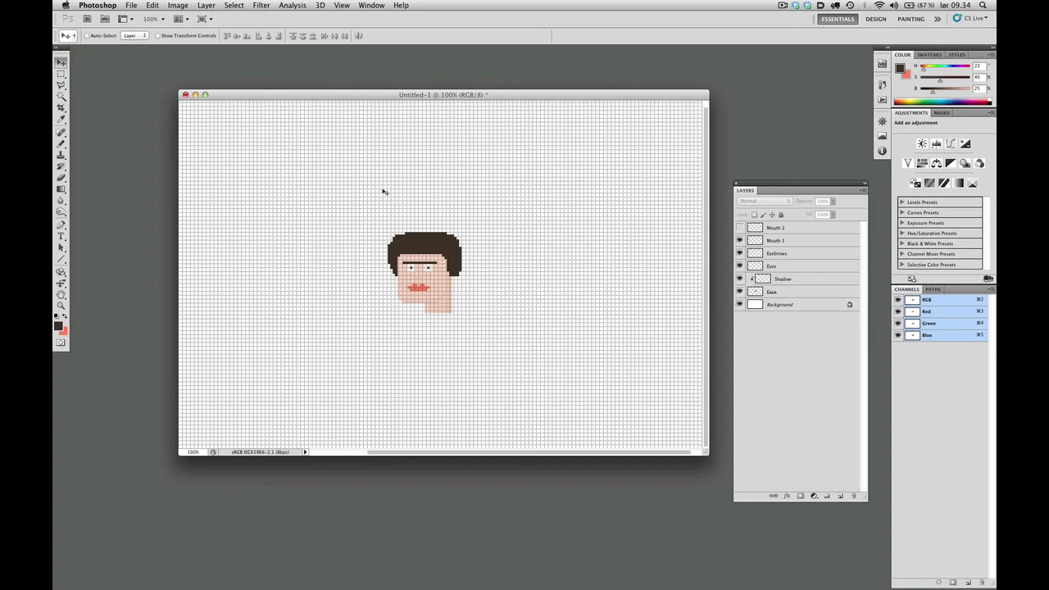
- Save the document to the desktop as Mangirl.psd in Photoshop format with layers, and quit Photoshop
key("super+s")
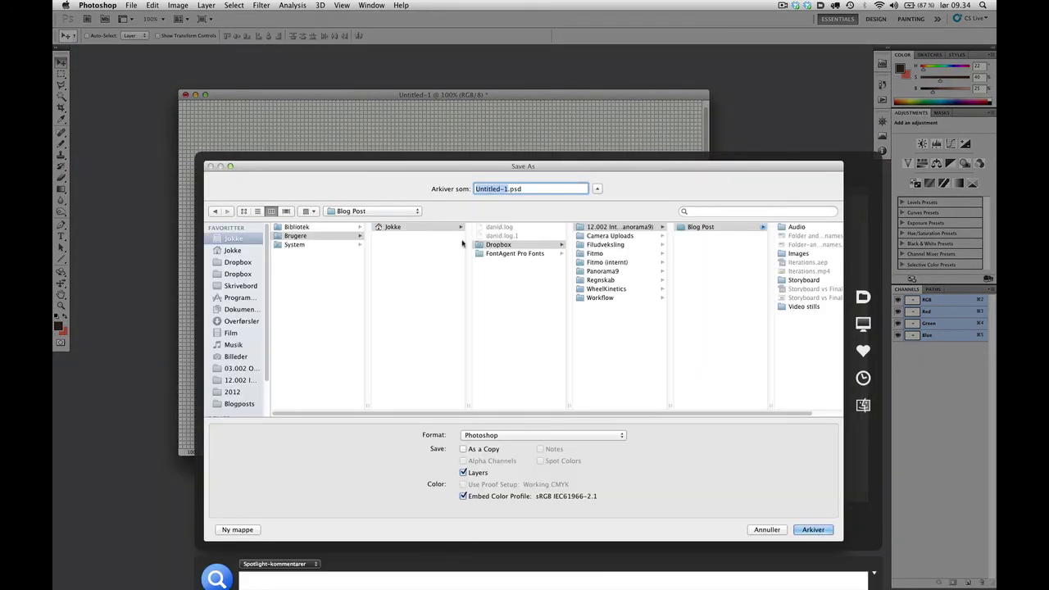
key("super+d")
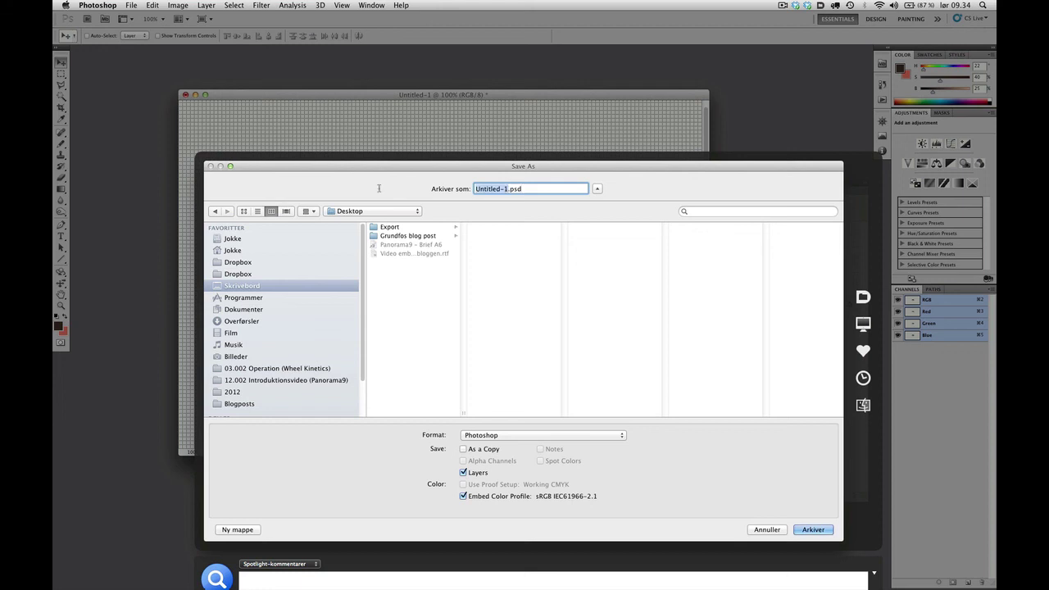
type("Mangirl")
key("Return")
key("Return")
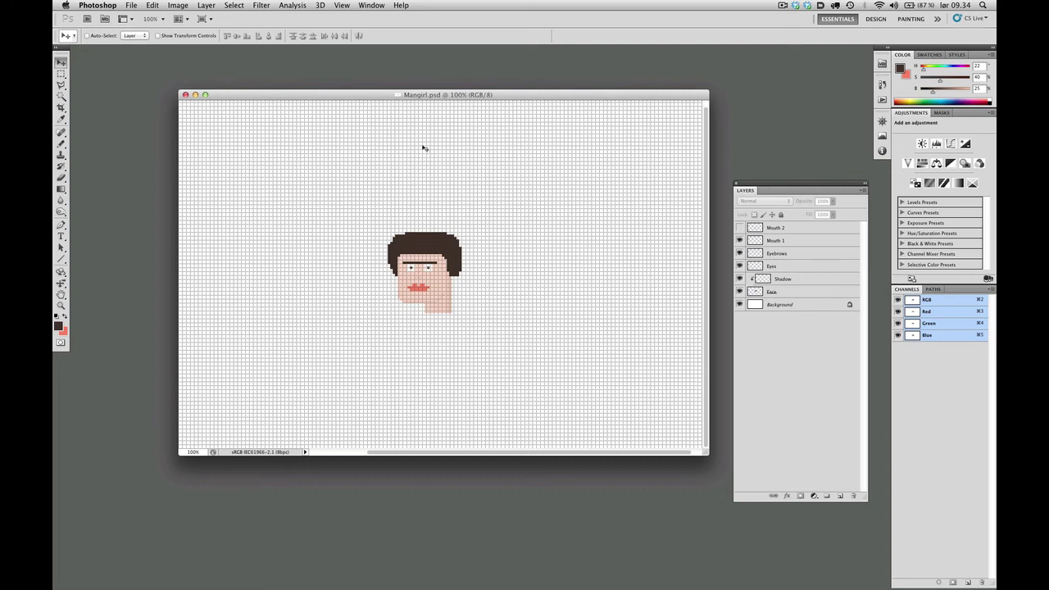
key("super+q")
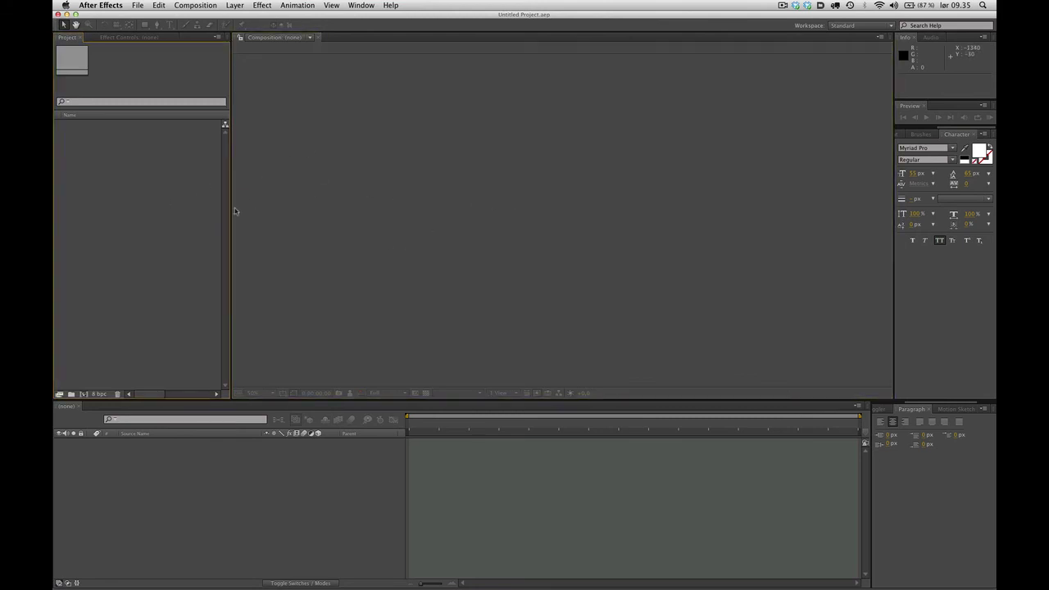
- Import Mangirl.psd from the desktop into the After Effects project as Composition - Retain Layer Sizes, with layer styles merged into footage
key("super+Tab")
key("super+Tab")
left_click(396, 292)
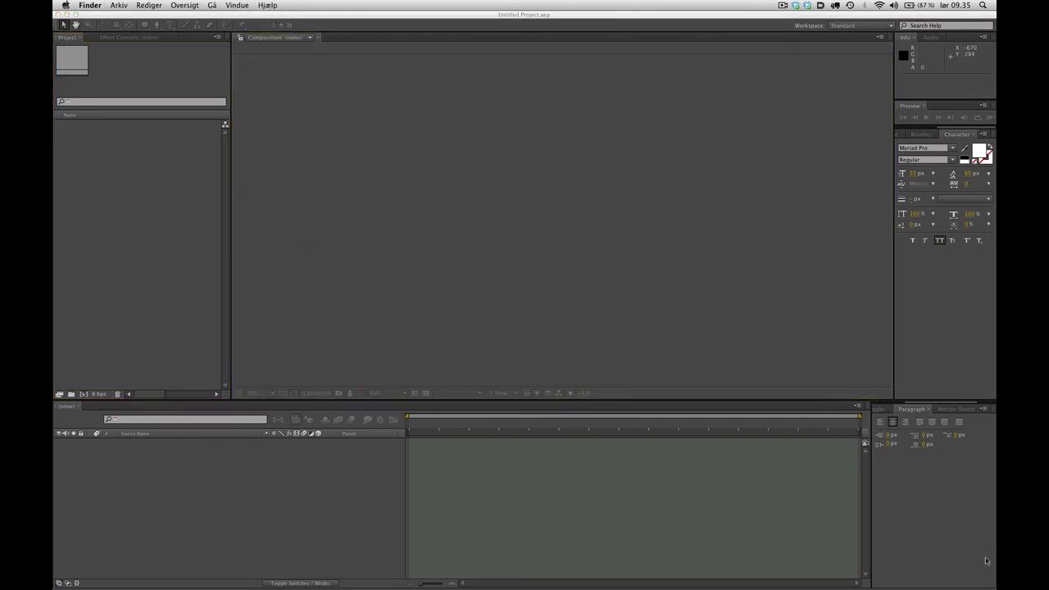
key("F11")
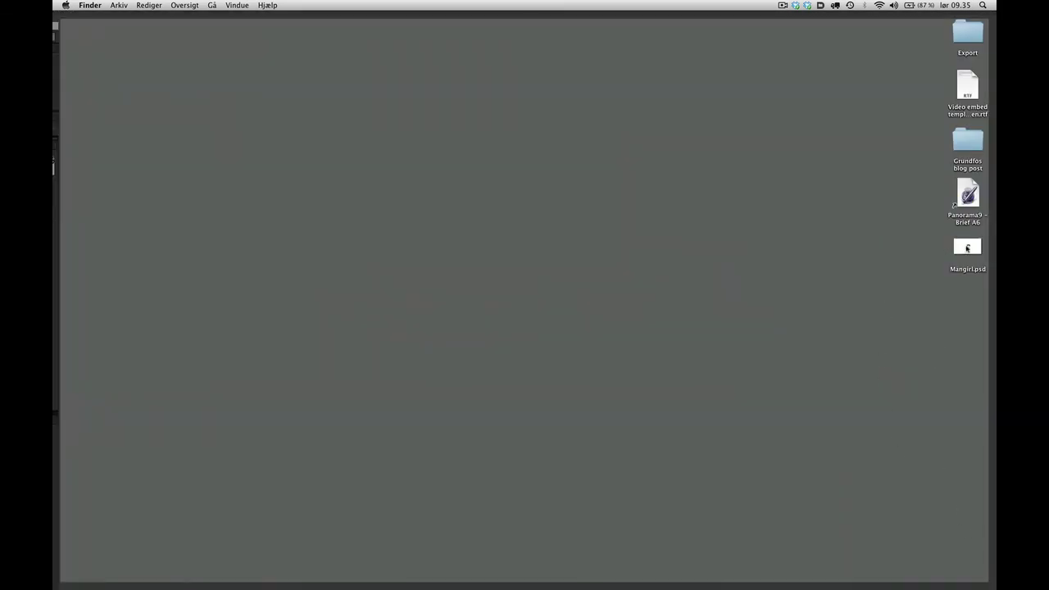
left_click_drag(966, 247, 137, 214)
key("F11")
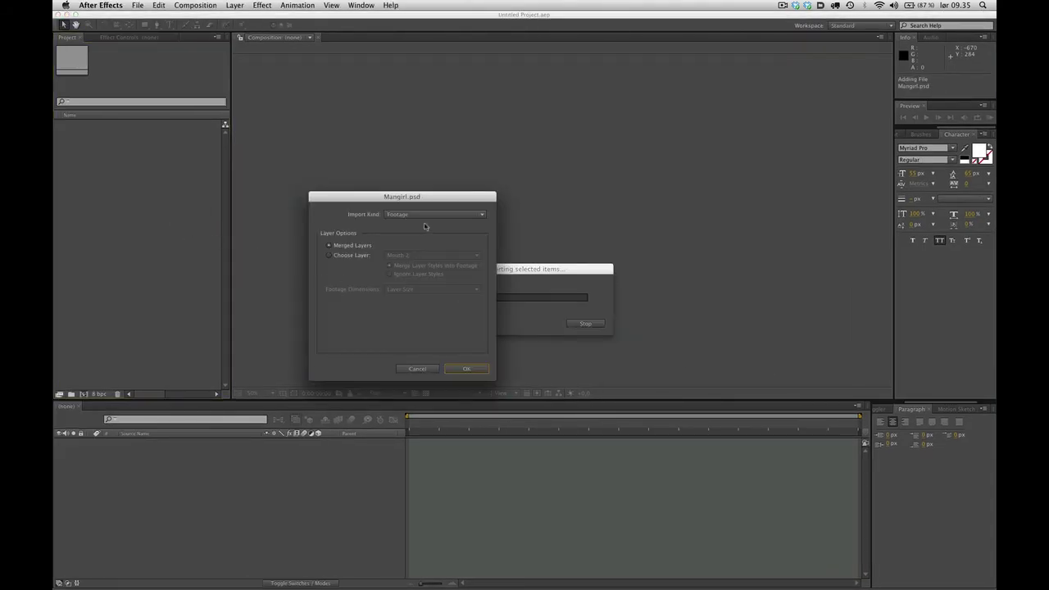
left_click(428, 215)
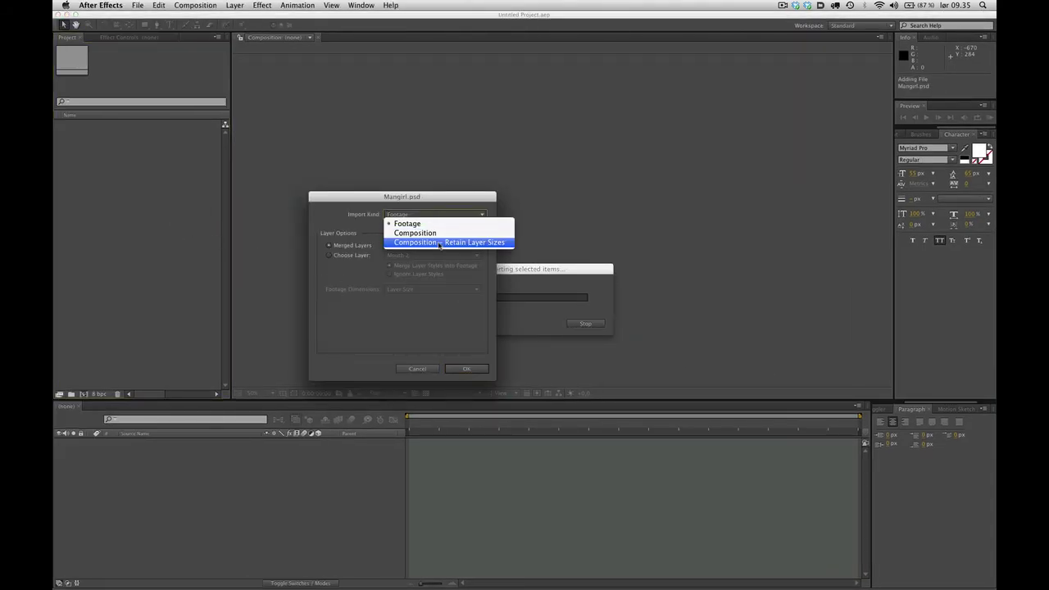
left_click(441, 243)
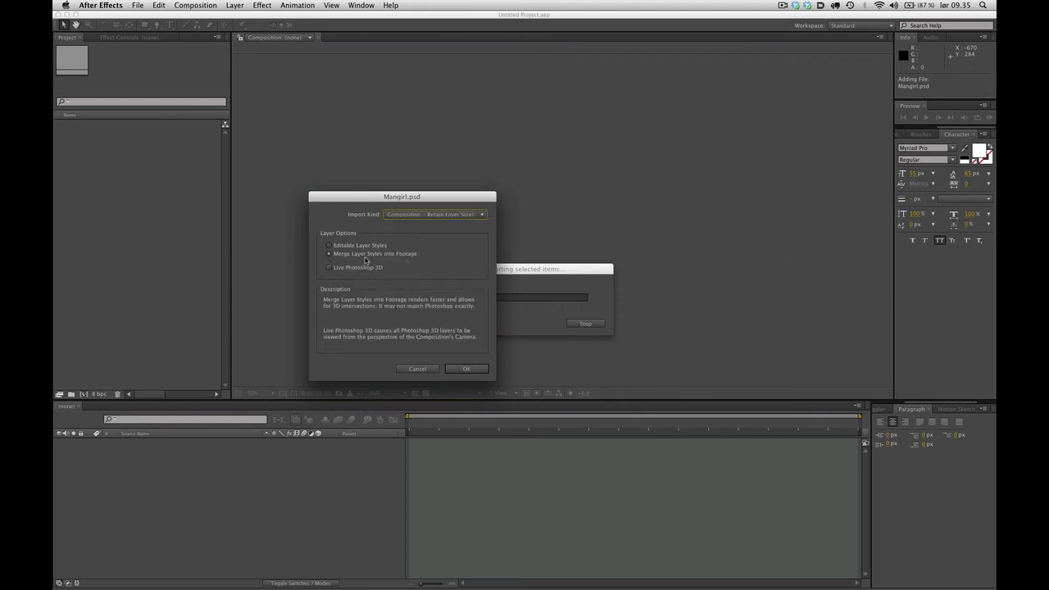
left_click(424, 215)
left_click(410, 192)
left_click(466, 368)
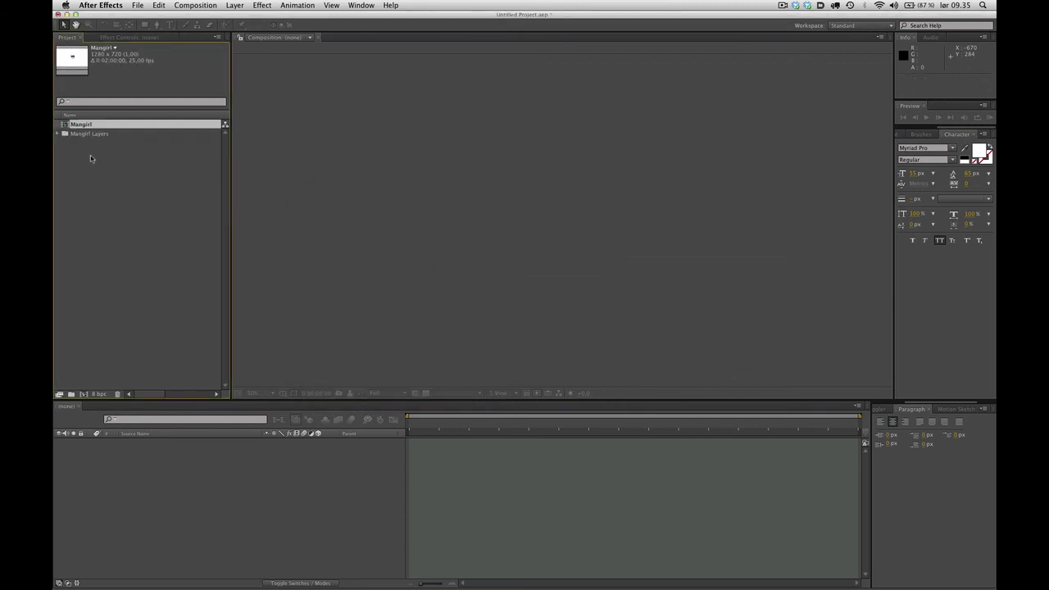
- Open the Mangirl composition at 100% view, compare the two mouths, and leave the Mouth 2 layer visible
double_click(66, 124)
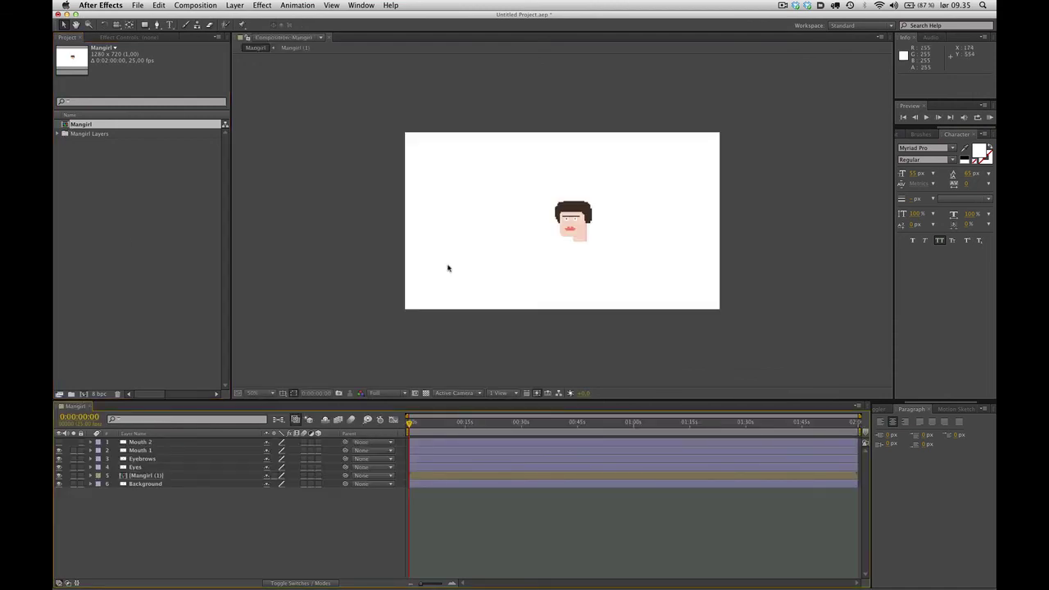
key("period")
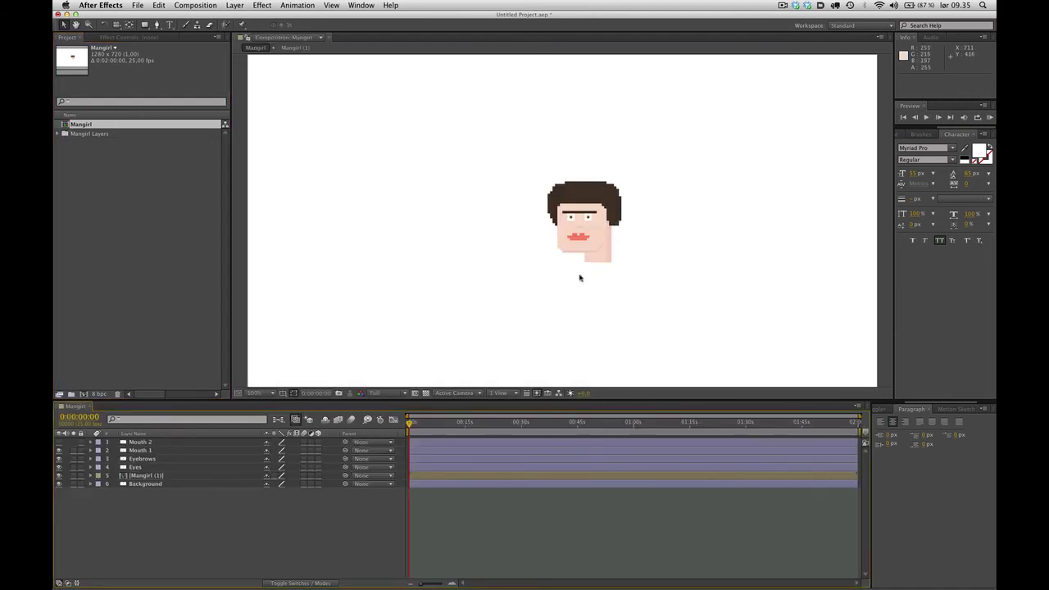
left_click(58, 442)
left_click(58, 442)
left_click(59, 442)
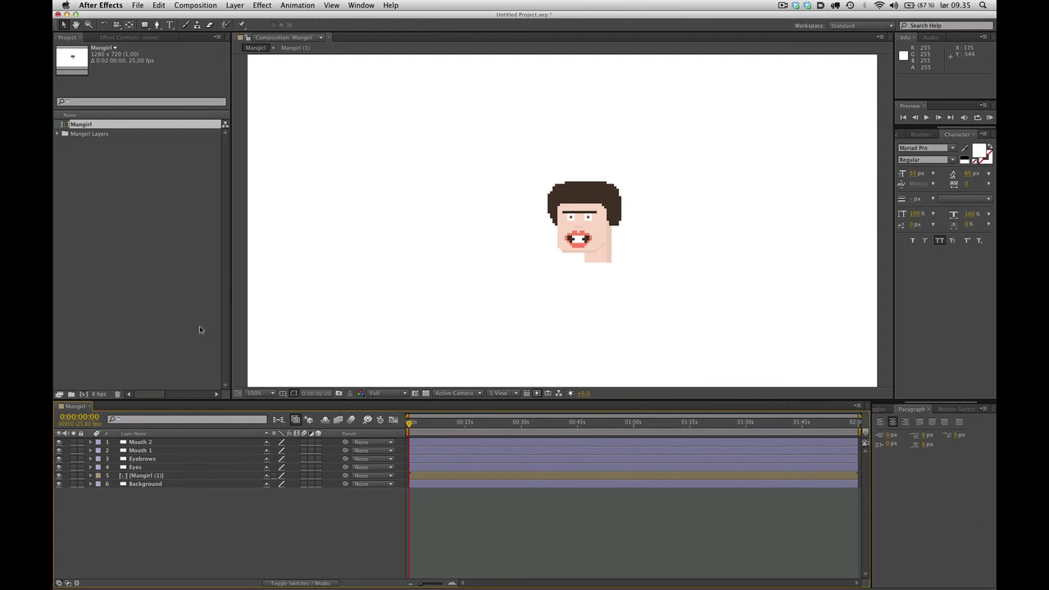
left_click(58, 442)
left_click(58, 442)
left_click(58, 442)
left_click(59, 442)
left_click(151, 443)
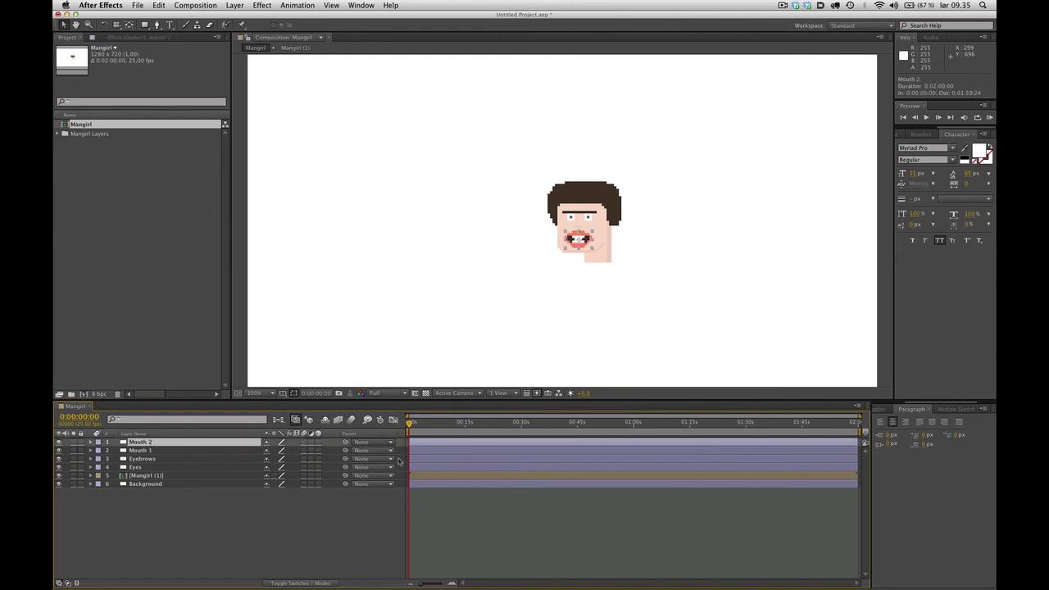
left_click(456, 520)
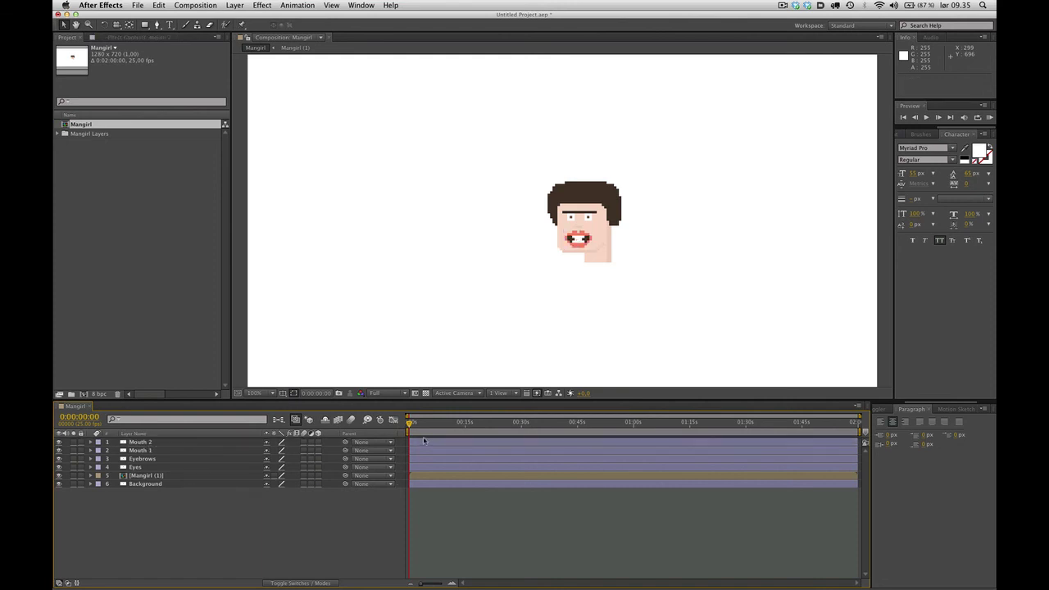
- Add an opacity keyframe to the Mouth 2 layer at the start of the composition, with the first seconds of the timeline enlarged
left_click(172, 445)
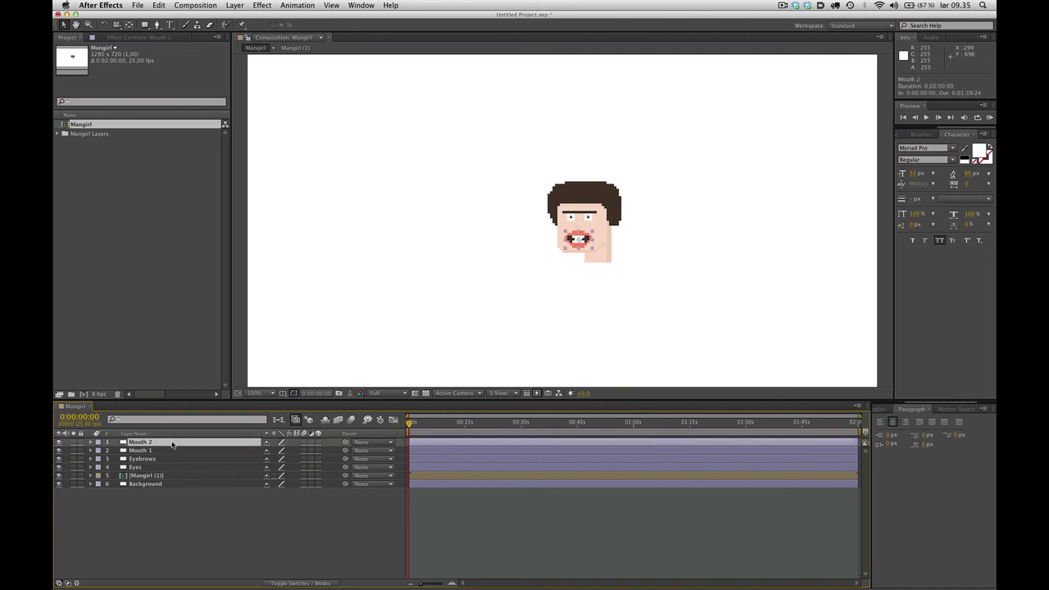
key("t")
scroll(425, 459, "up", 10)
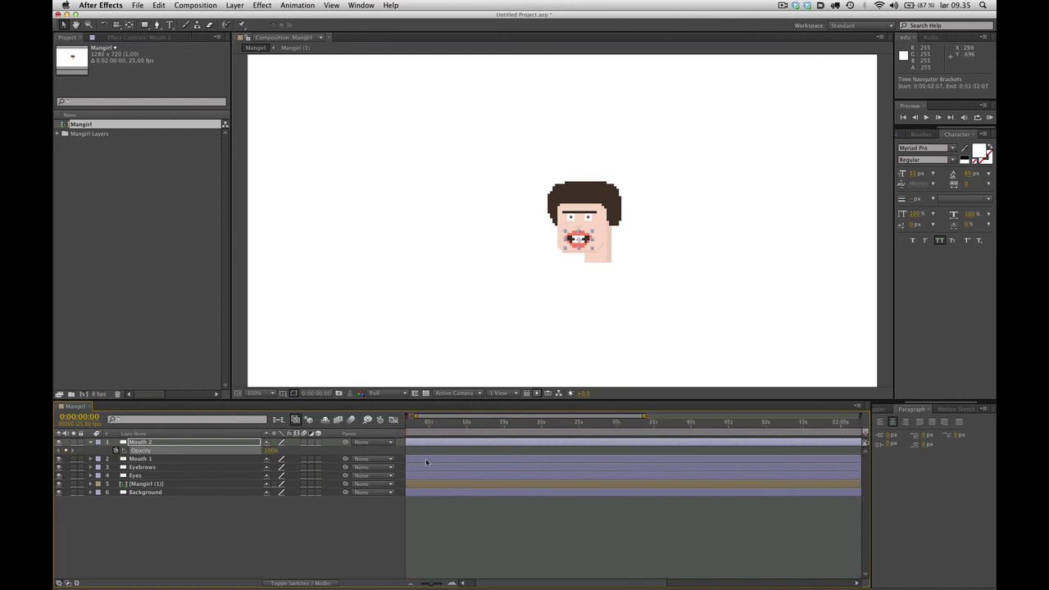
scroll(413, 458, "left", 1)
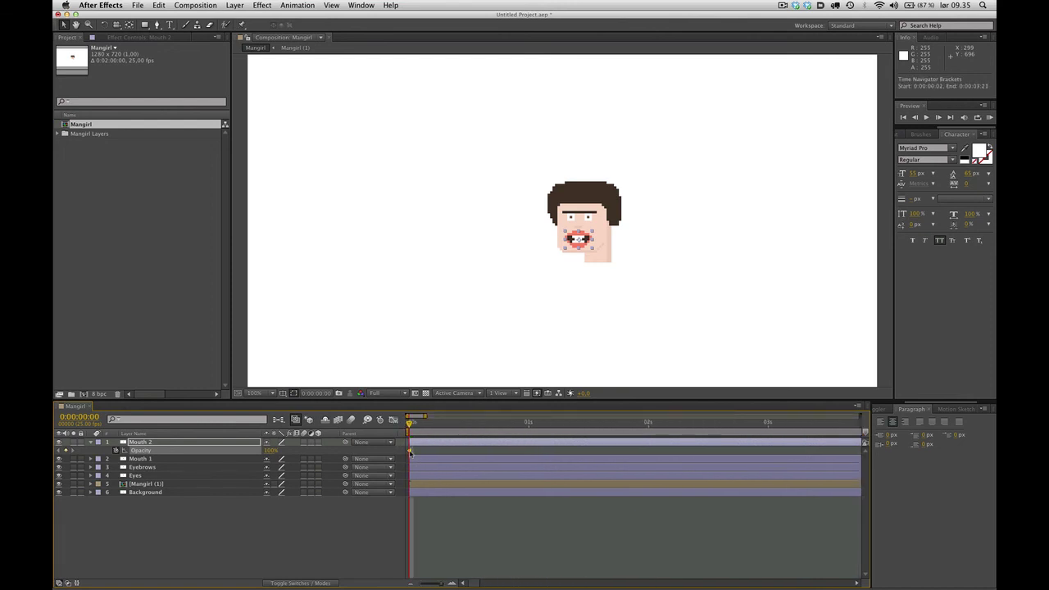
scroll(423, 451, "up", 2)
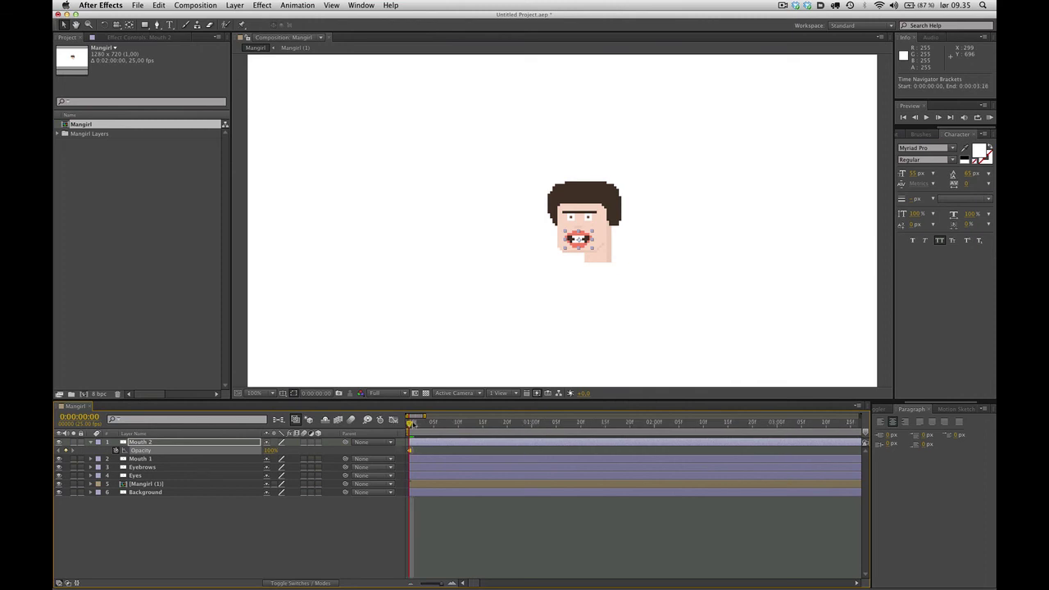
- Set Mouth 2's opacity to 0% at 0:00:00:15
left_click_drag(413, 423, 498, 423)
left_click(480, 429)
left_click_drag(269, 451, 196, 451)
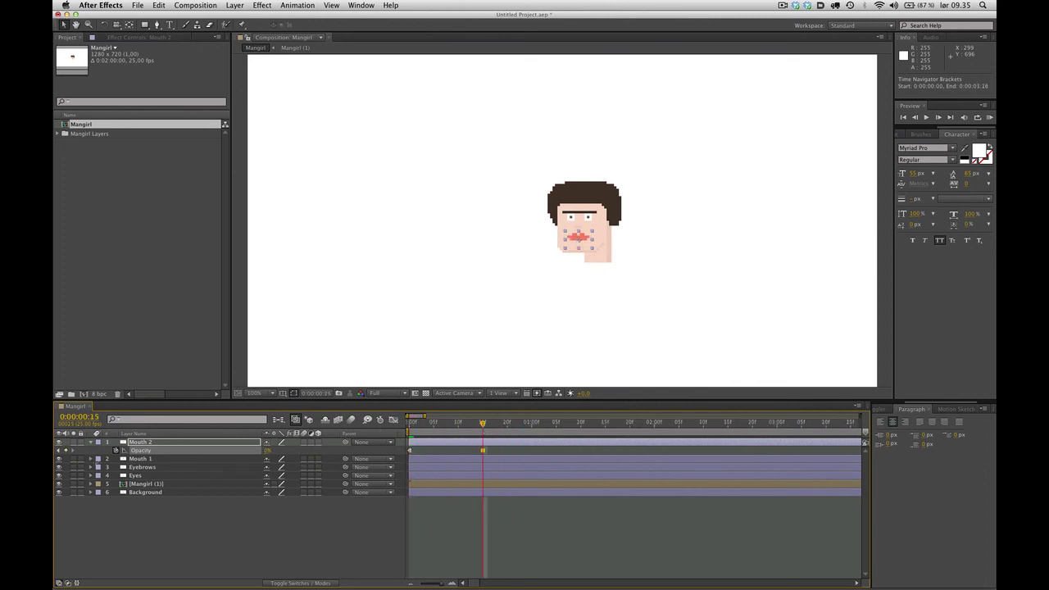
- Paste copies of Mouth 2's opacity keyframes along the timeline, and preview the loop with the work area ending at 0:00:02:24
key("ctrl+c")
left_click_drag(490, 423, 768, 424)
key("ctrl+v")
key("ctrl+c")
key("ctrl+v")
key("ctrl+v")
left_click_drag(619, 424, 772, 424)
key("n")
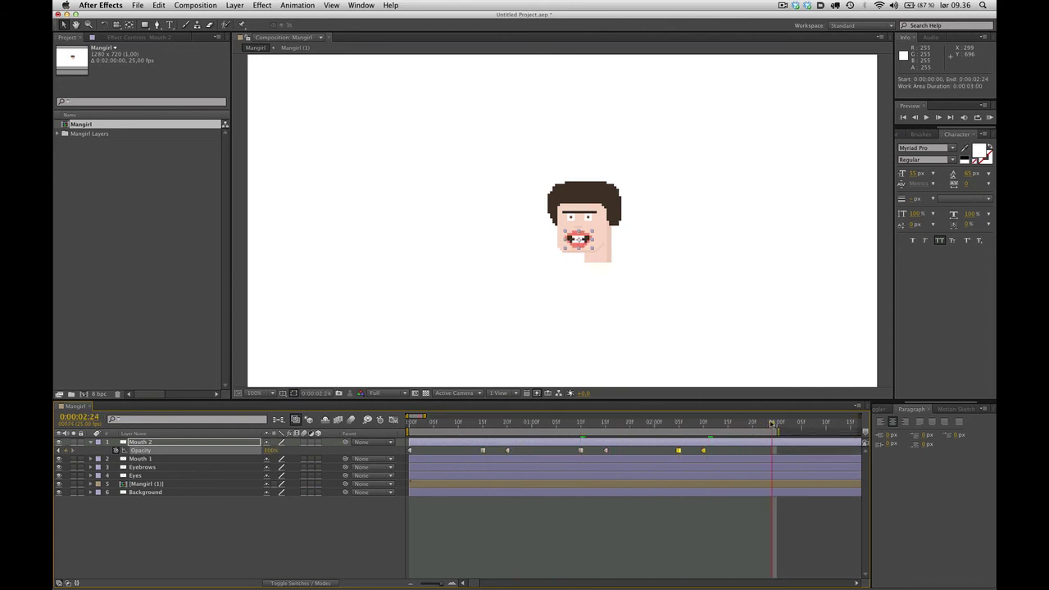
key("KP_0")
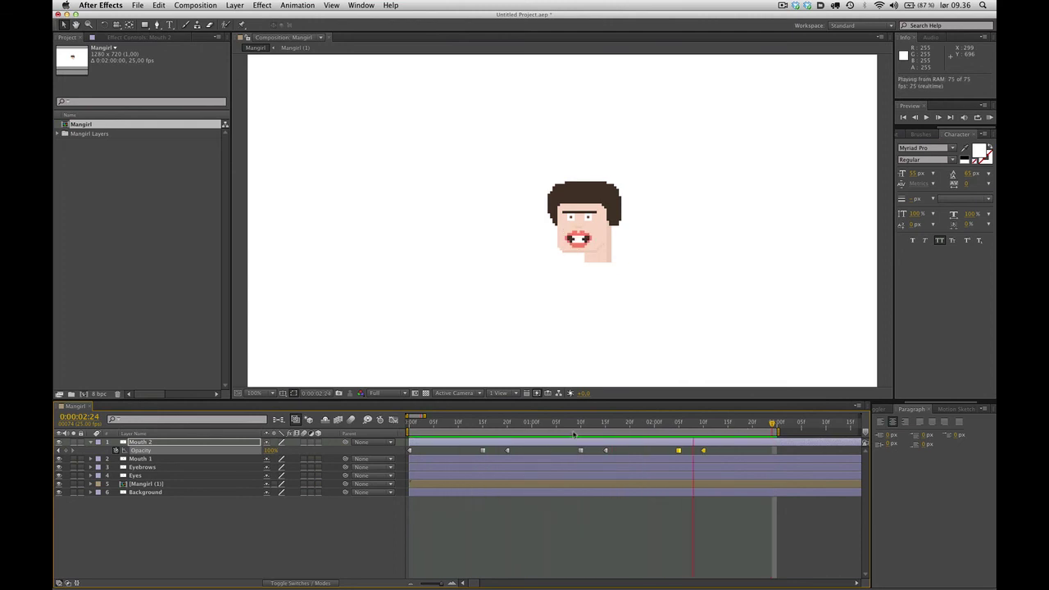
key("space")
left_click_drag(442, 425, 491, 445)
key("super+z")
key("super+z")
key("super+z")
key("super+z")
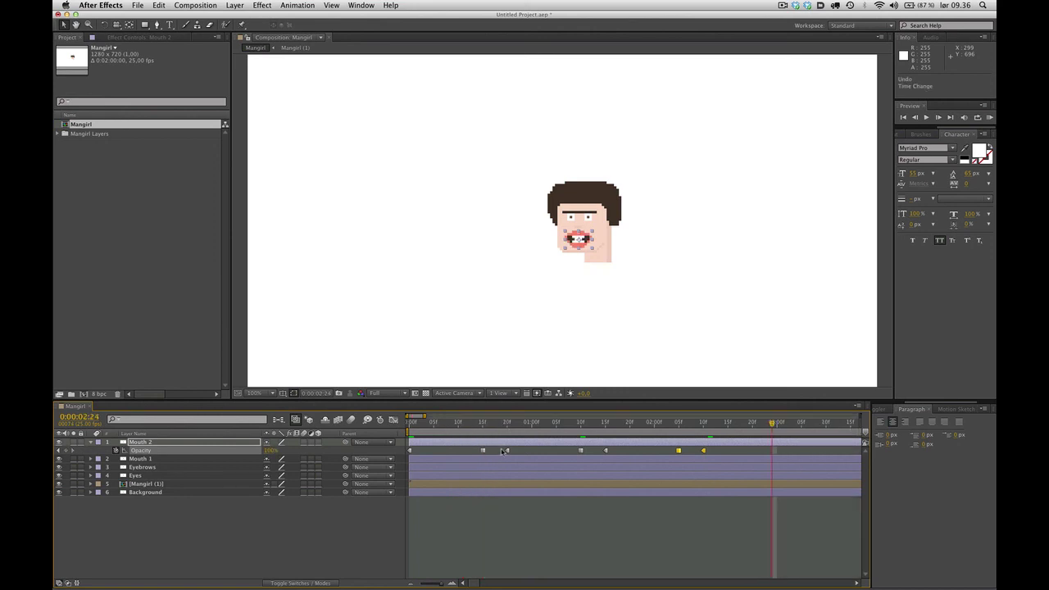
- Replace Mouth 2's opacity keyframes with hold keyframes of 0% at the start, 100% at 0:00:00:12 and 0% at 0:00:00:17
left_click_drag(483, 451, 468, 425)
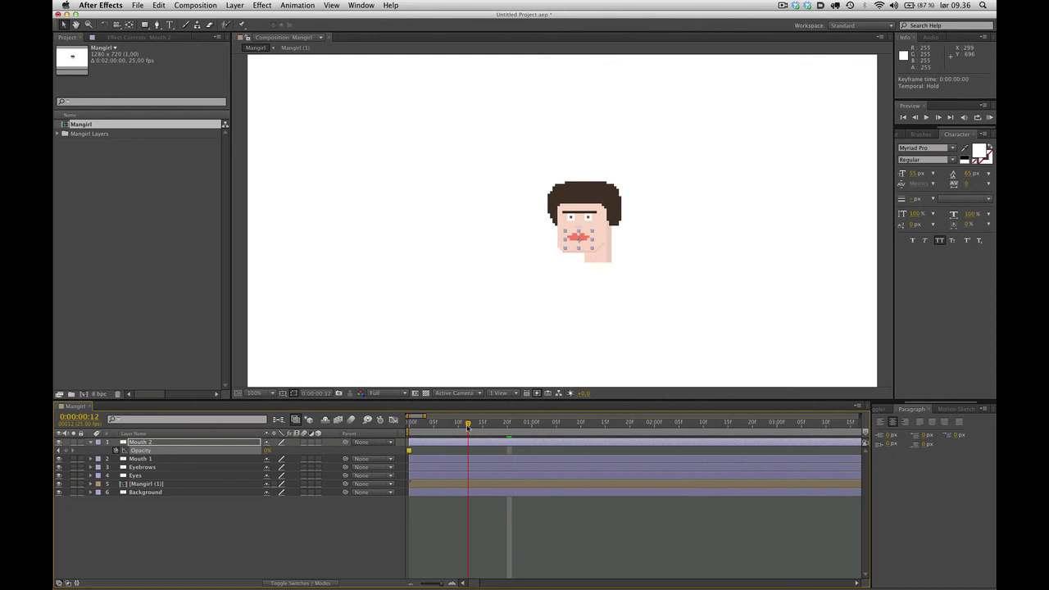
left_click_drag(267, 451, 492, 424)
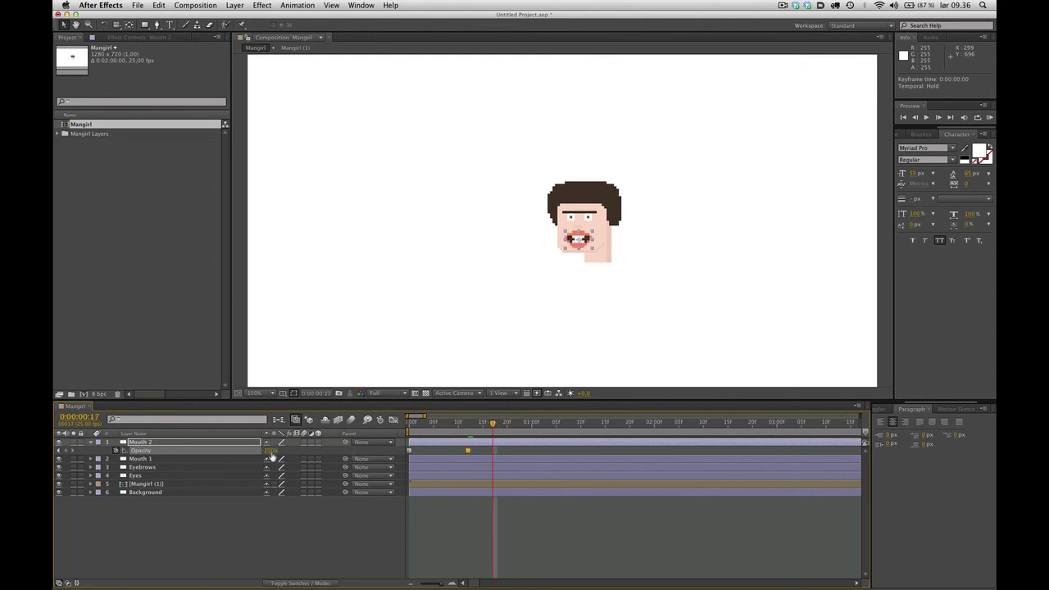
left_click_drag(271, 451, 173, 463)
- Copy the open-and-close pair of Mouth 2 opacity keyframes and paste it four times at intervals up to about 3 seconds
left_click_drag(492, 451, 811, 423)
key("super+c")
key("super+v")
key("super+v")
key("super+v")
key("super+v")
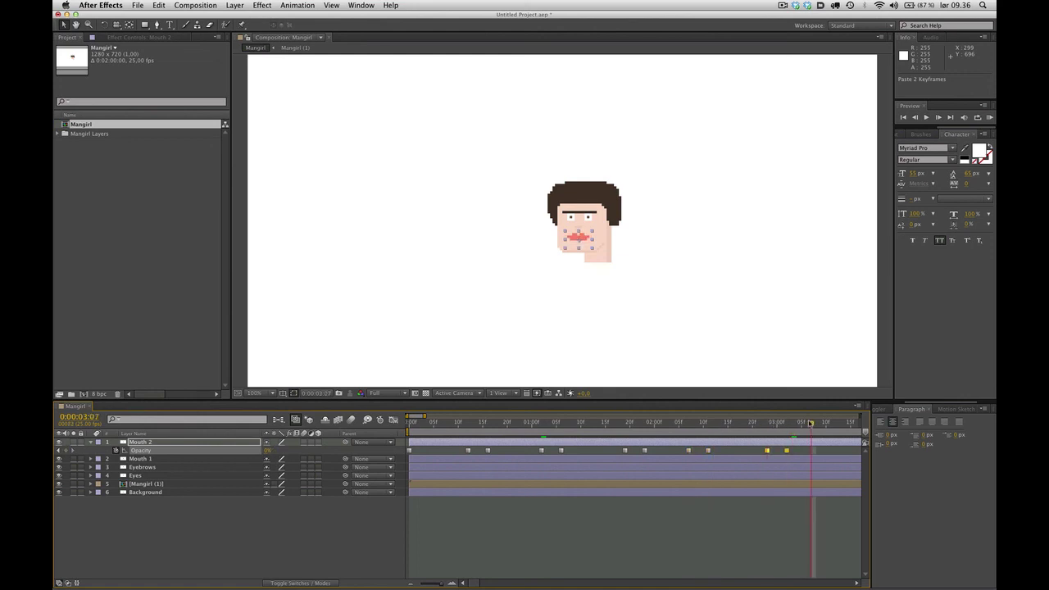
- End the work area at 0:00:03:07 and preview the mouth animation
key("n")
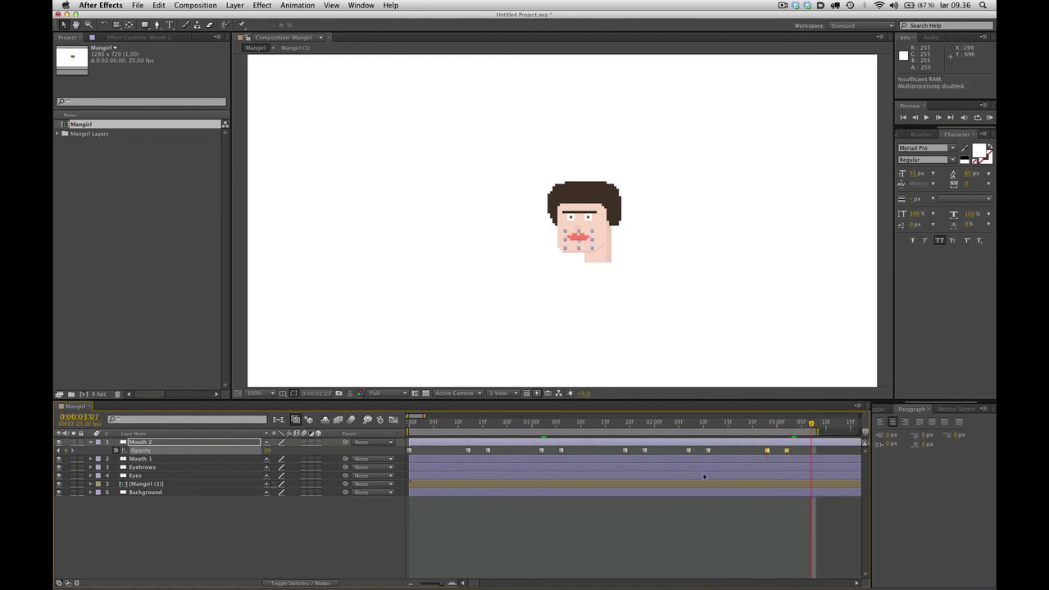
key("KP_0")
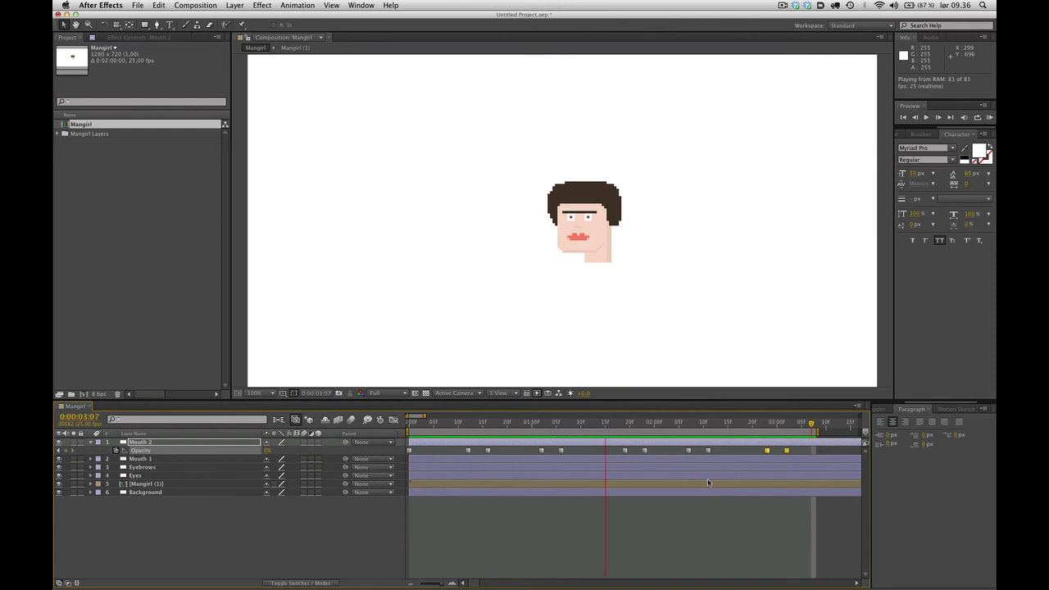
key("space")
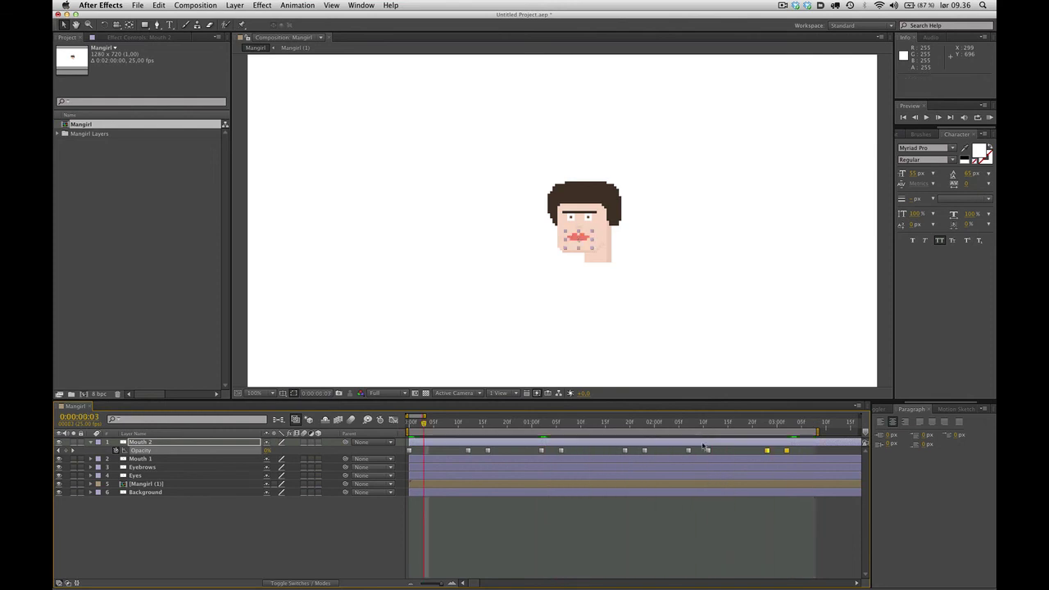
- Move Mouth 2's opacity keyframe pairs earlier and closer together so the five mouth openings fit within the first two seconds
mouse_move(461, 452)
left_mouse_down()
mouse_move(495, 449)
mouse_move(443, 451)
left_mouse_up()
left_click_drag(527, 451, 793, 459)
left_click_drag(541, 452, 745, 456)
left_click_drag(570, 452, 605, 451)
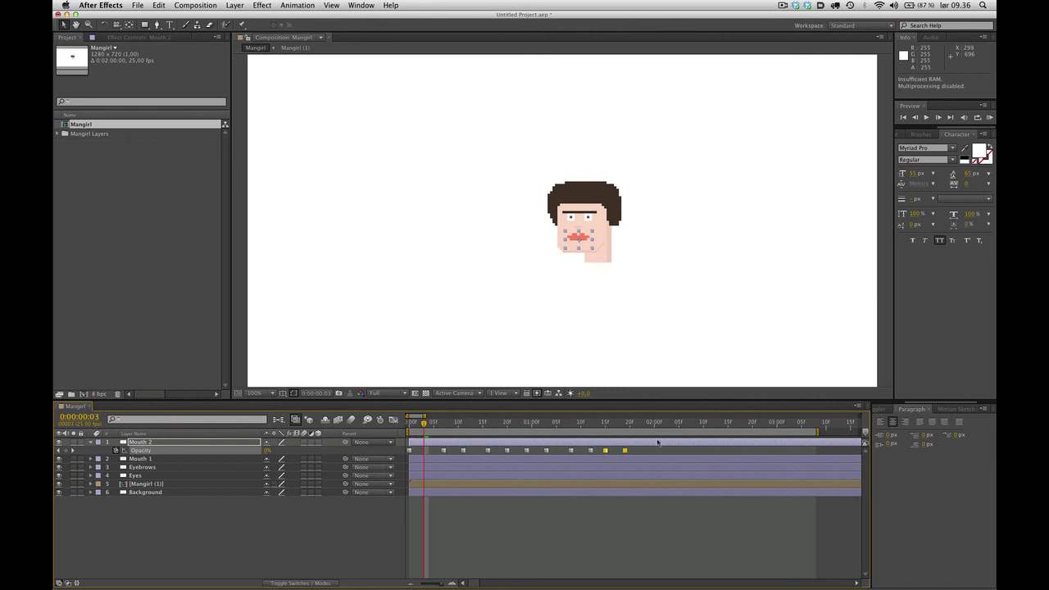
- Preview the faster talking animation, place the current time at 0:00:02:00 and deselect the Mouth 2 layer
key("space")
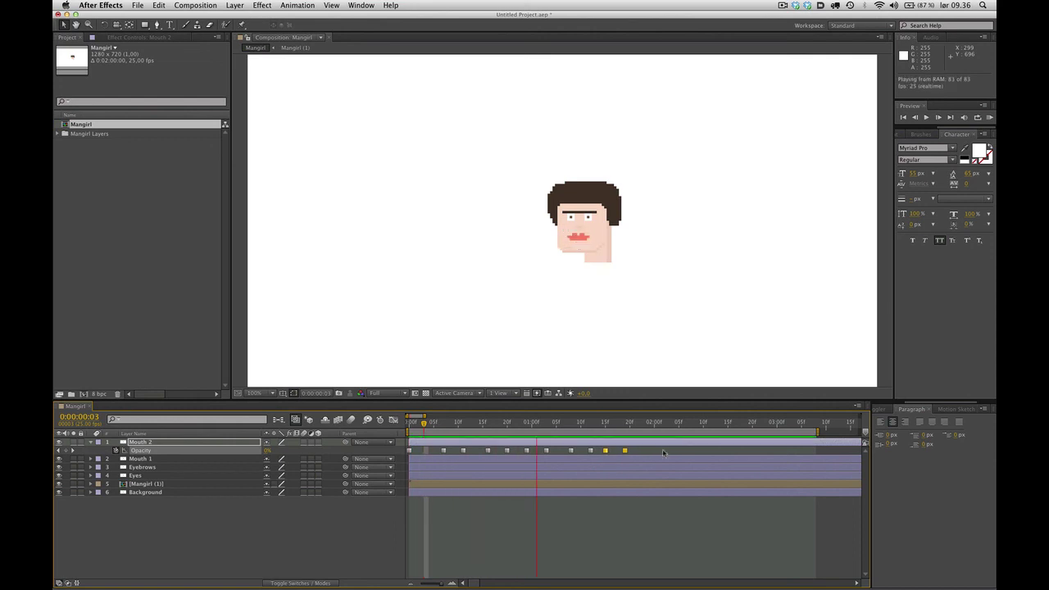
left_click_drag(734, 424, 654, 424)
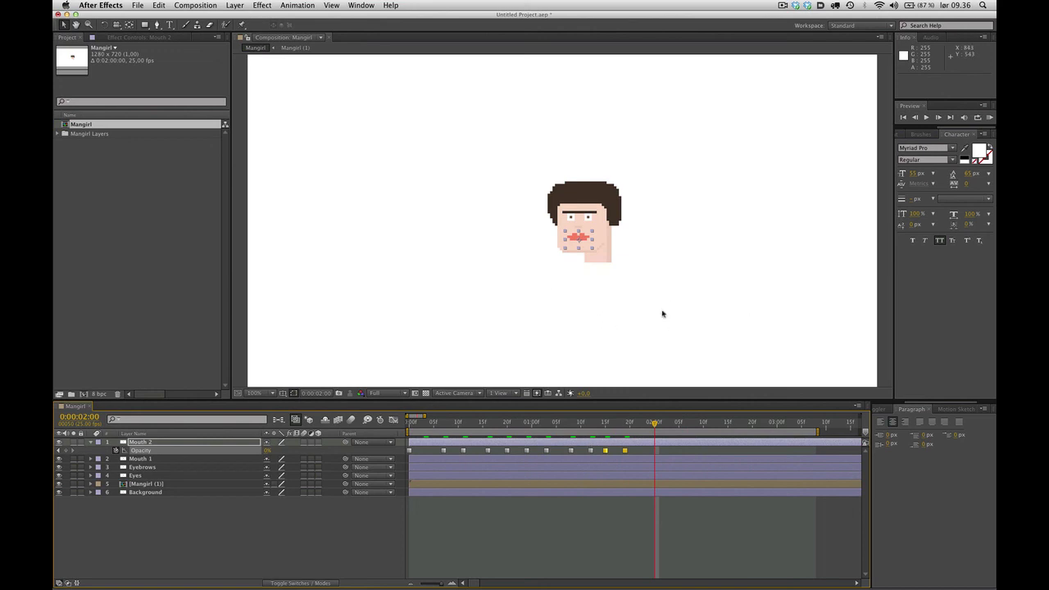
left_click(882, 211)
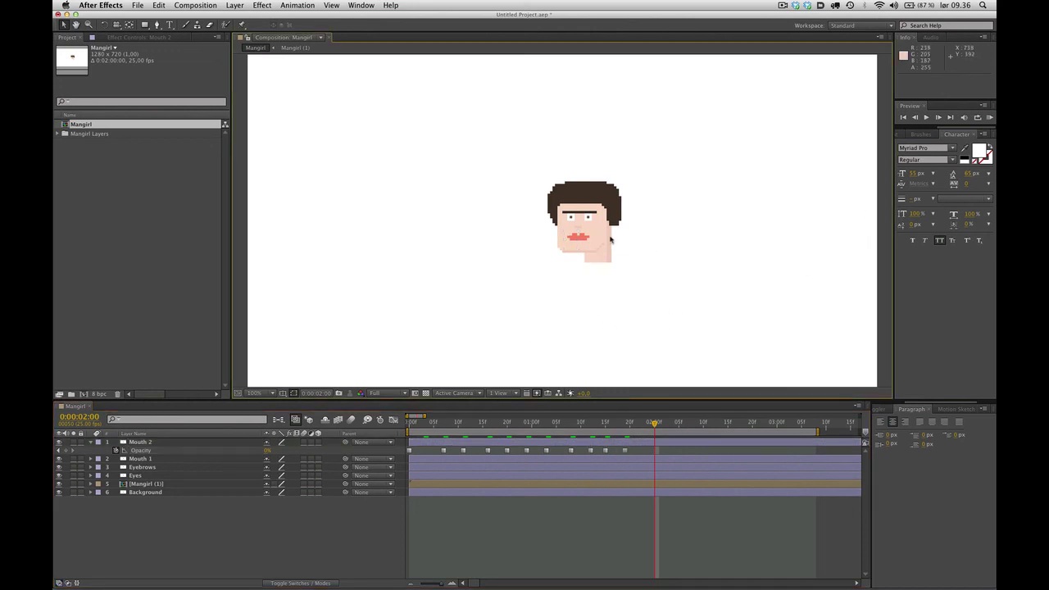